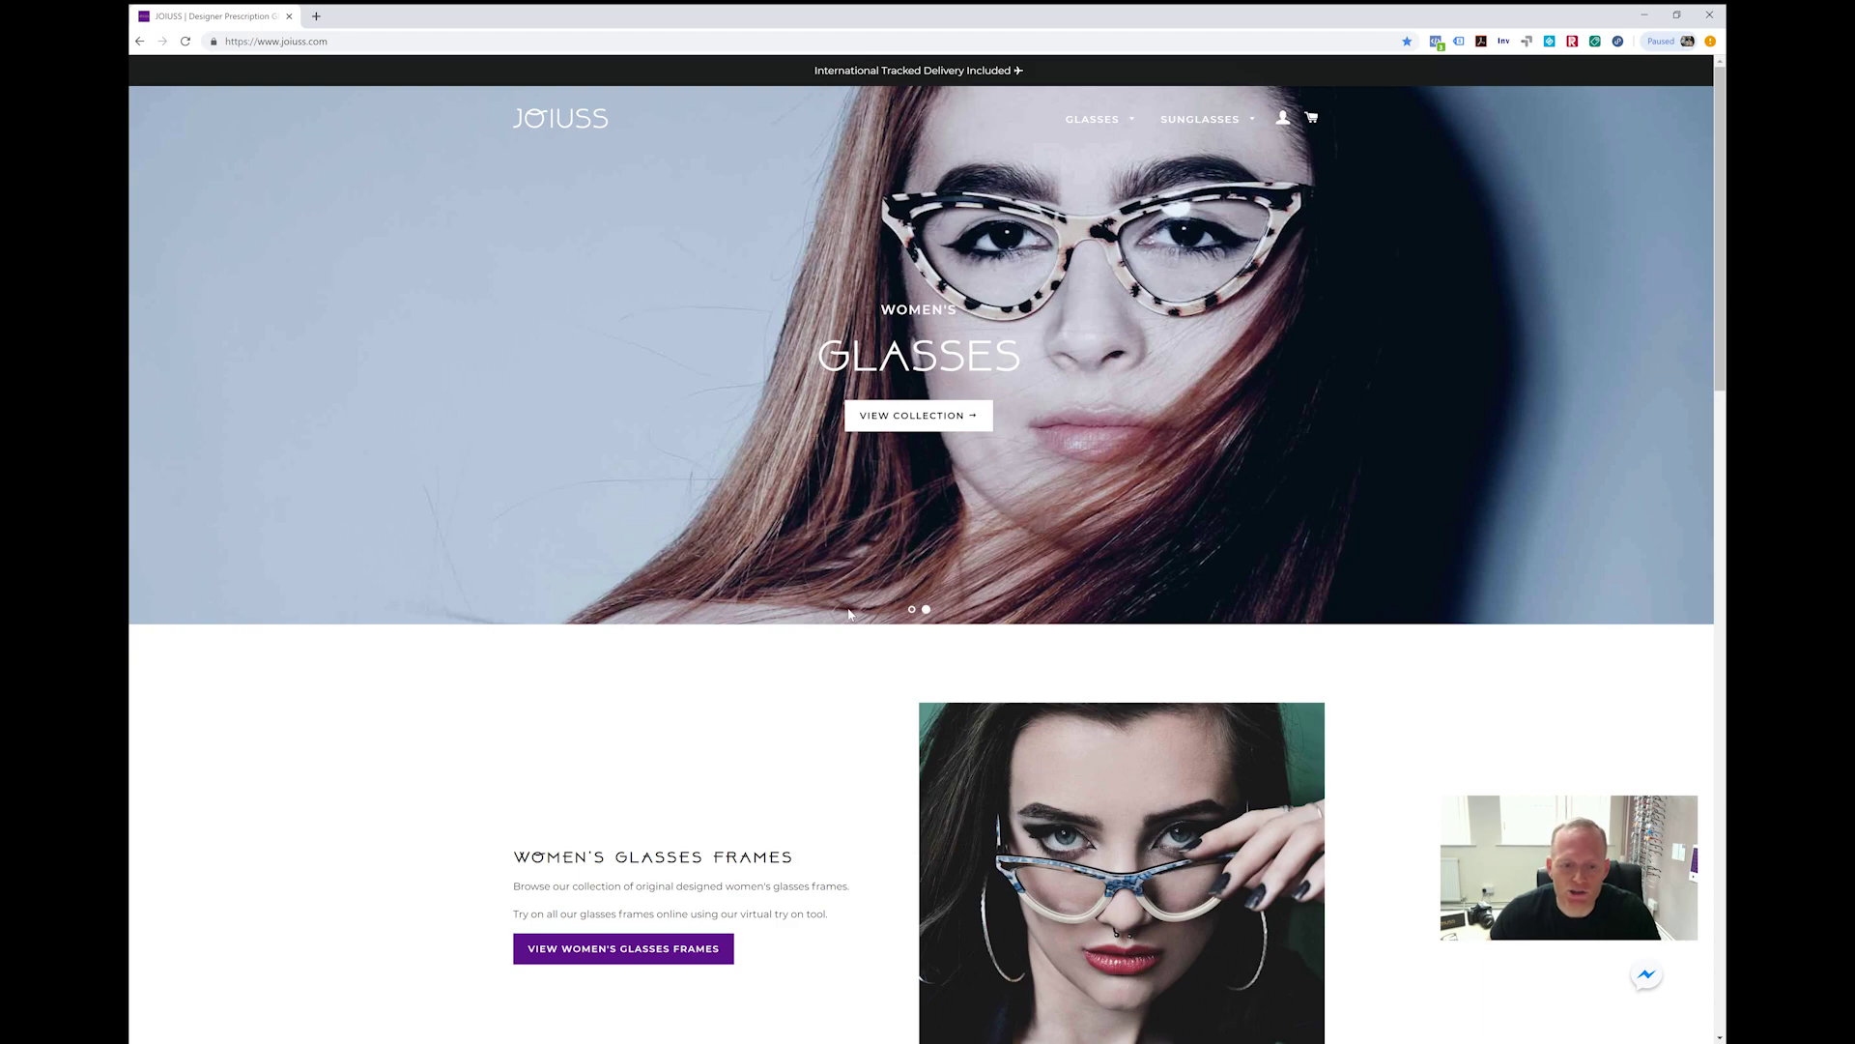
Scroll the JOIUSS homepage, then open the Women's Glasses collection via VIEW COLLECTION
scroll(848, 613, "down", 3)
scroll(849, 614, "up", 3)
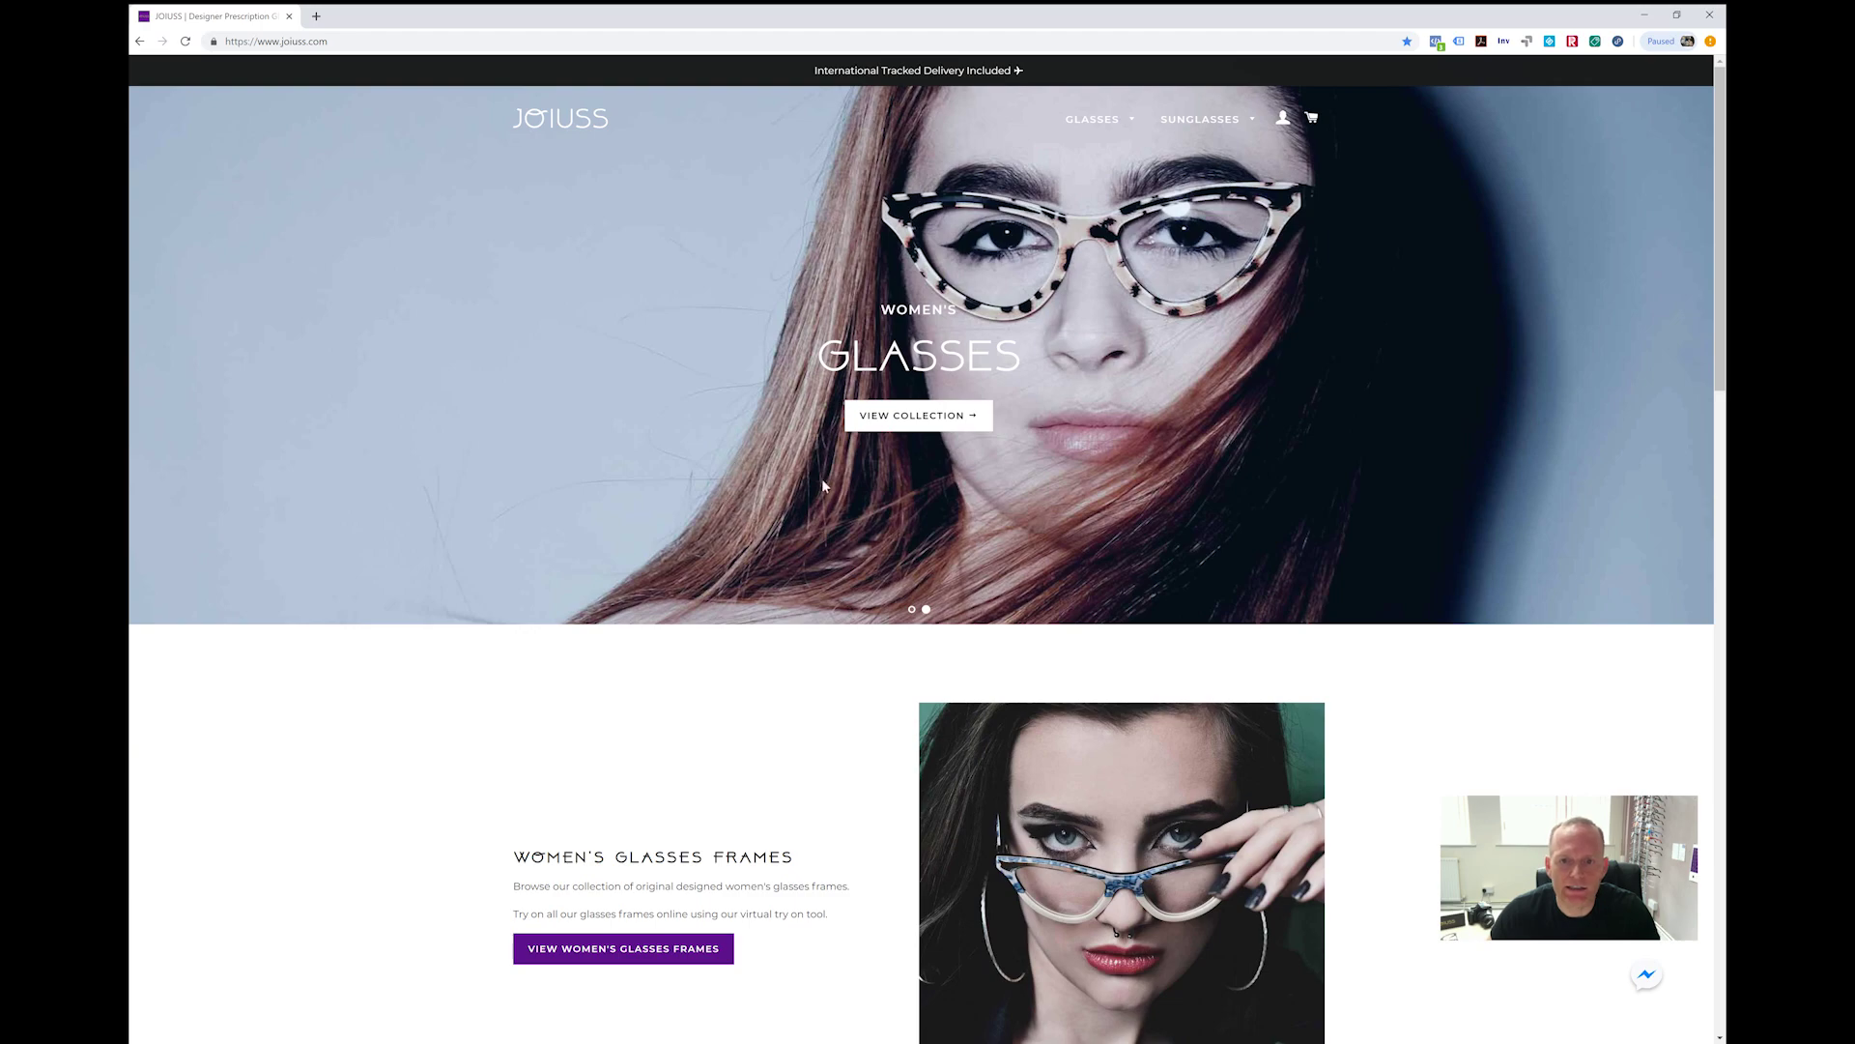
left_click(895, 424)
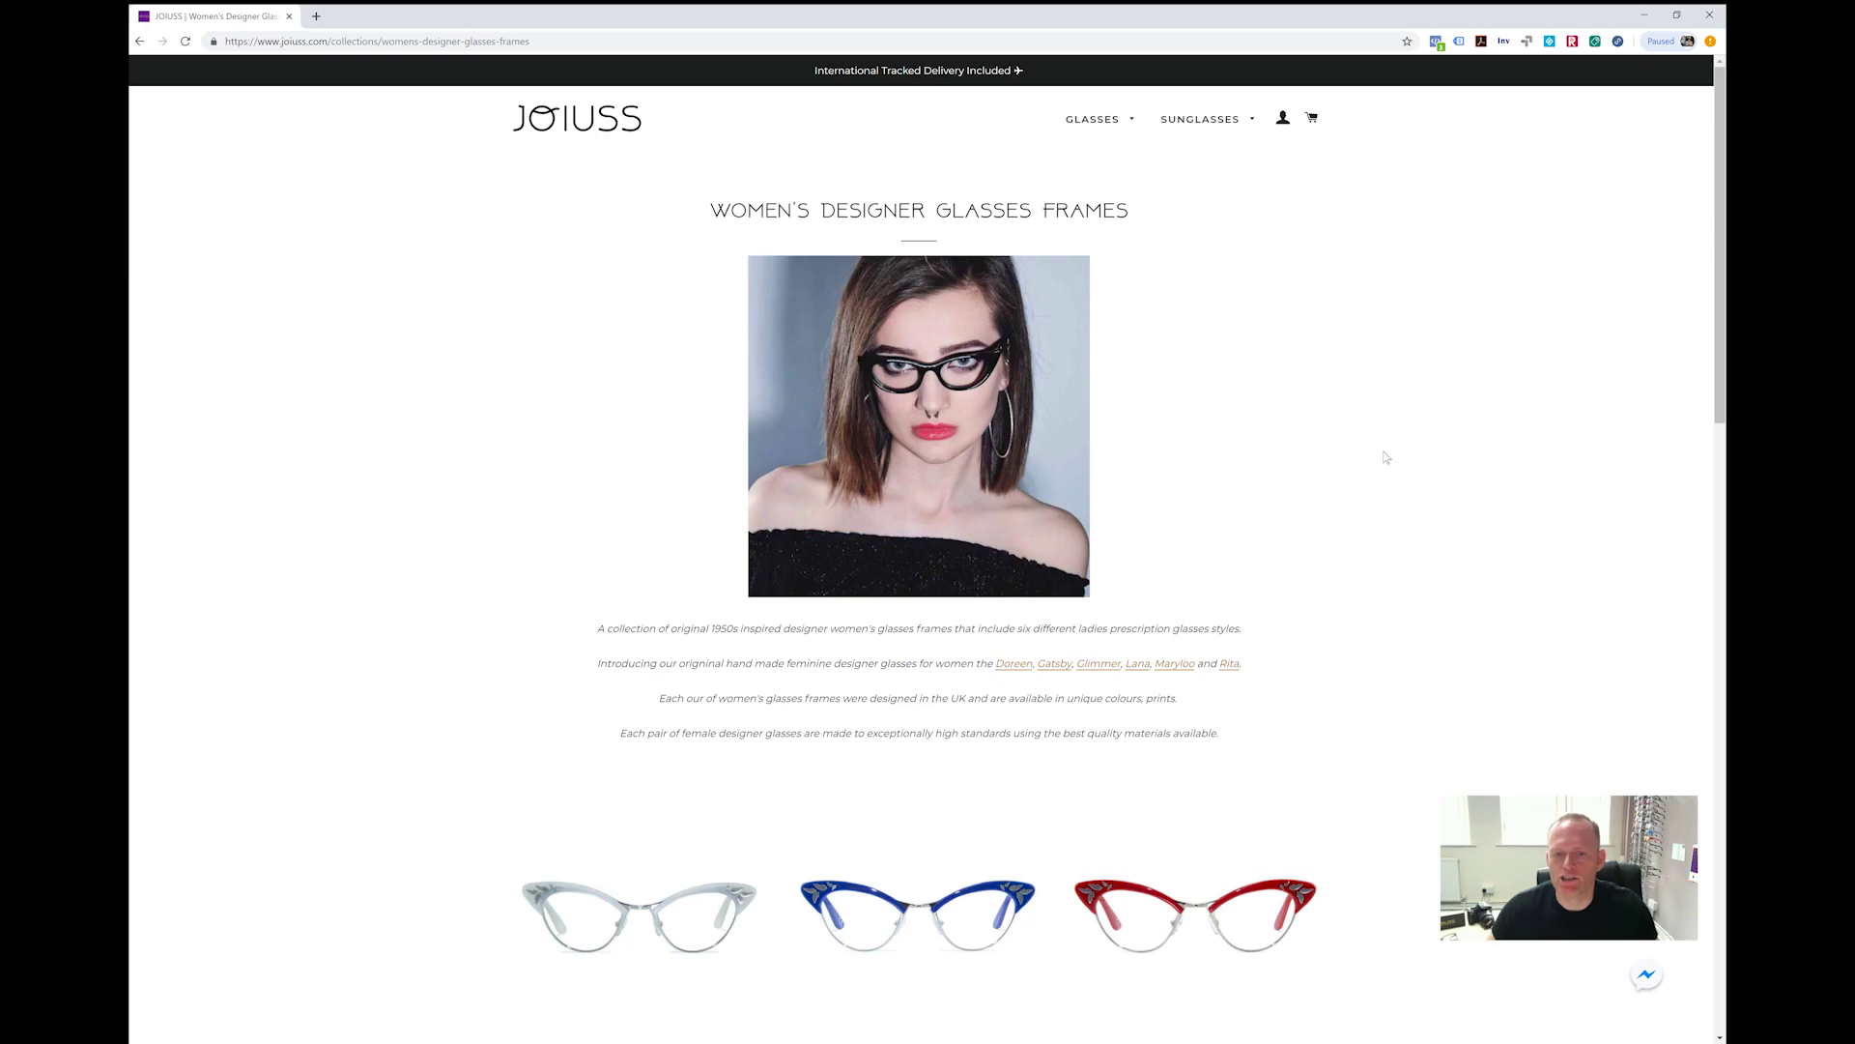
Scroll through the women's frames, ending at the Rita Gloss cat eye frames priced £179.99
scroll(1386, 457, "down", 4)
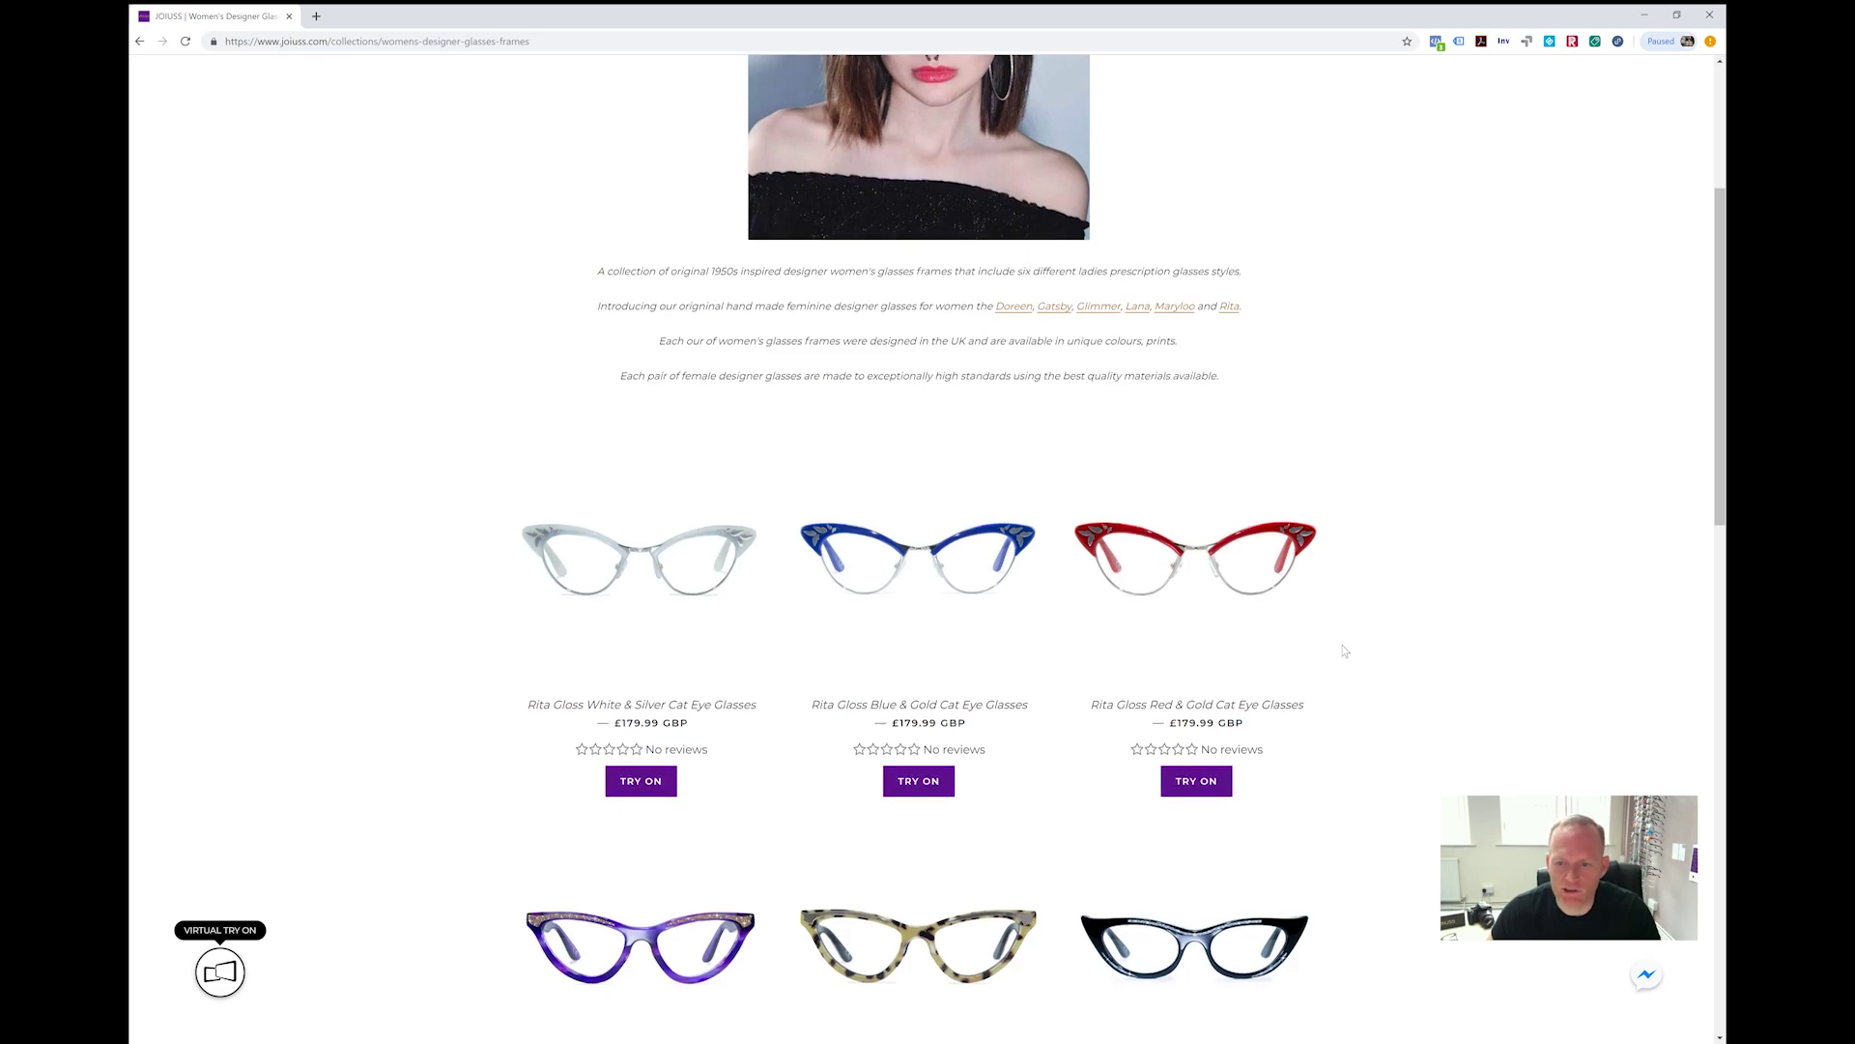
scroll(1344, 651, "down", 3)
scroll(1345, 652, "down", 1)
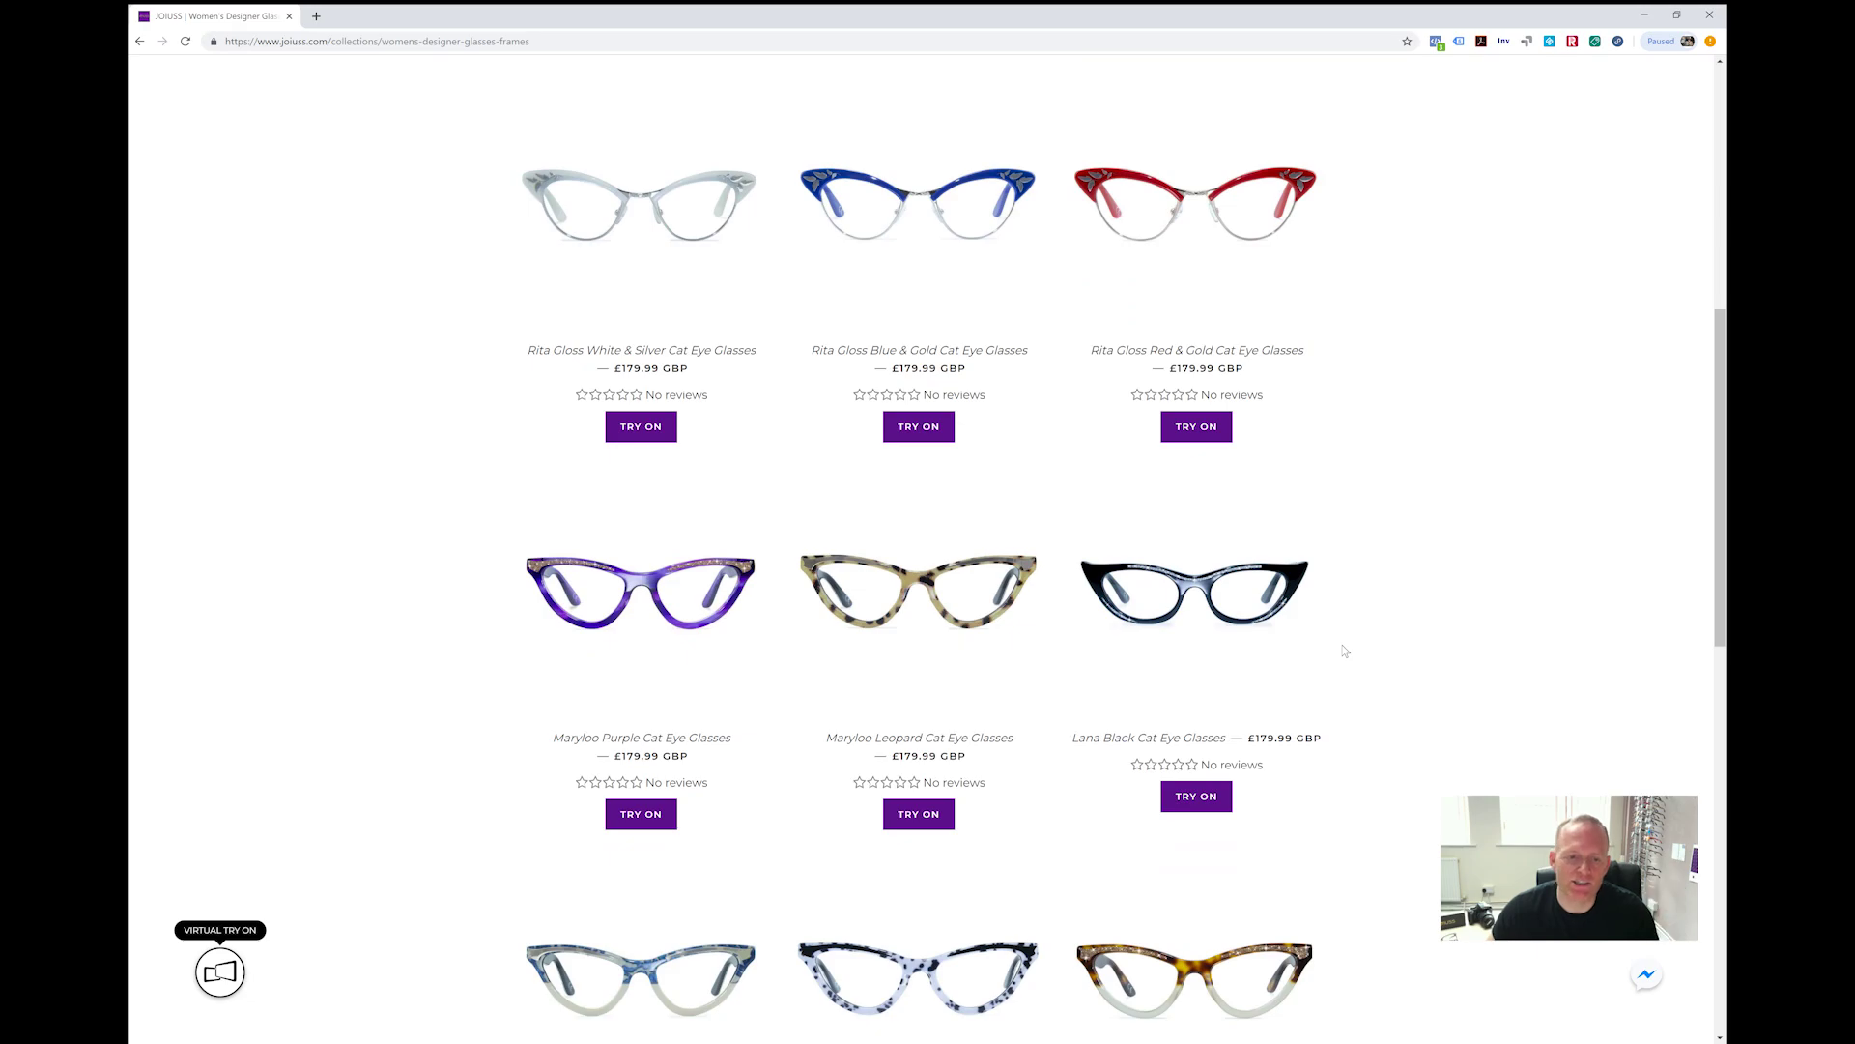
scroll(1330, 601, "down", 3)
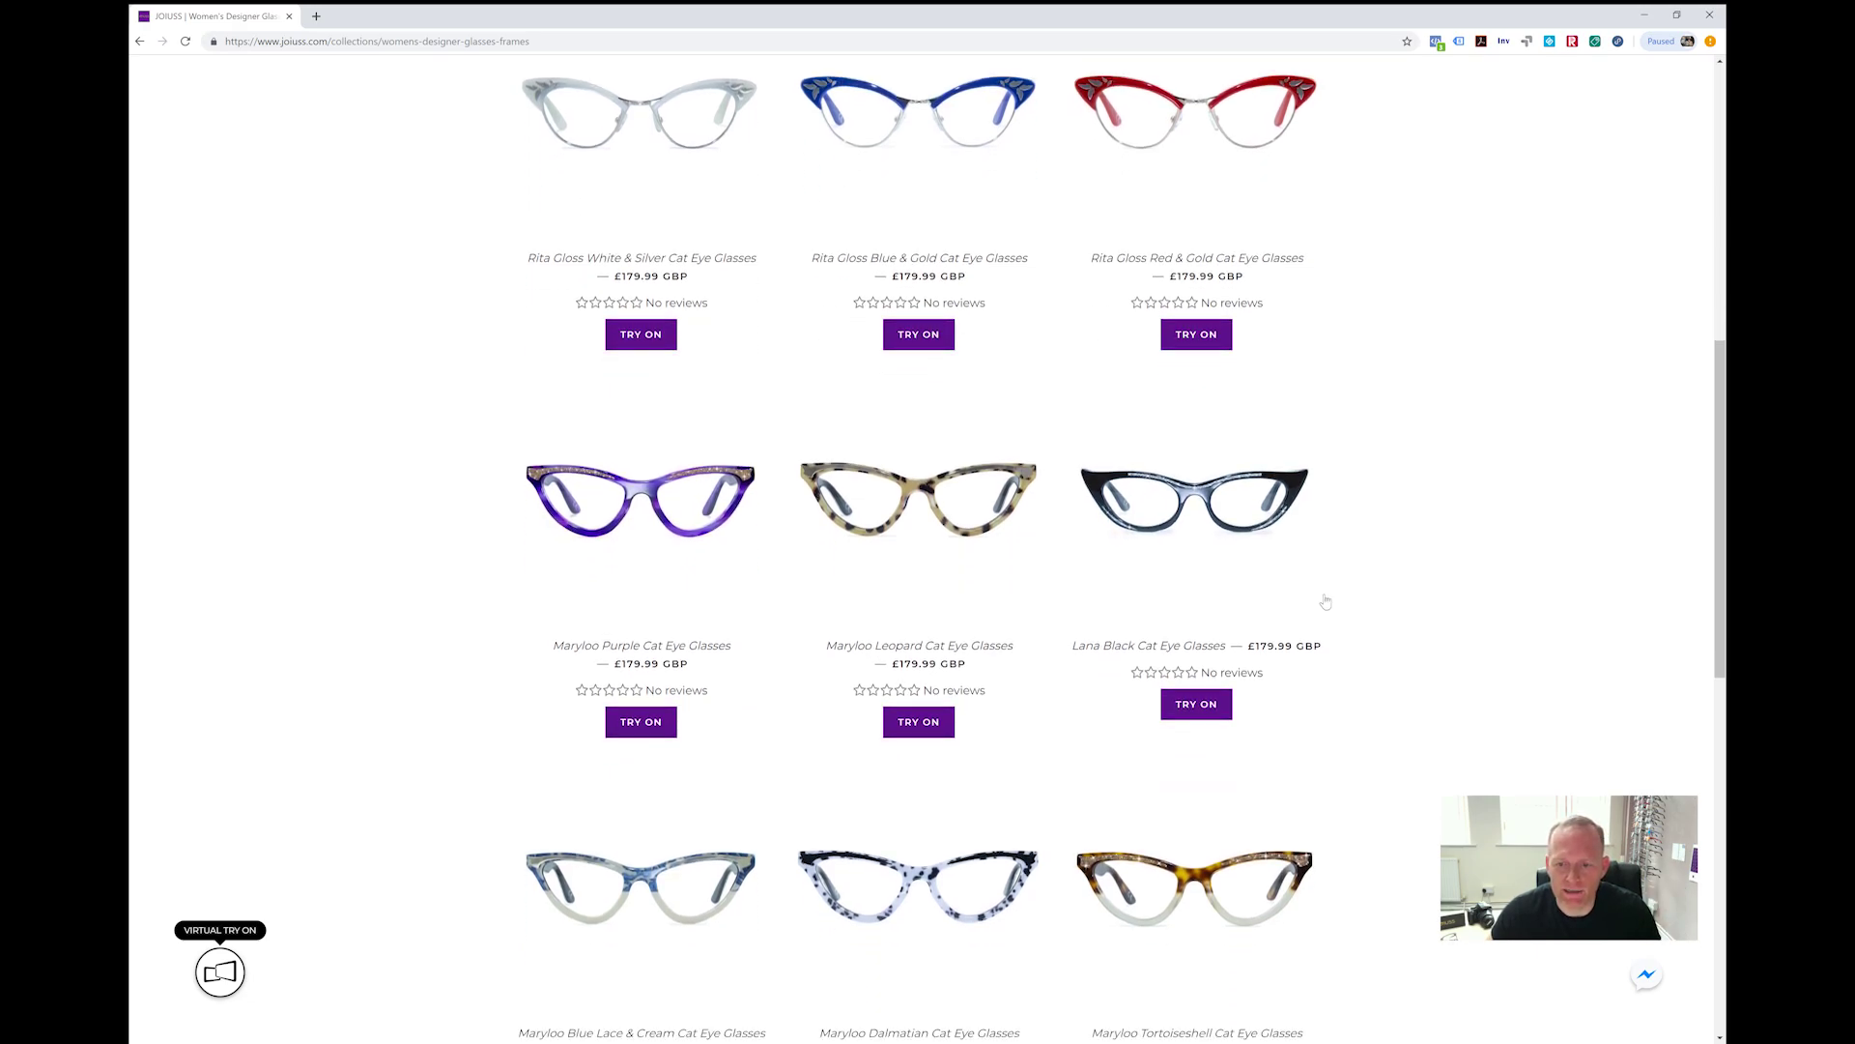
scroll(1326, 600, "up", 10)
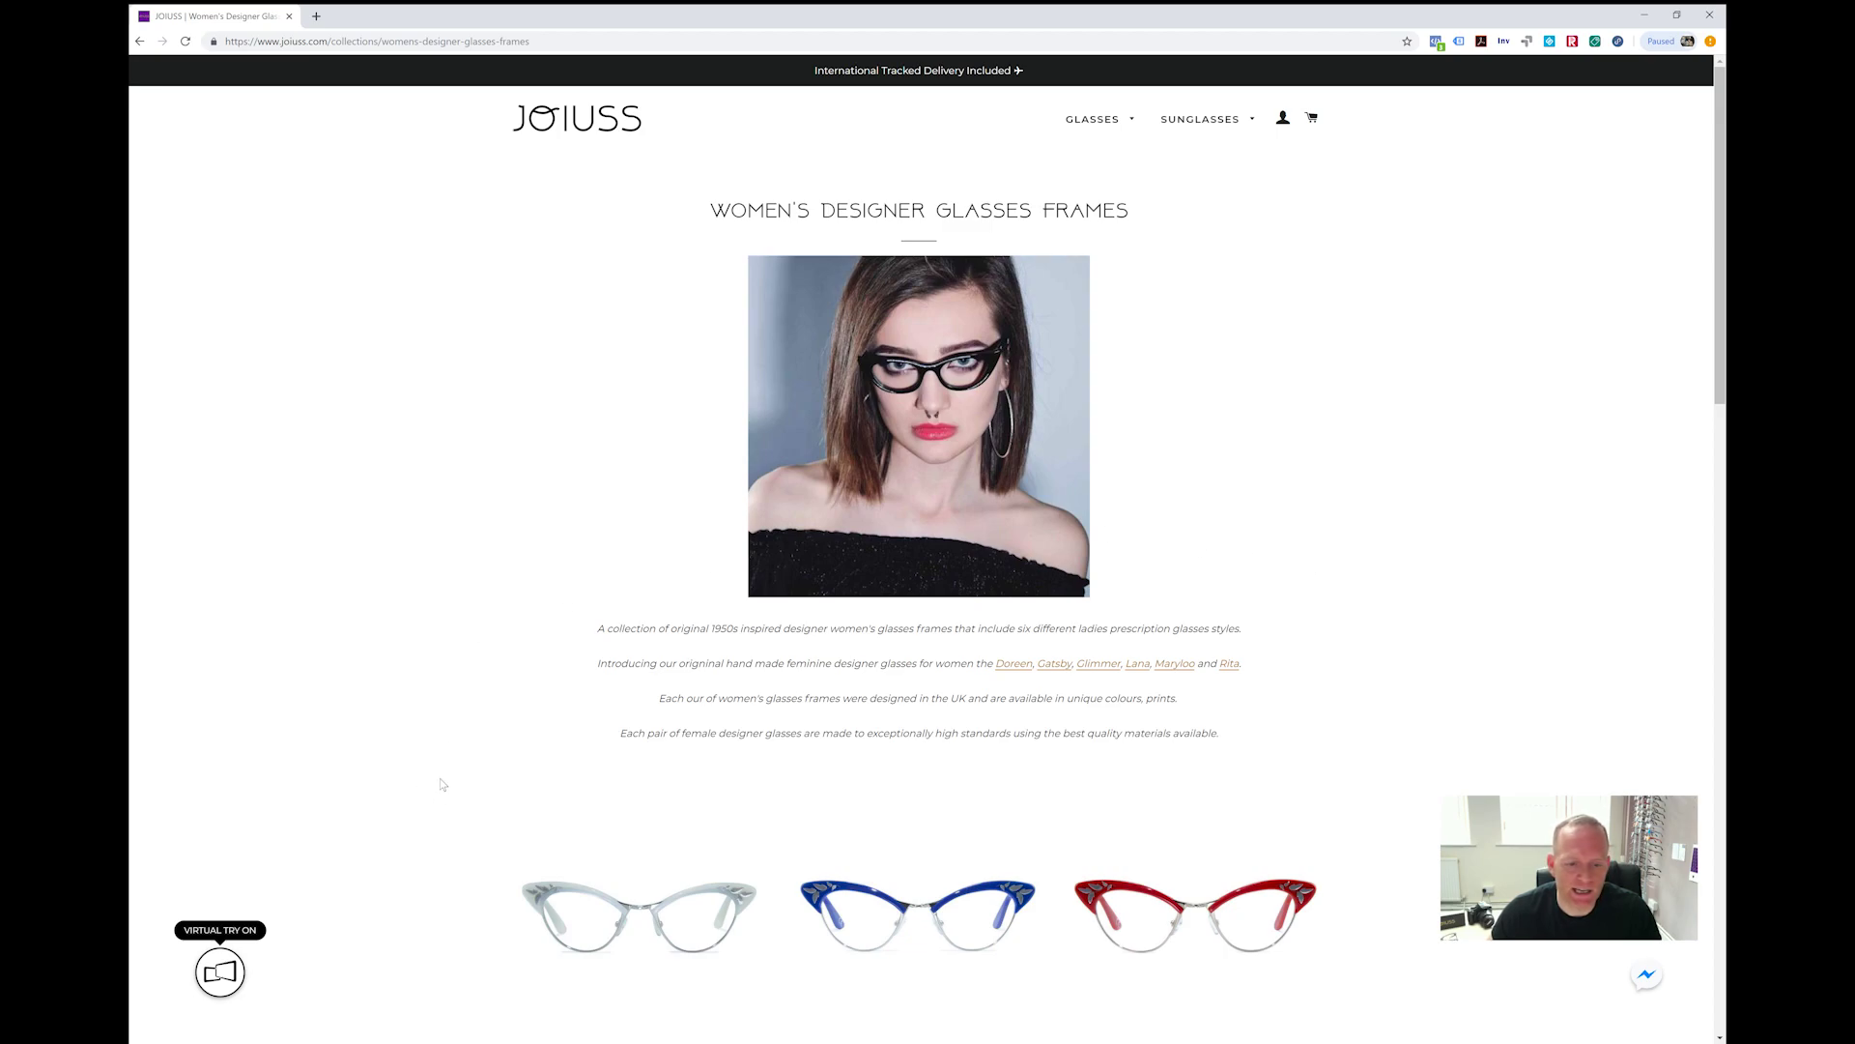
scroll(466, 778, "down", 4)
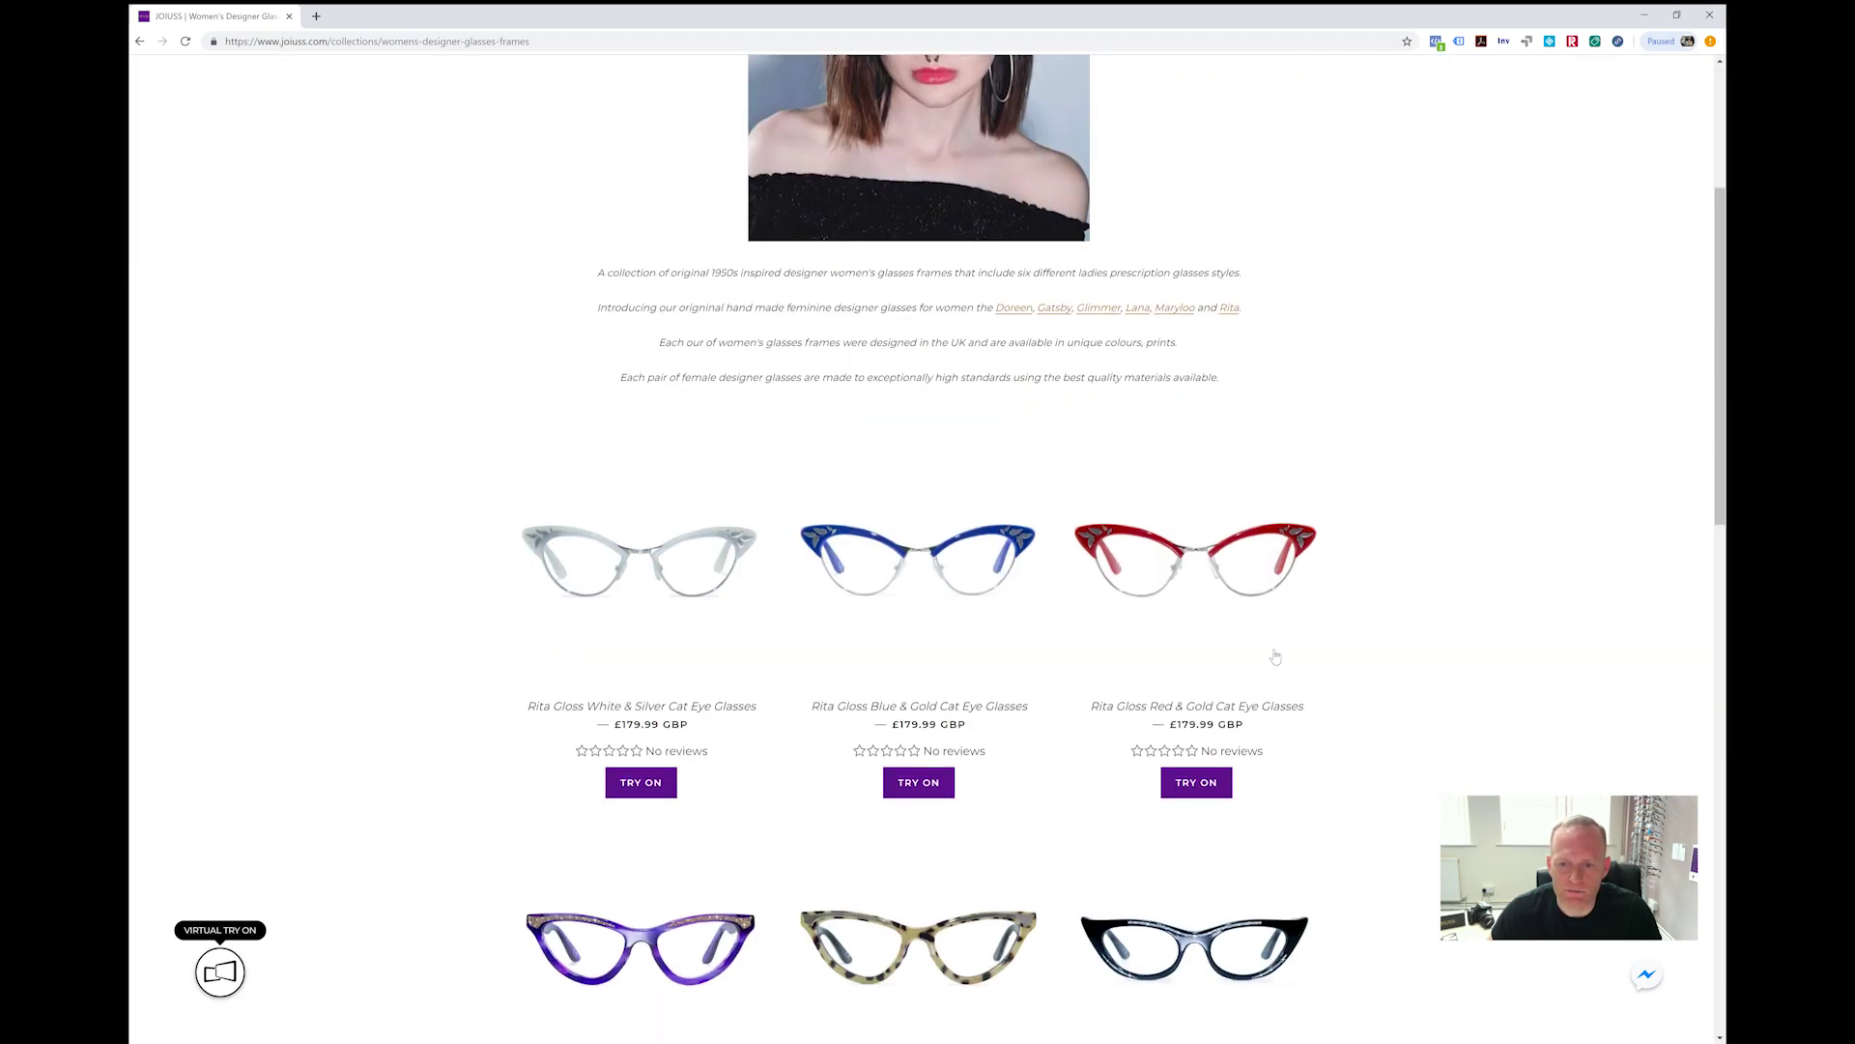
scroll(1312, 654, "down", 2)
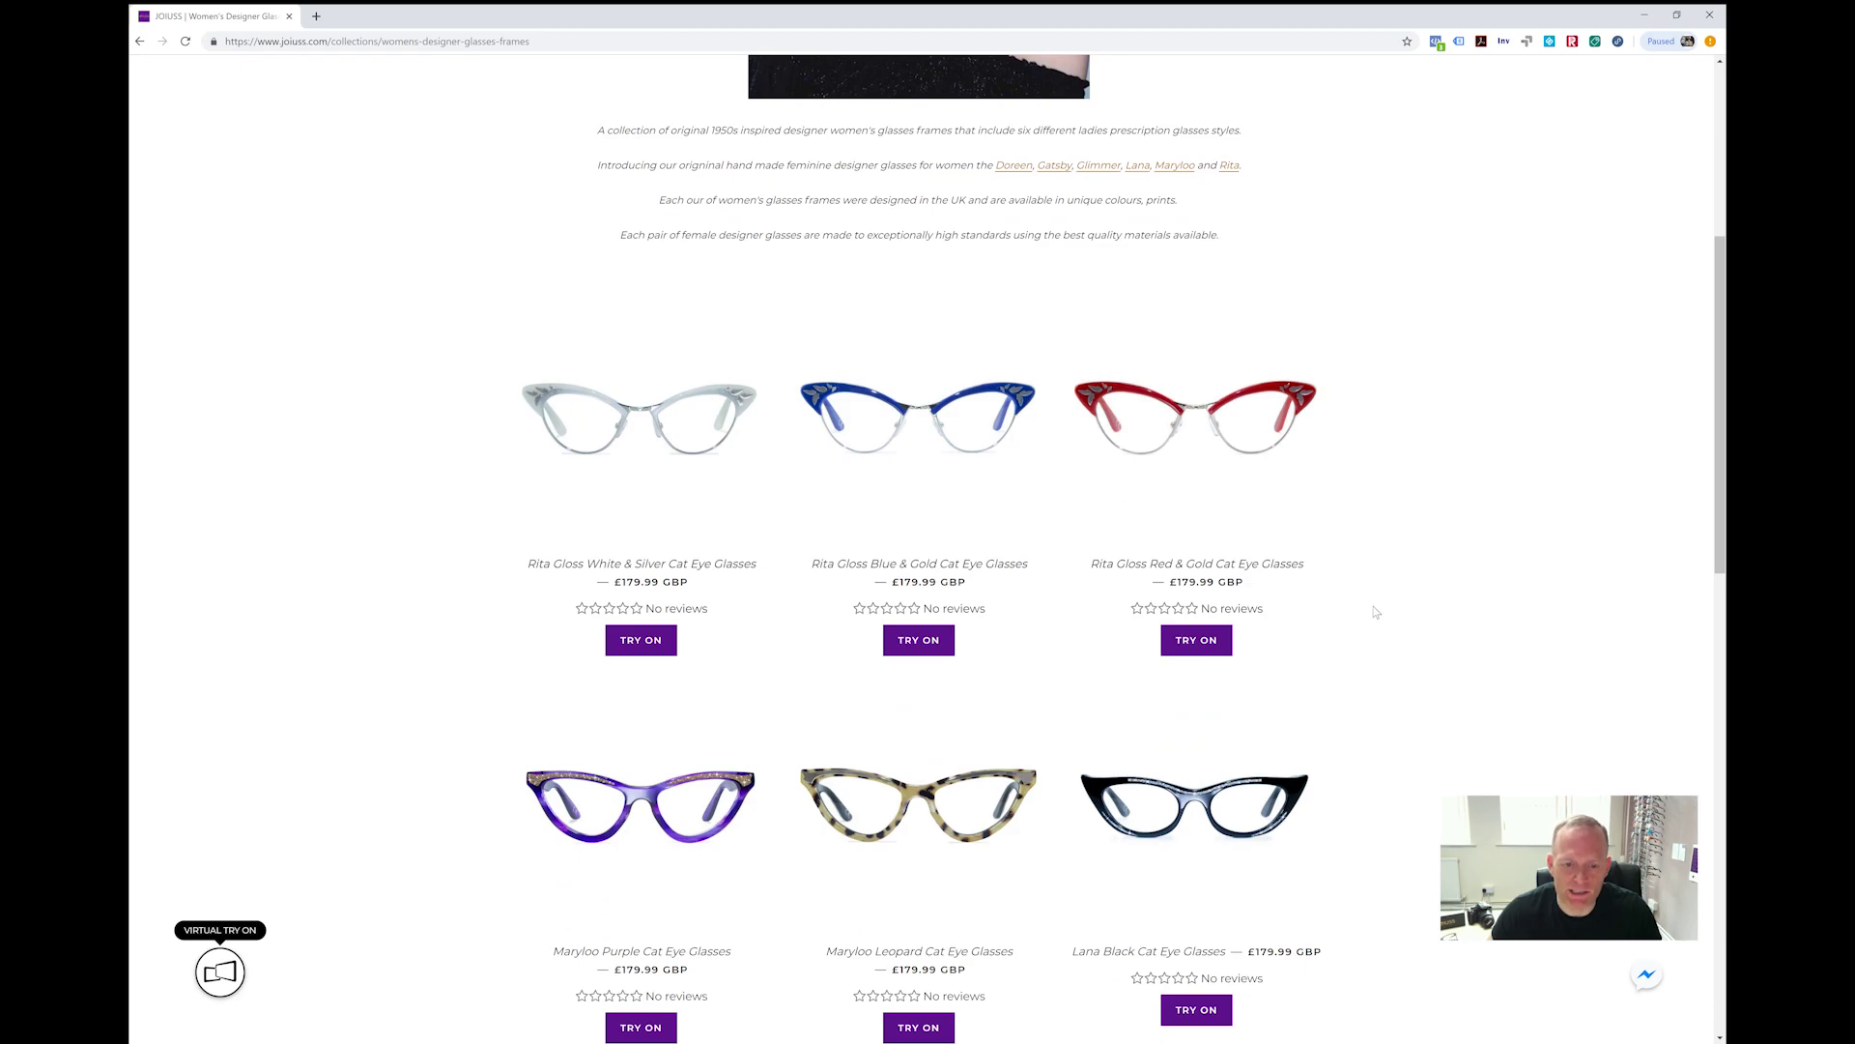
scroll(1272, 464, "up", 4)
scroll(1272, 464, "down", 3)
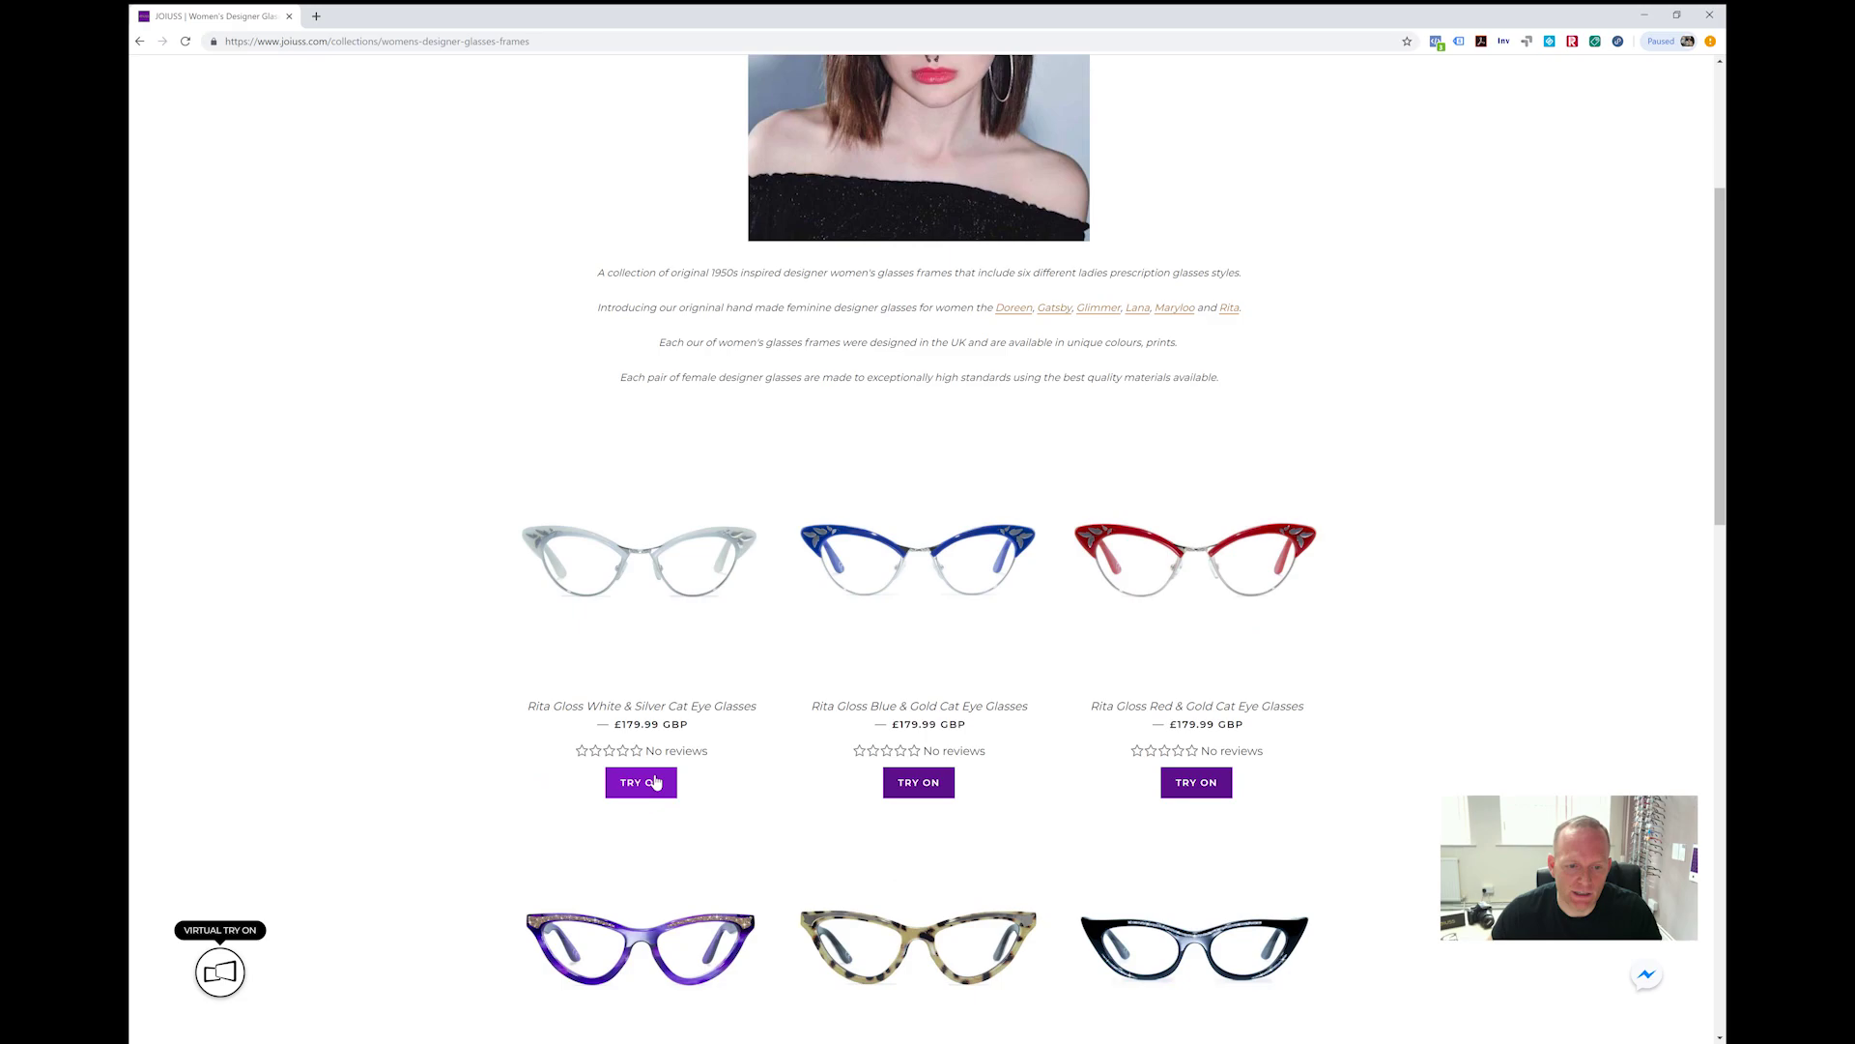
Try on Rita Gloss White & Silver on a model face, expanded to the full try-on view
left_click(654, 782)
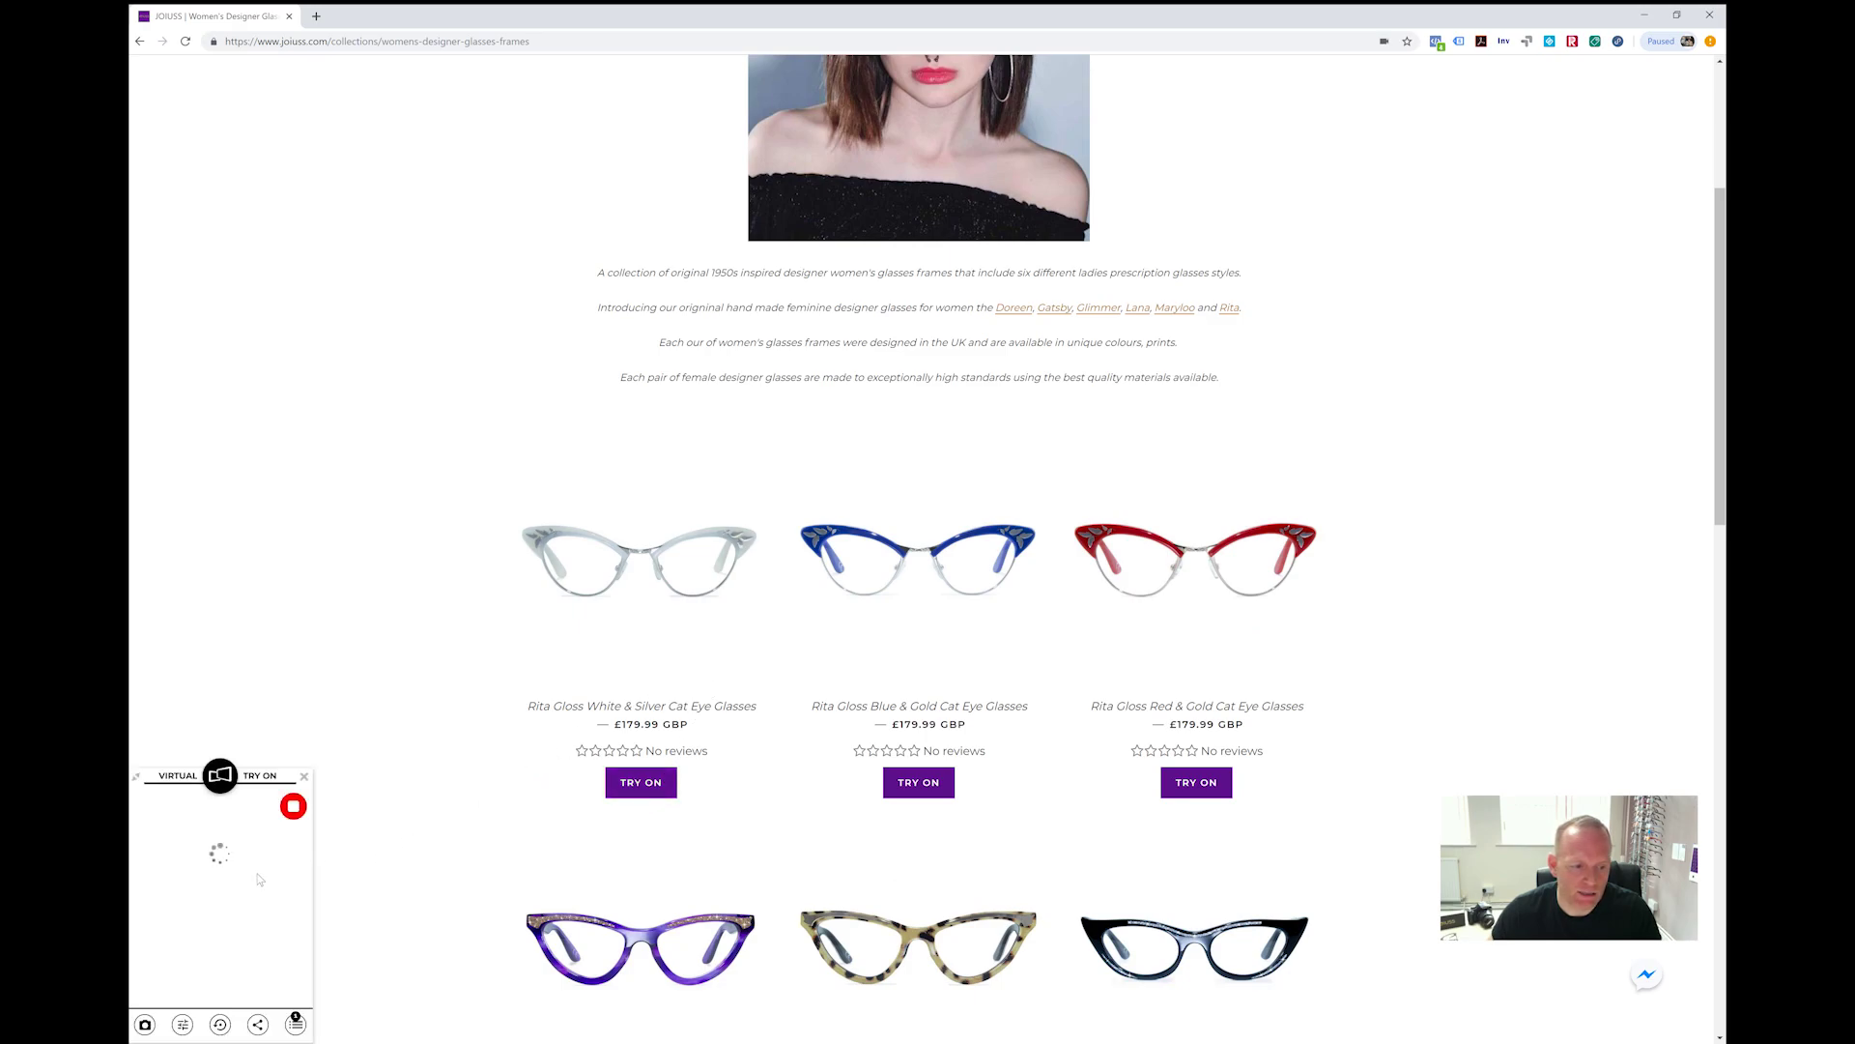
left_click(293, 808)
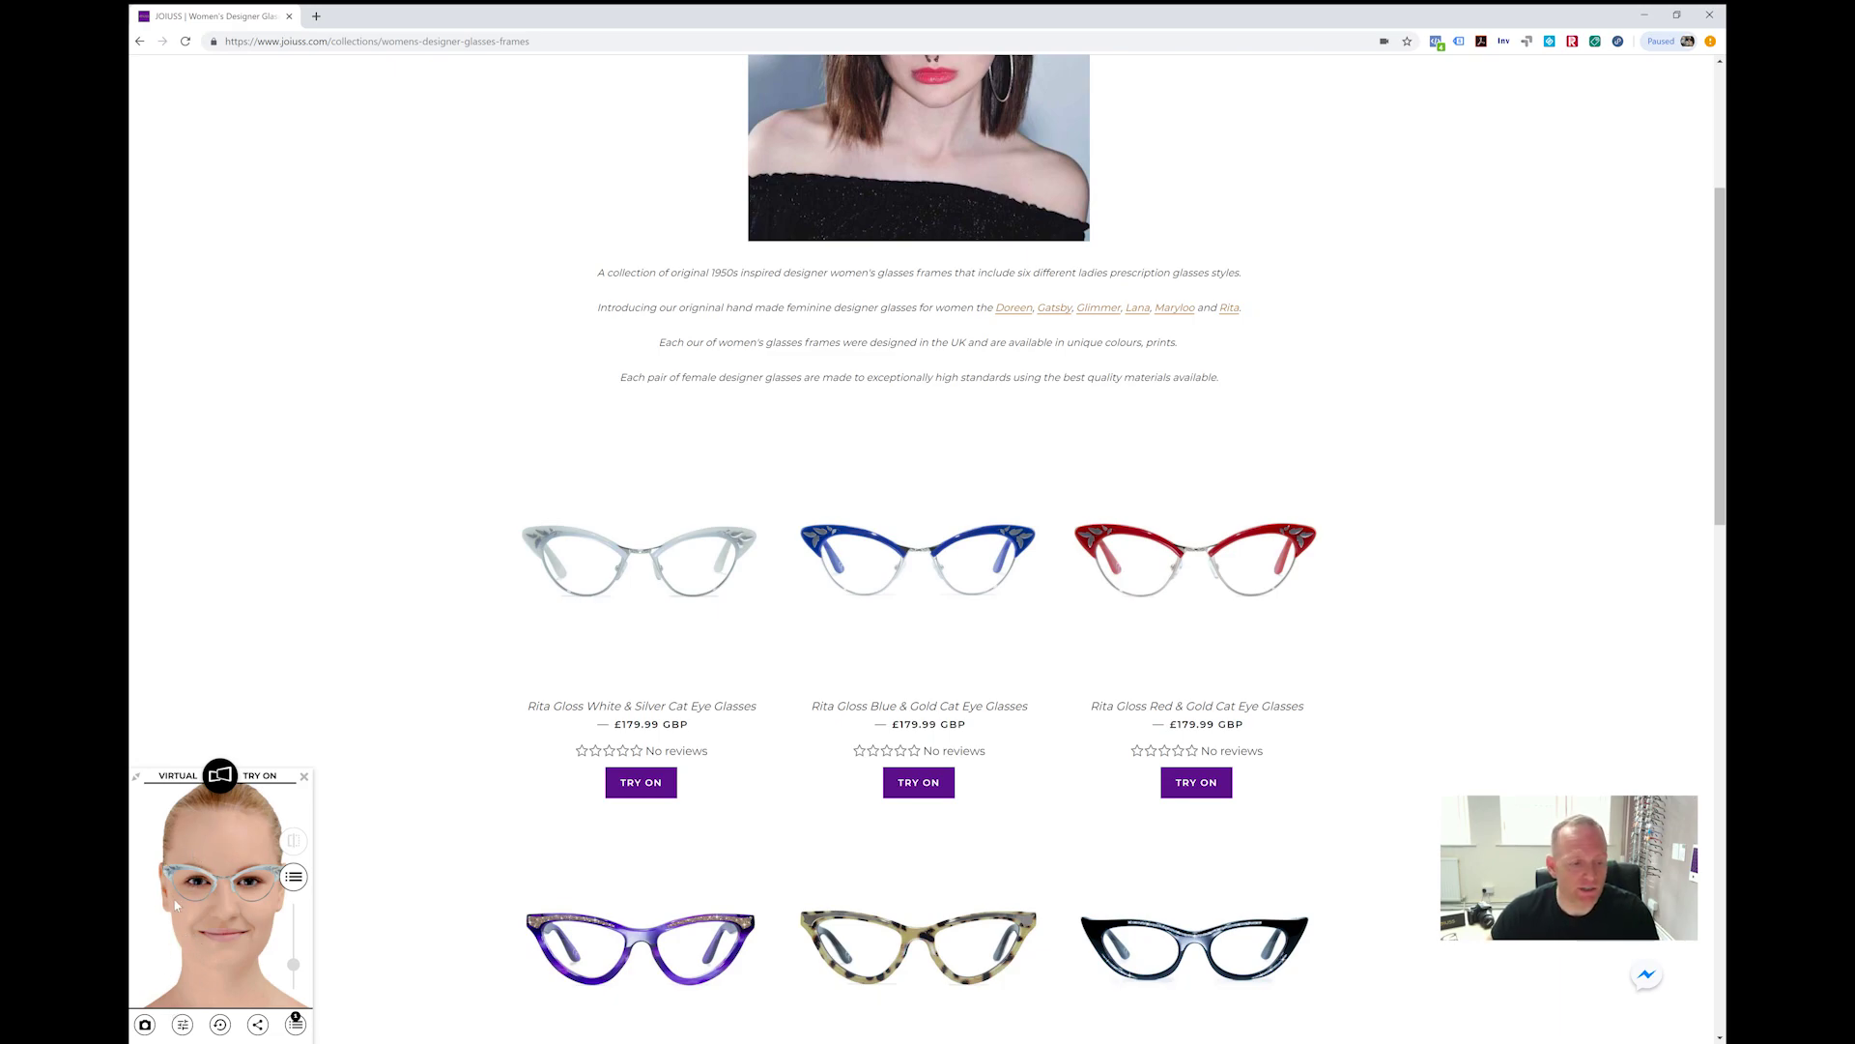
left_click(135, 779)
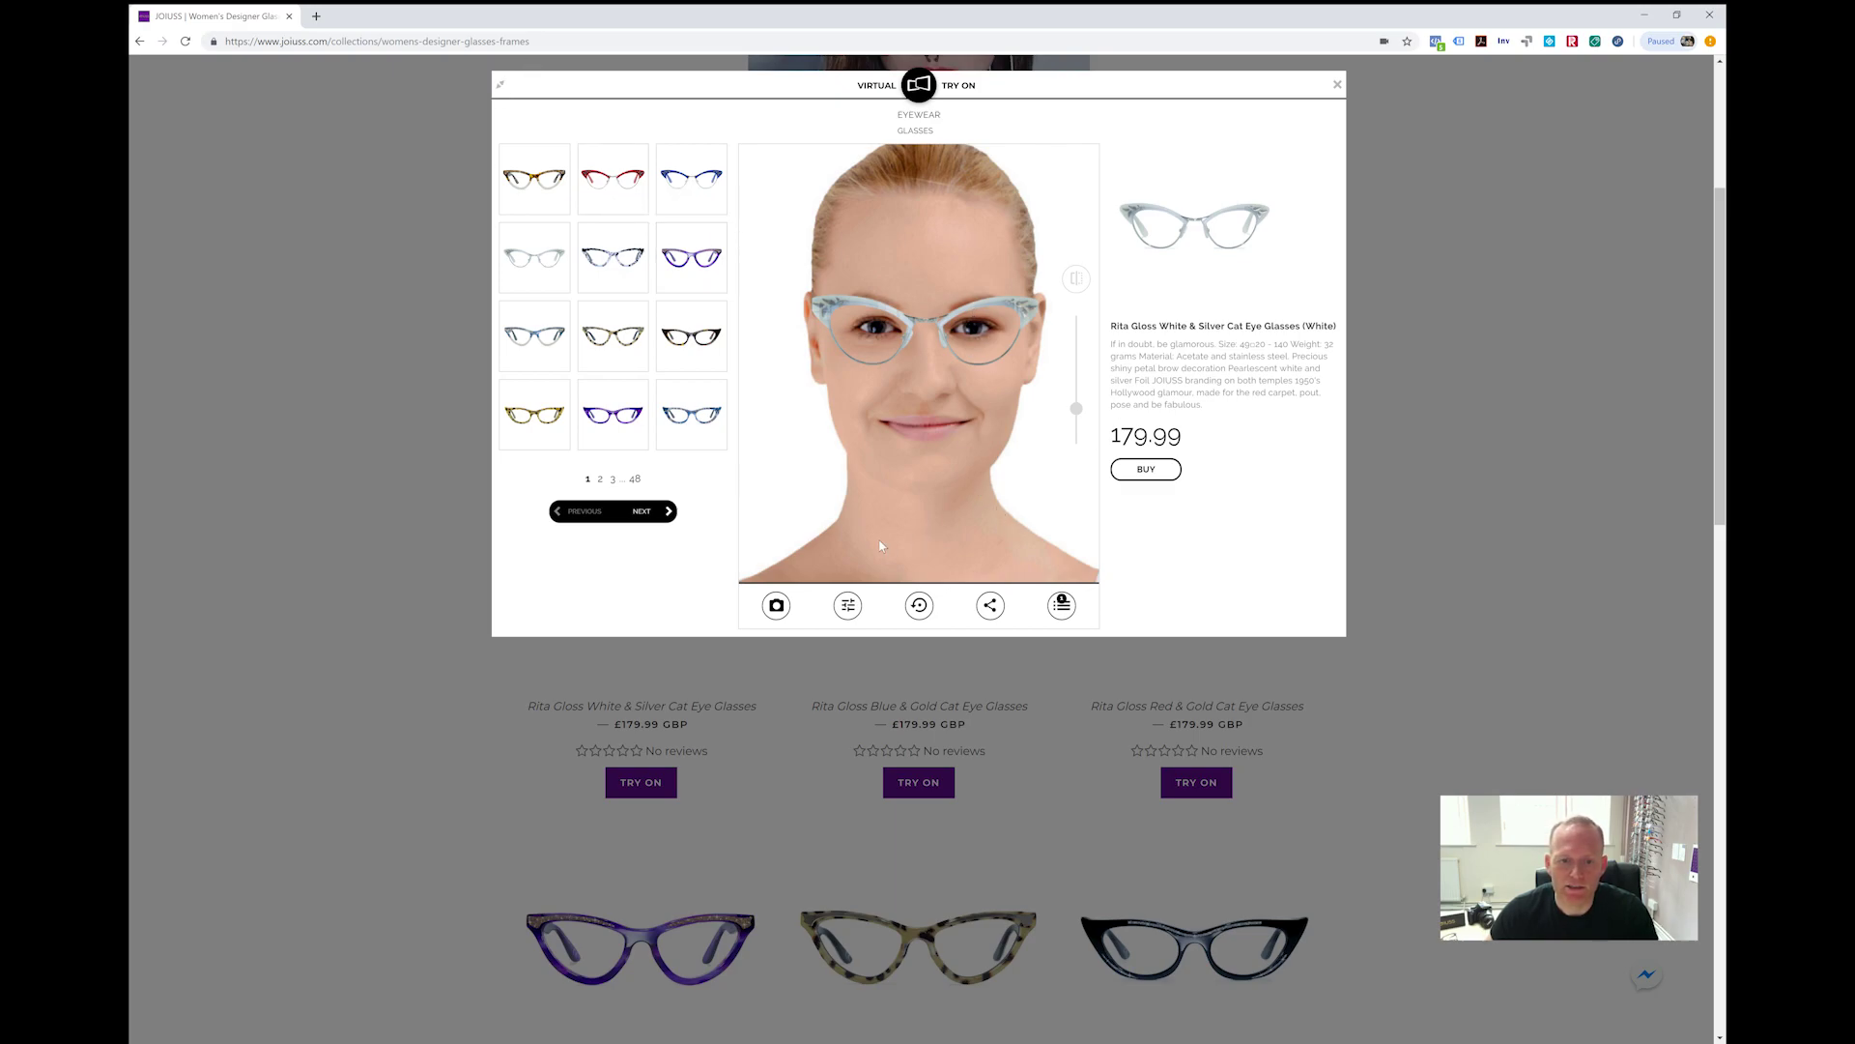
left_click(779, 605)
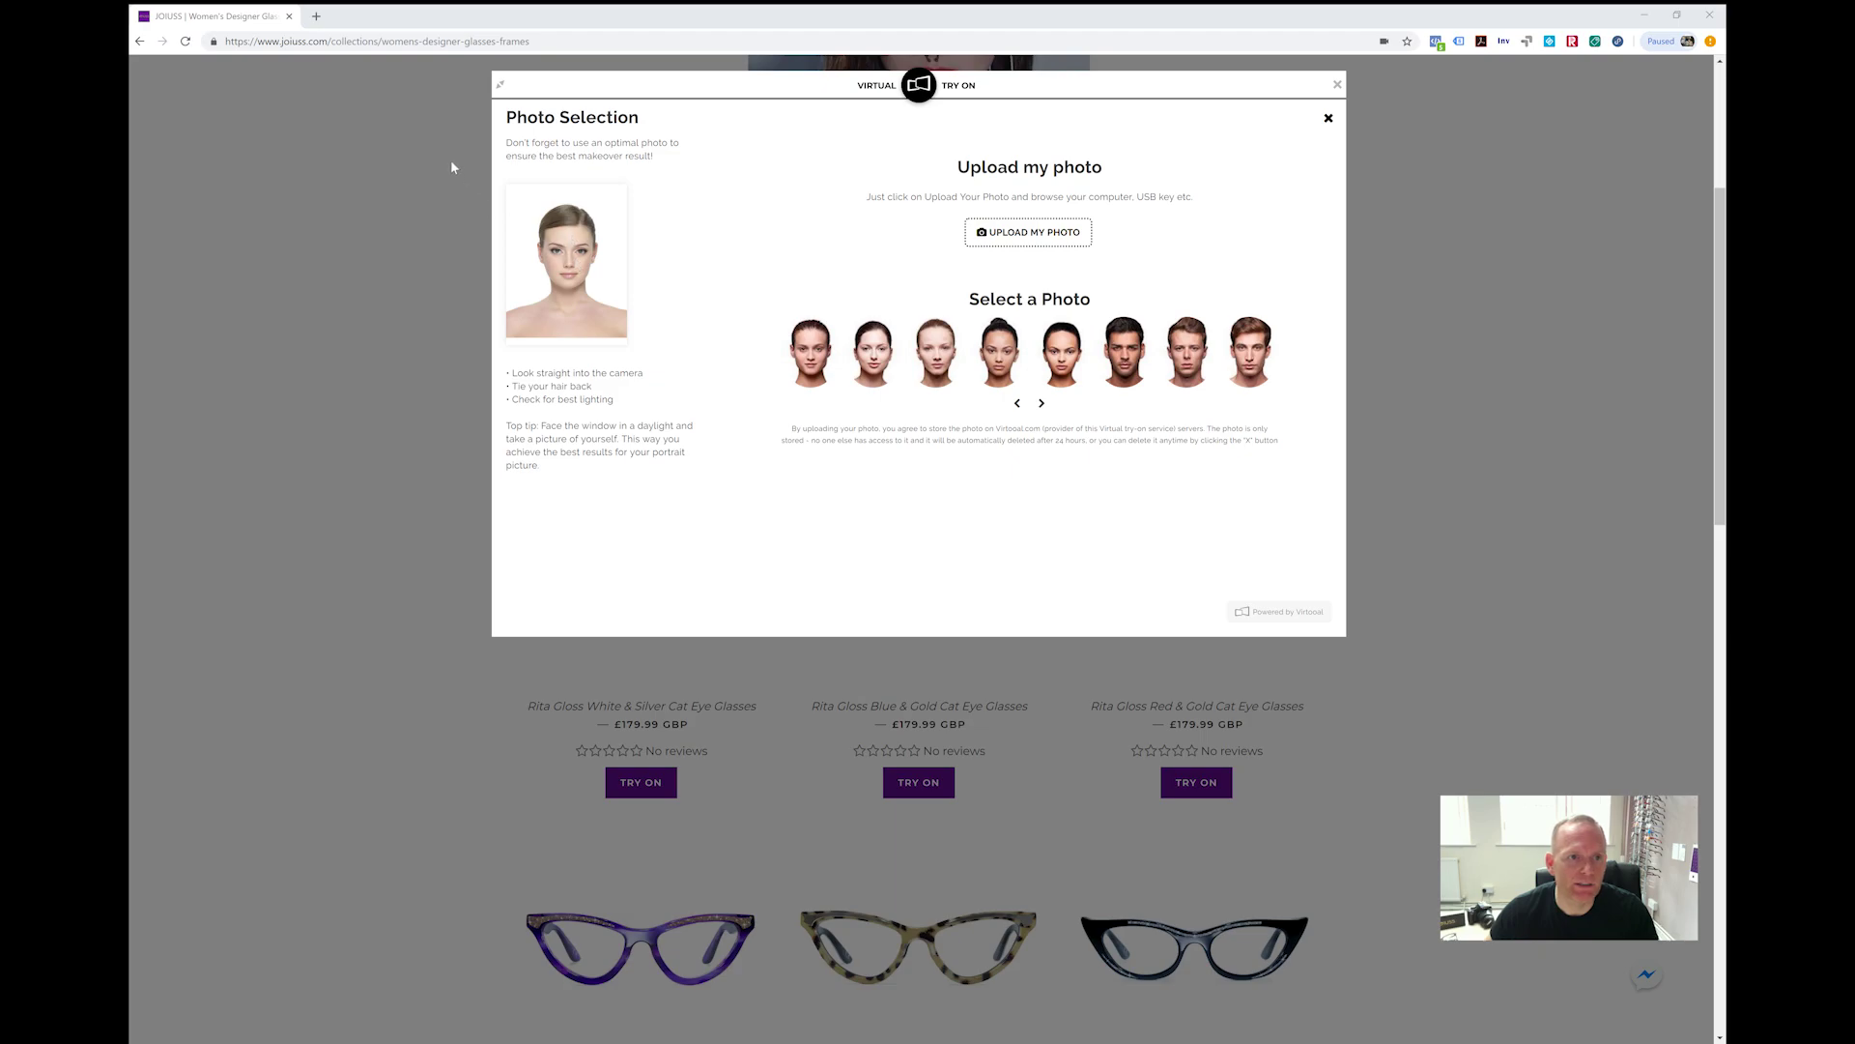
key("Return")
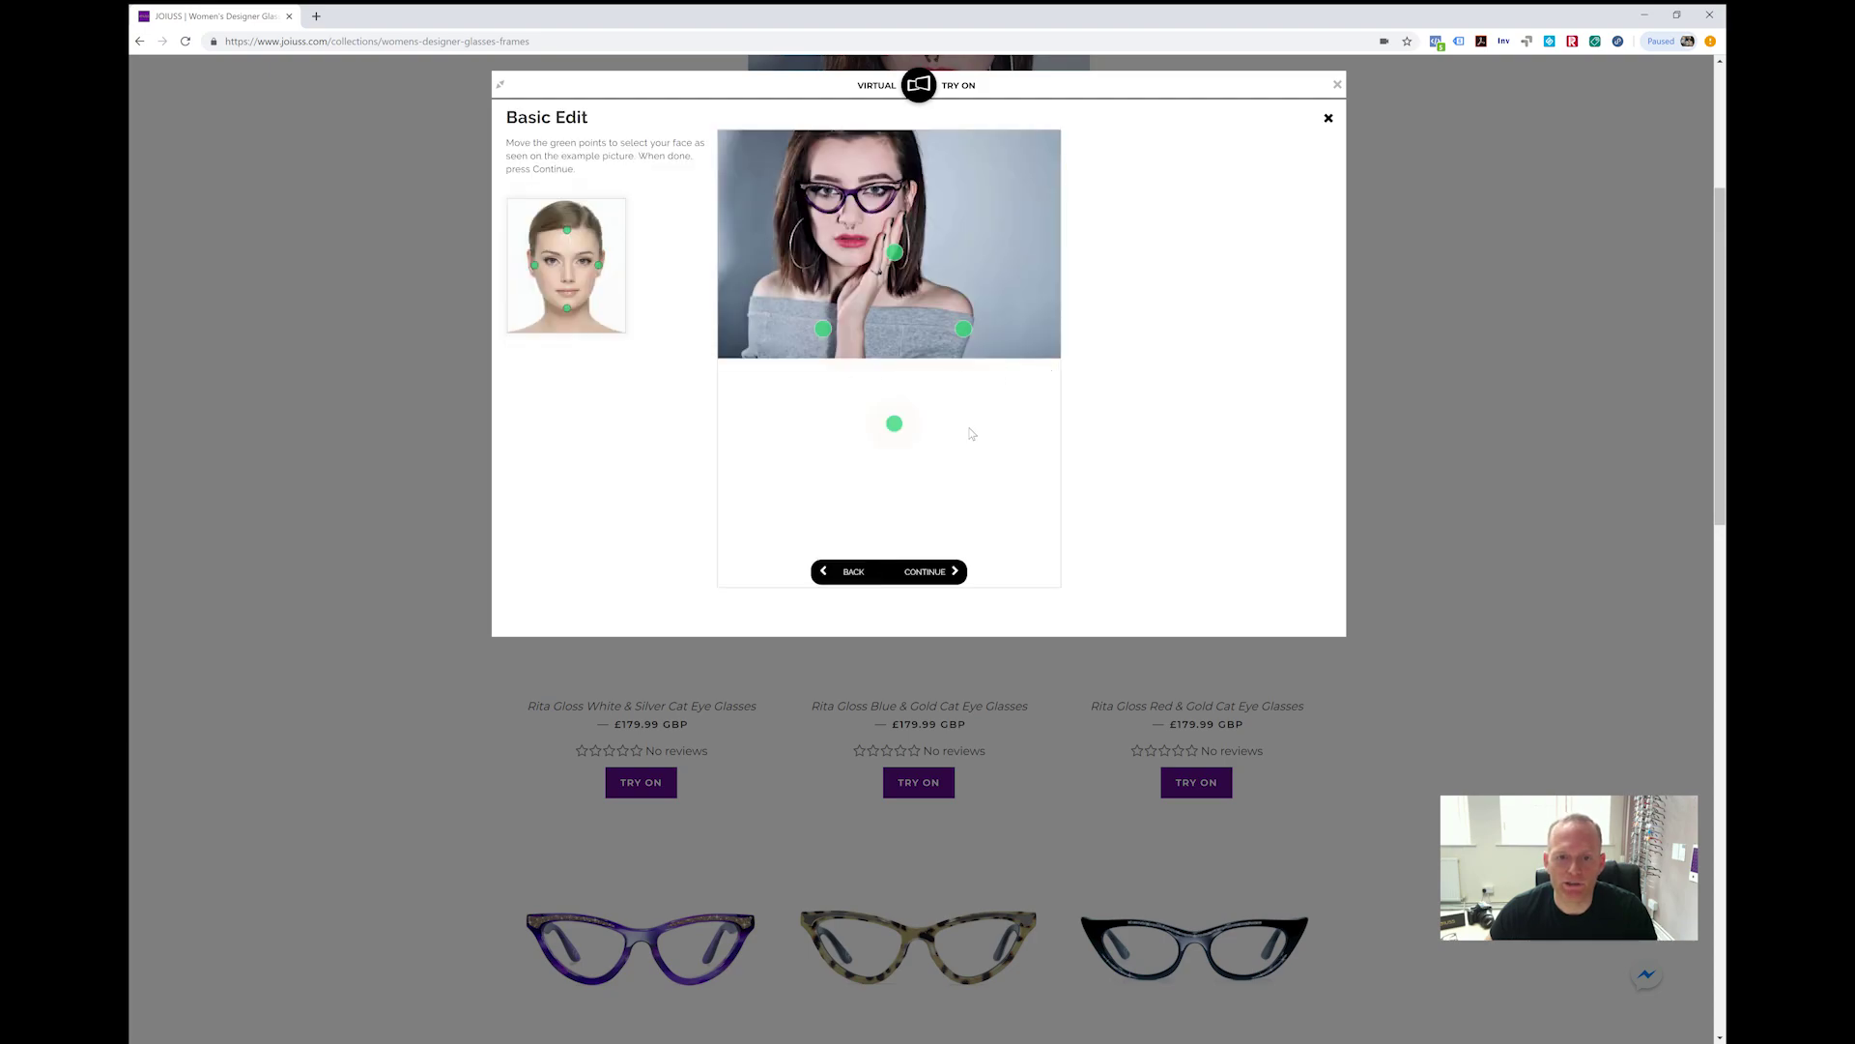
left_click(852, 572)
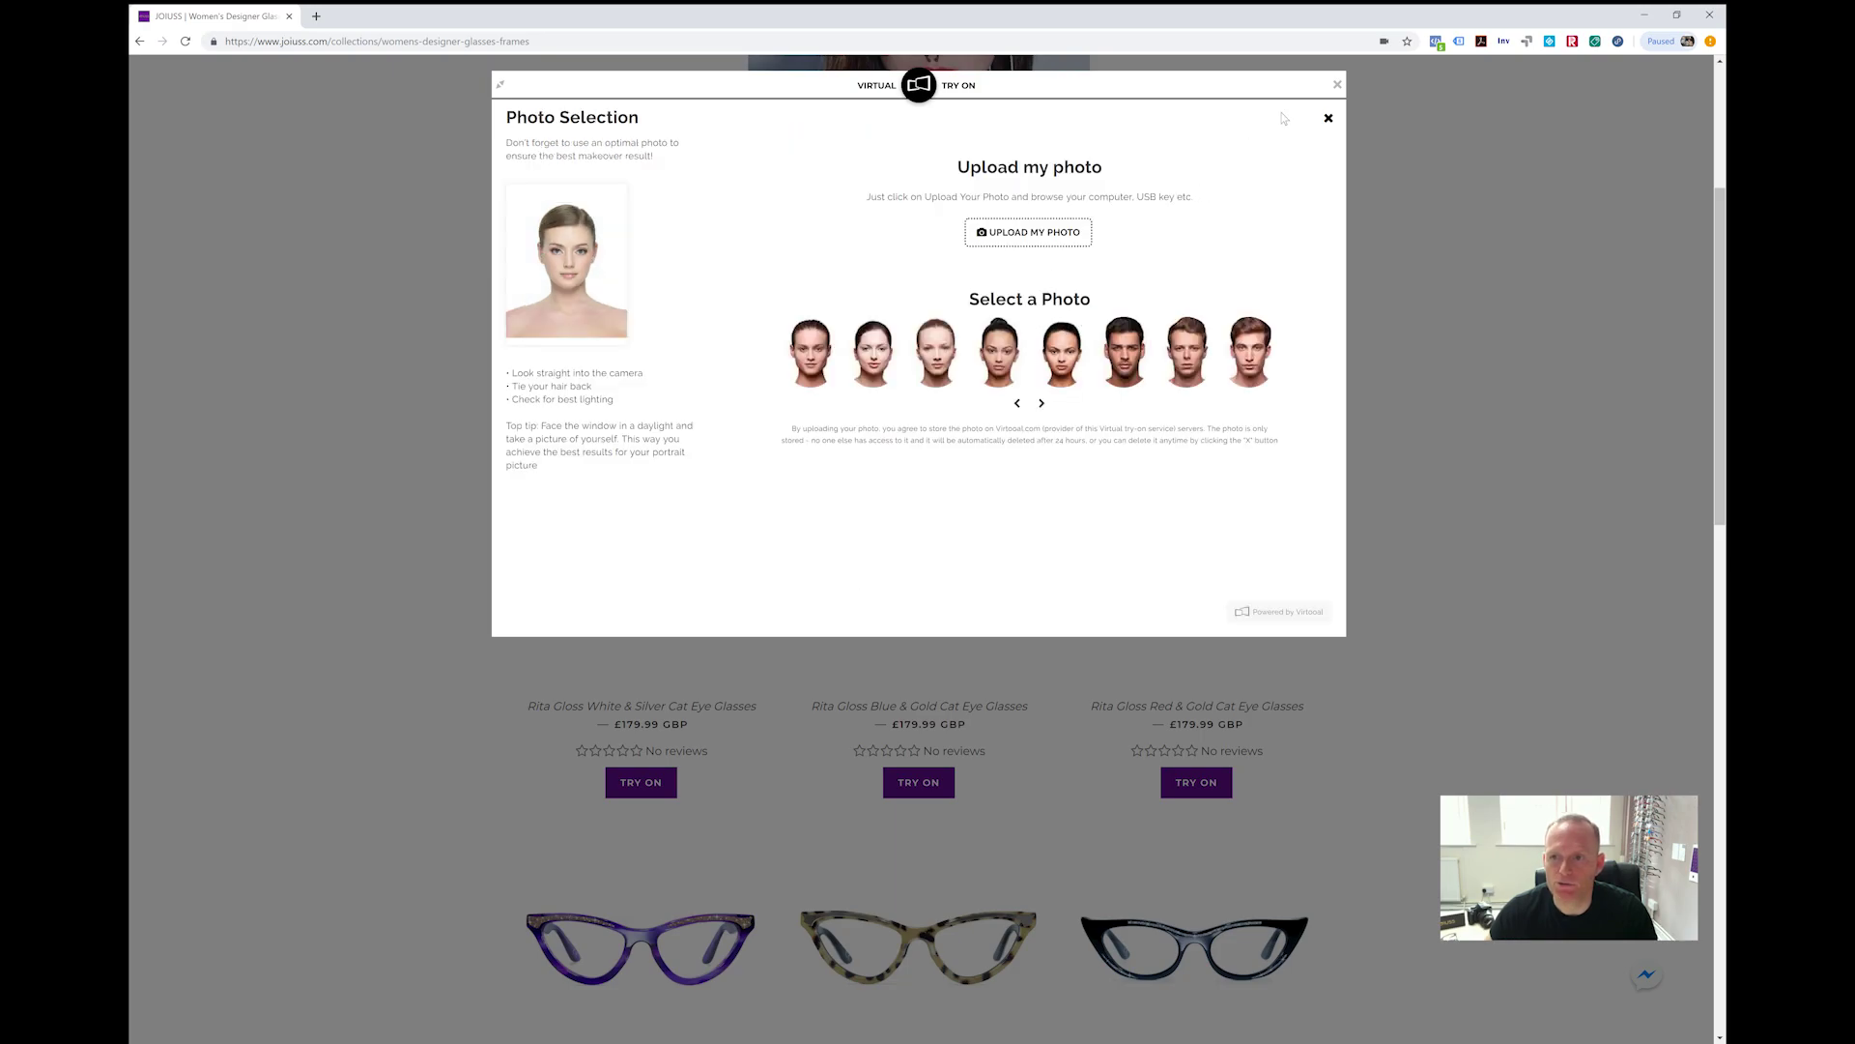
left_click(1327, 118)
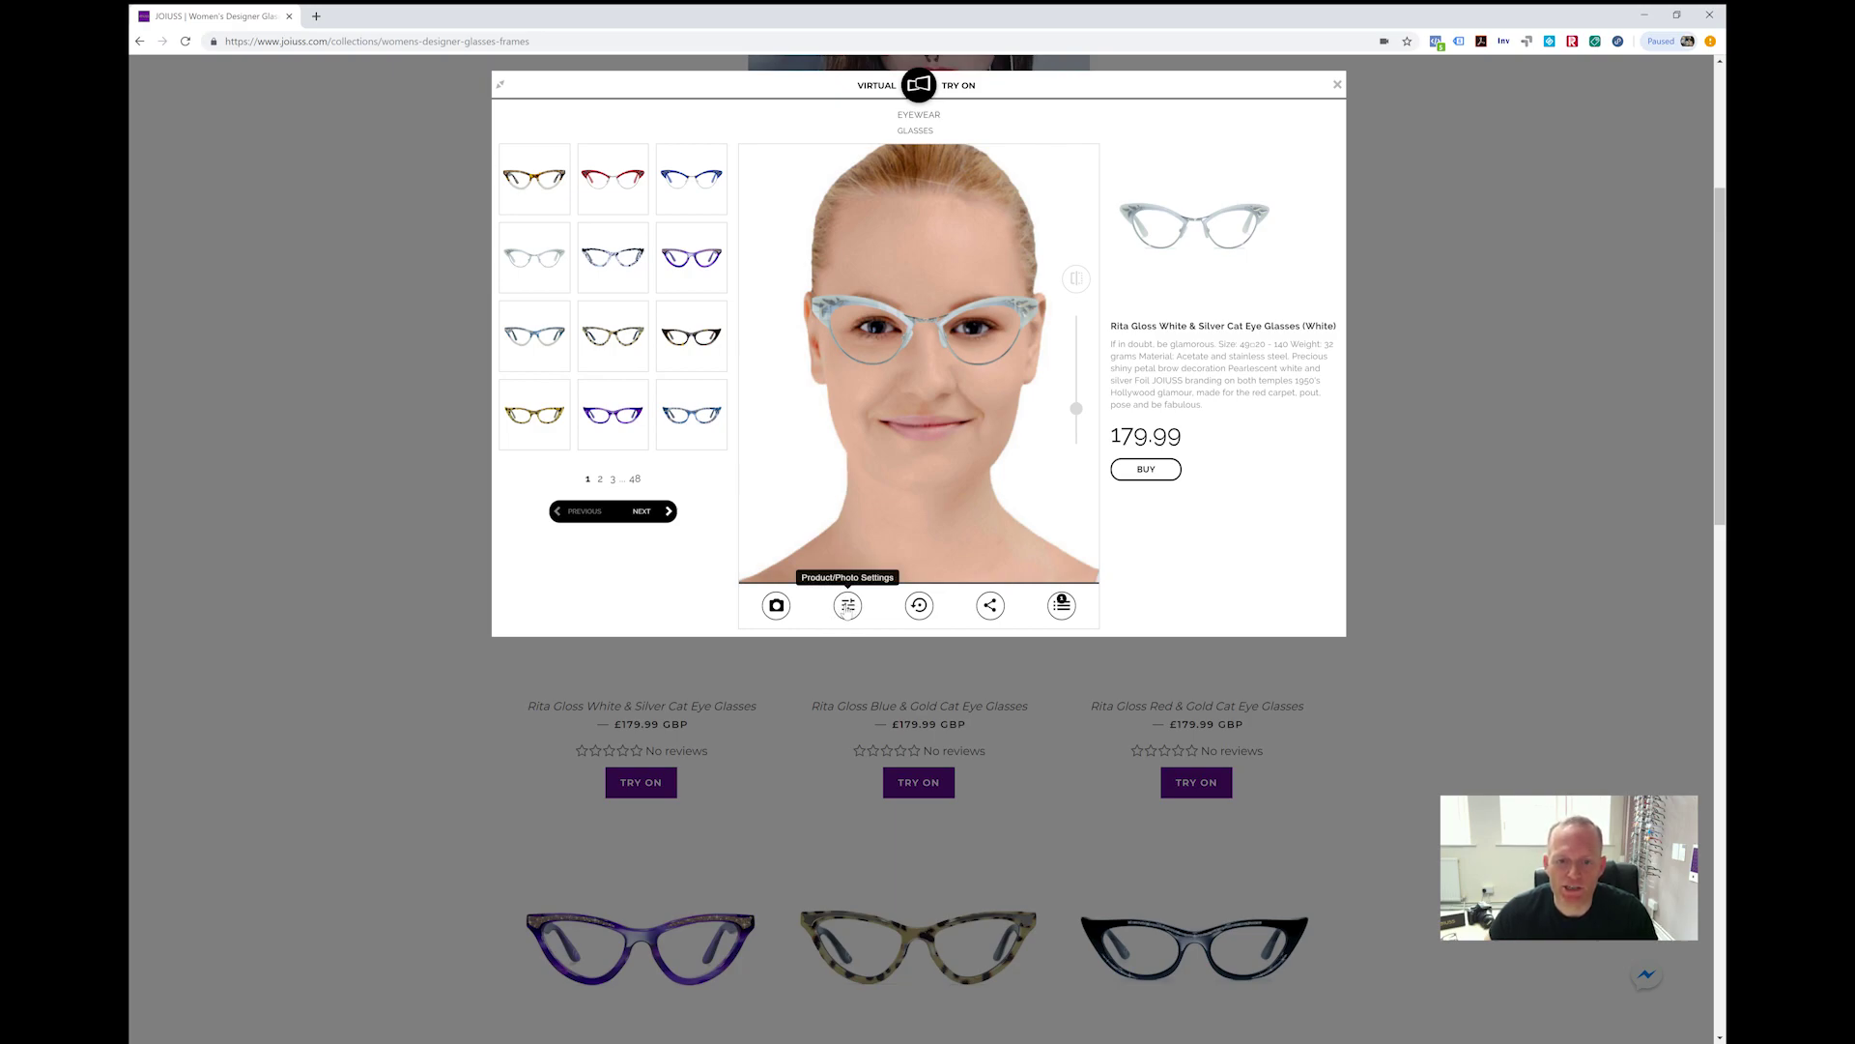
In Product/Photo Settings, preview pupillary distances of 63 mm and then 70 mm
left_click(849, 609)
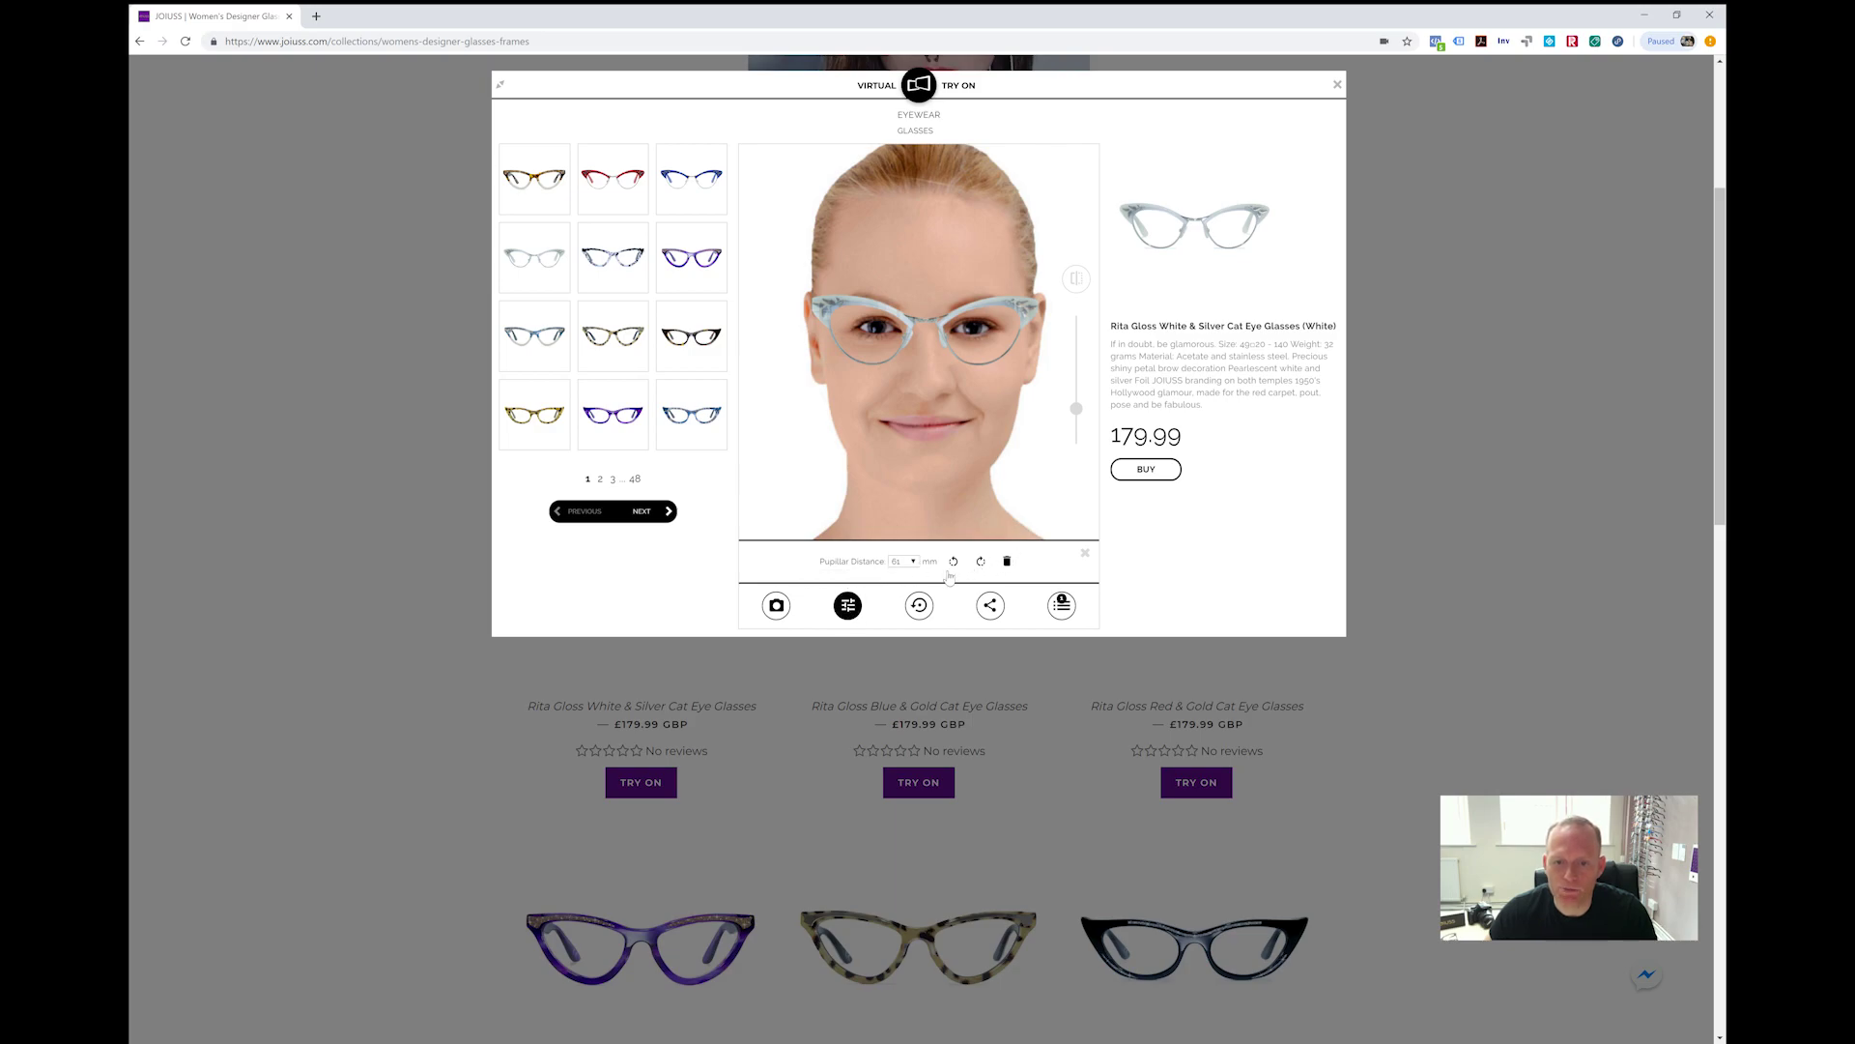
left_click(914, 562)
left_click(906, 833)
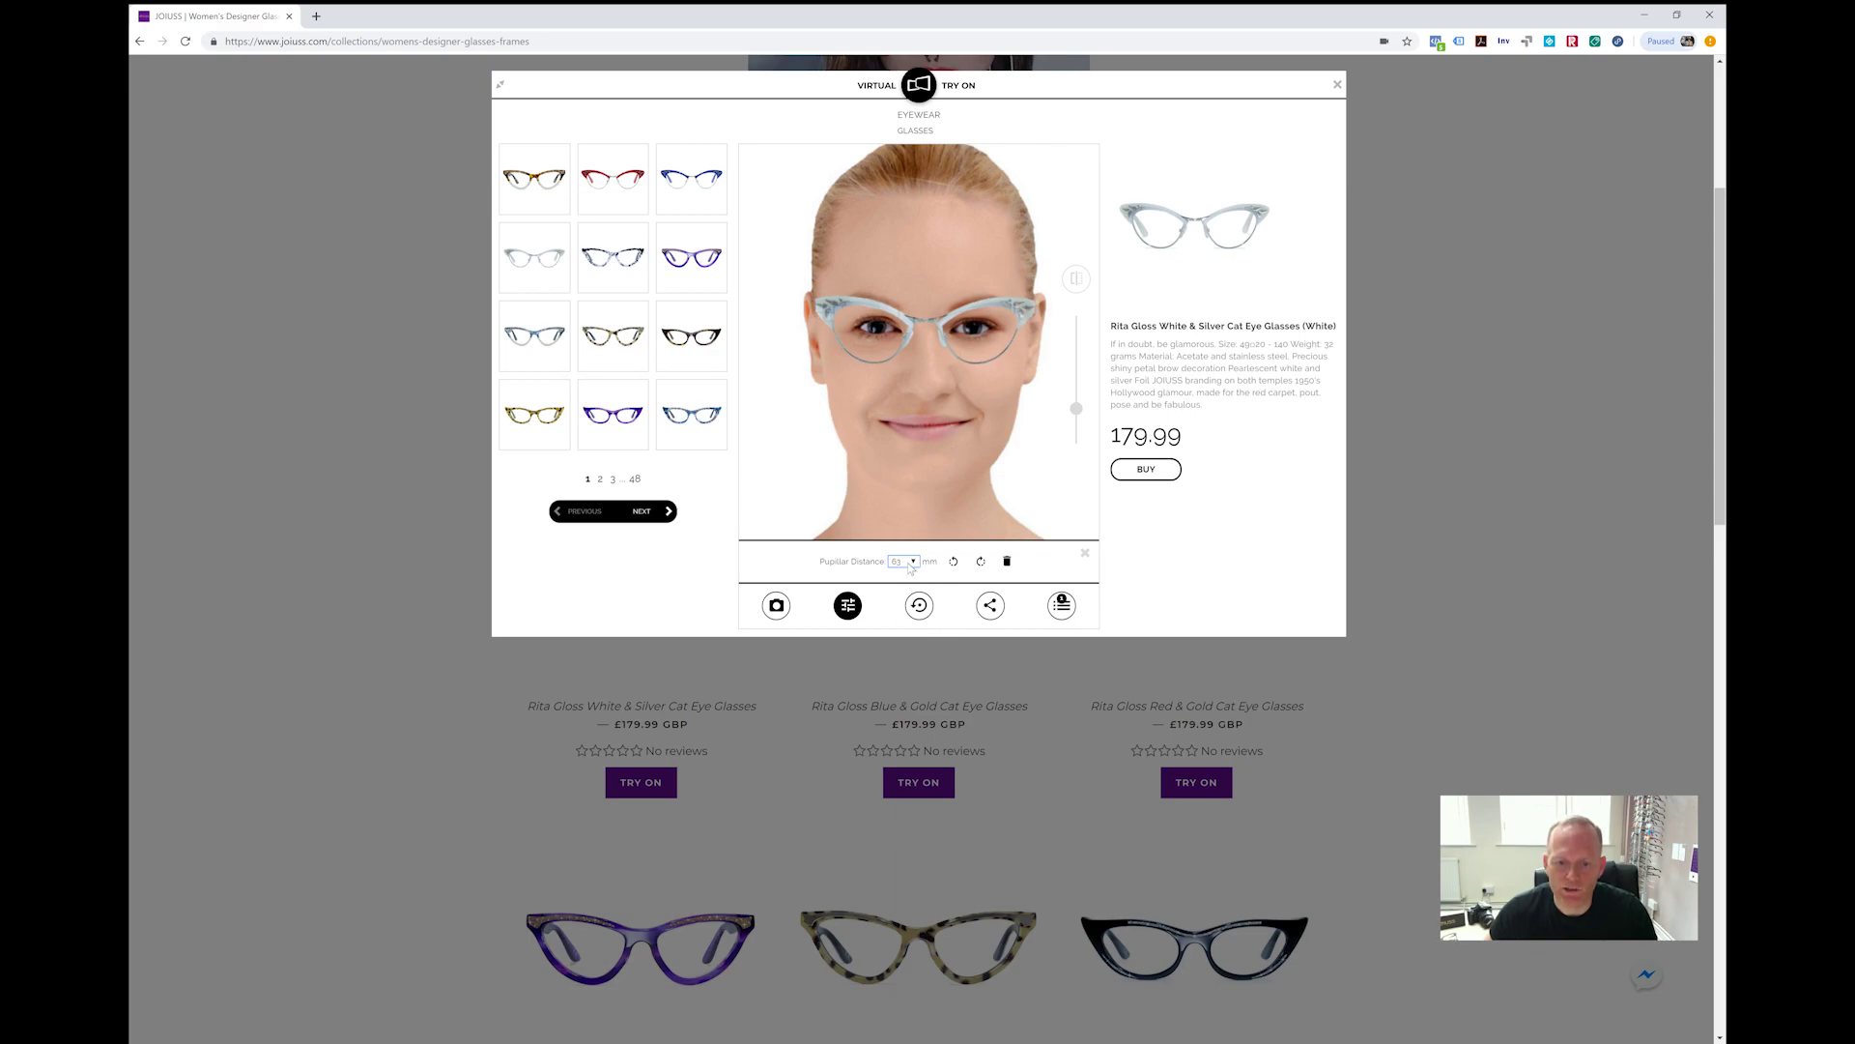
left_click(900, 978)
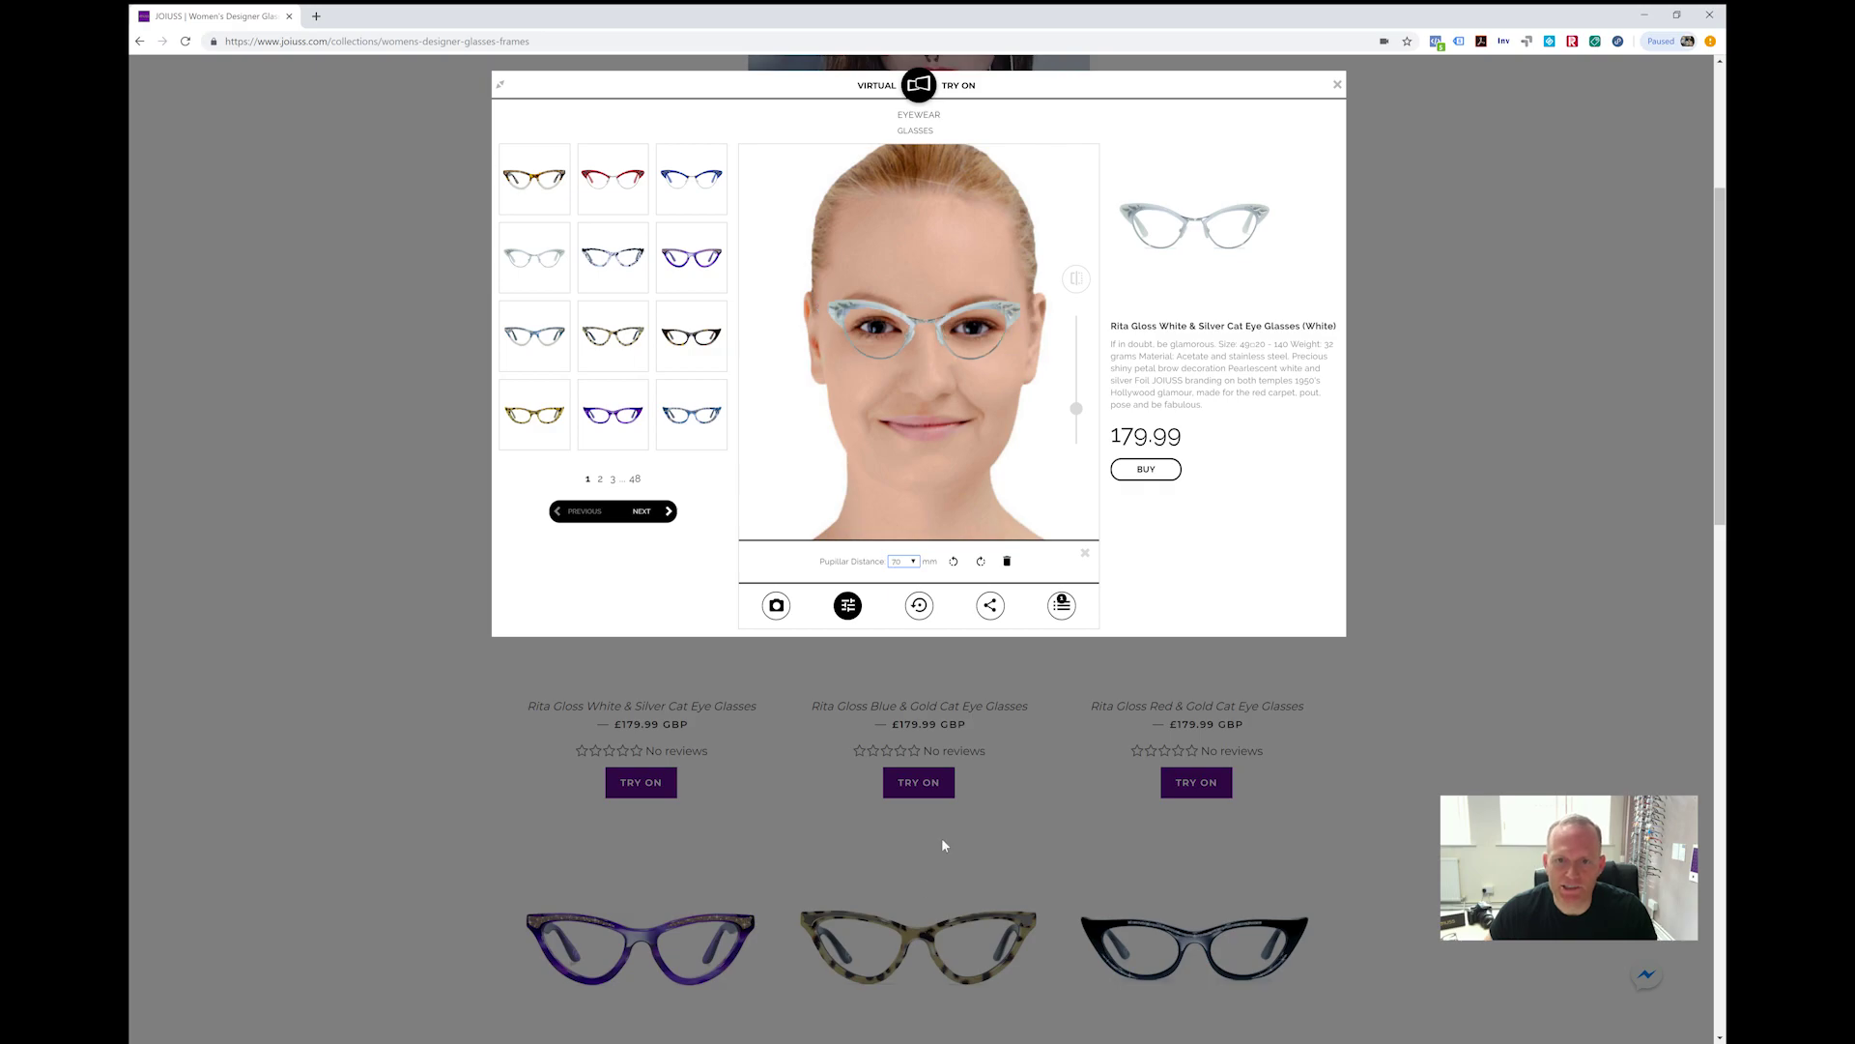
Enter a pupillary distance of 62 mm
left_click(849, 605)
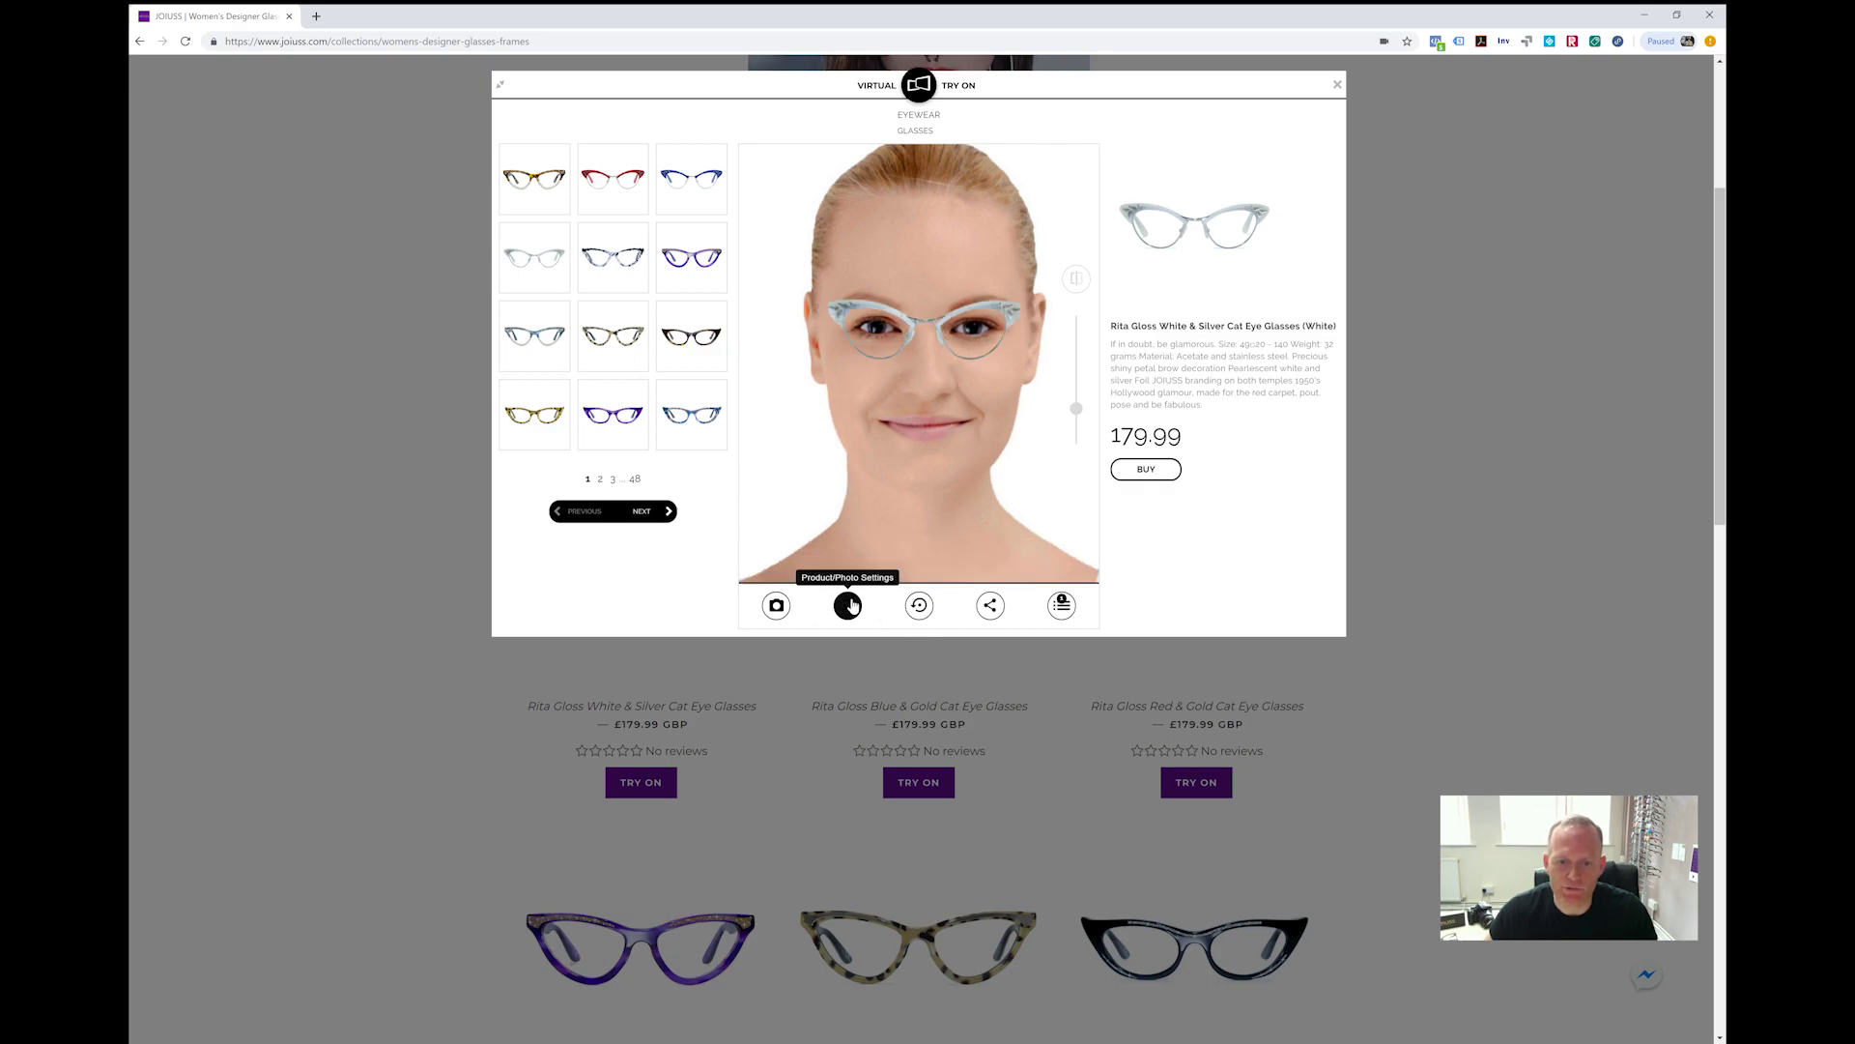
left_click(851, 605)
left_click(851, 605)
left_click(849, 605)
left_click(903, 562)
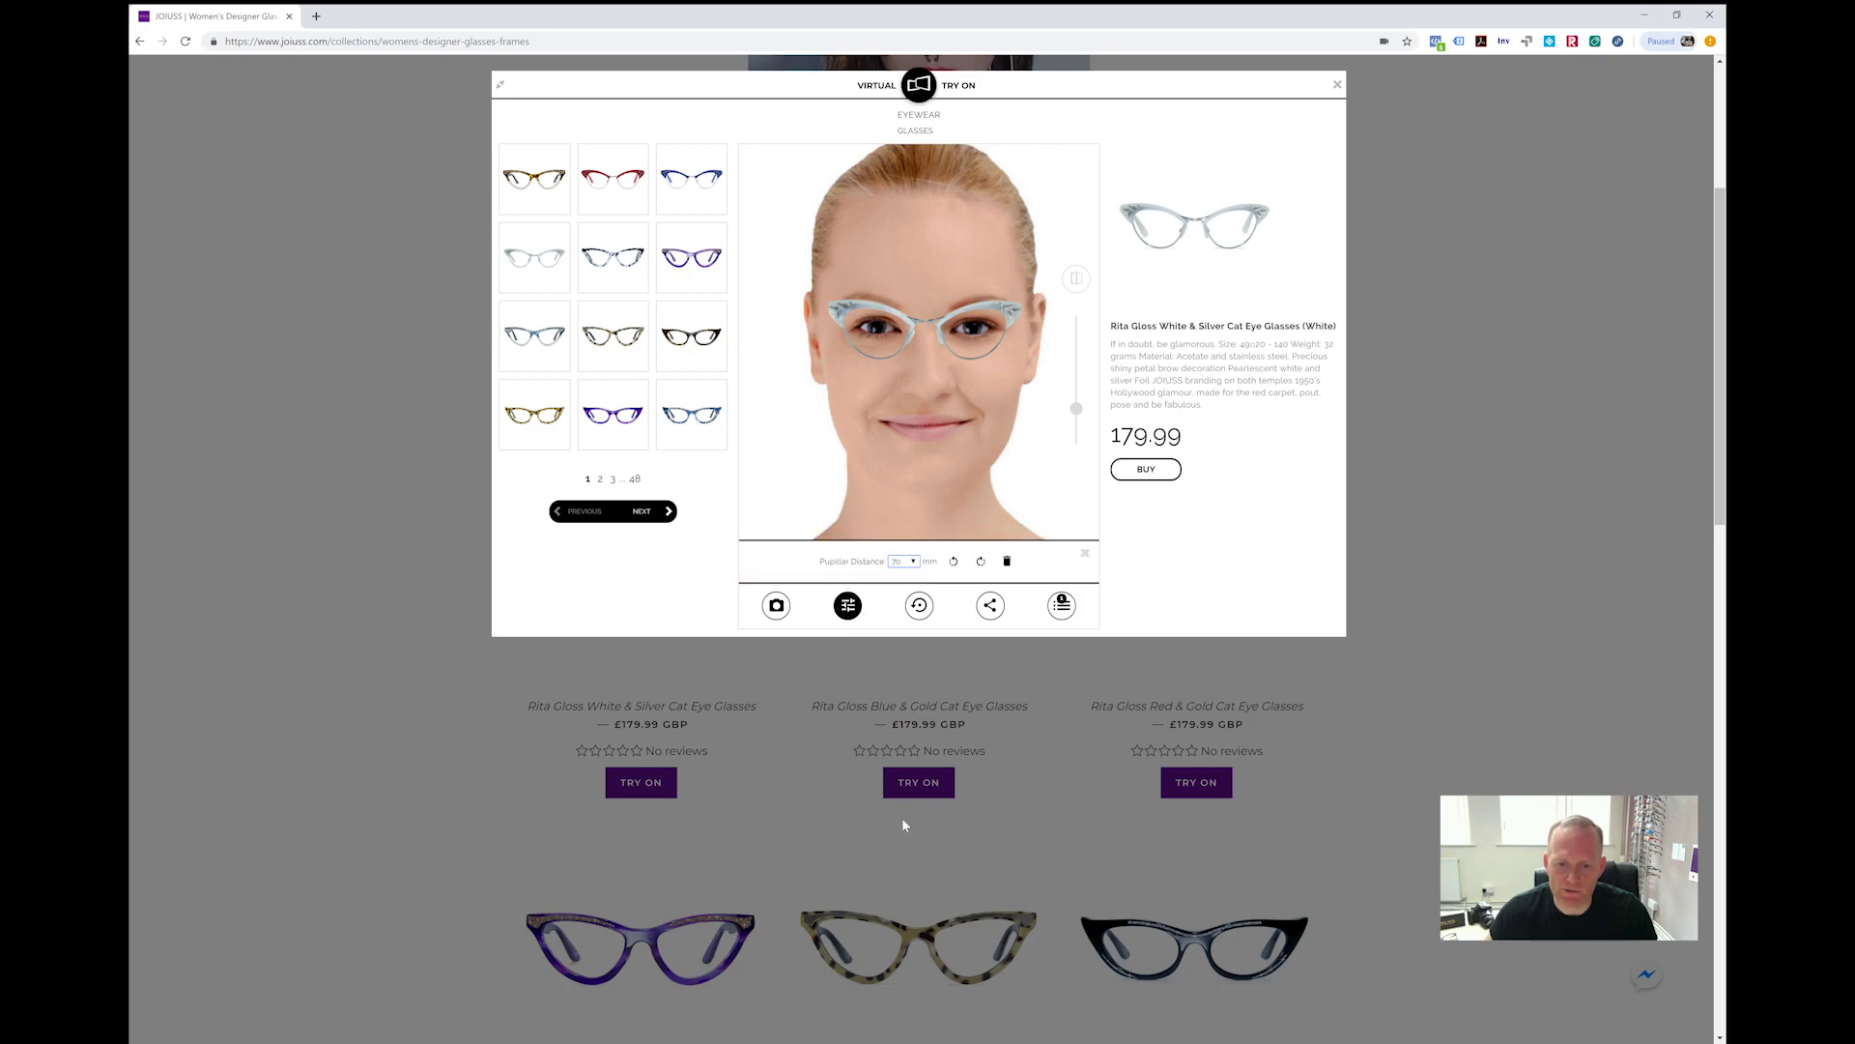
type("62")
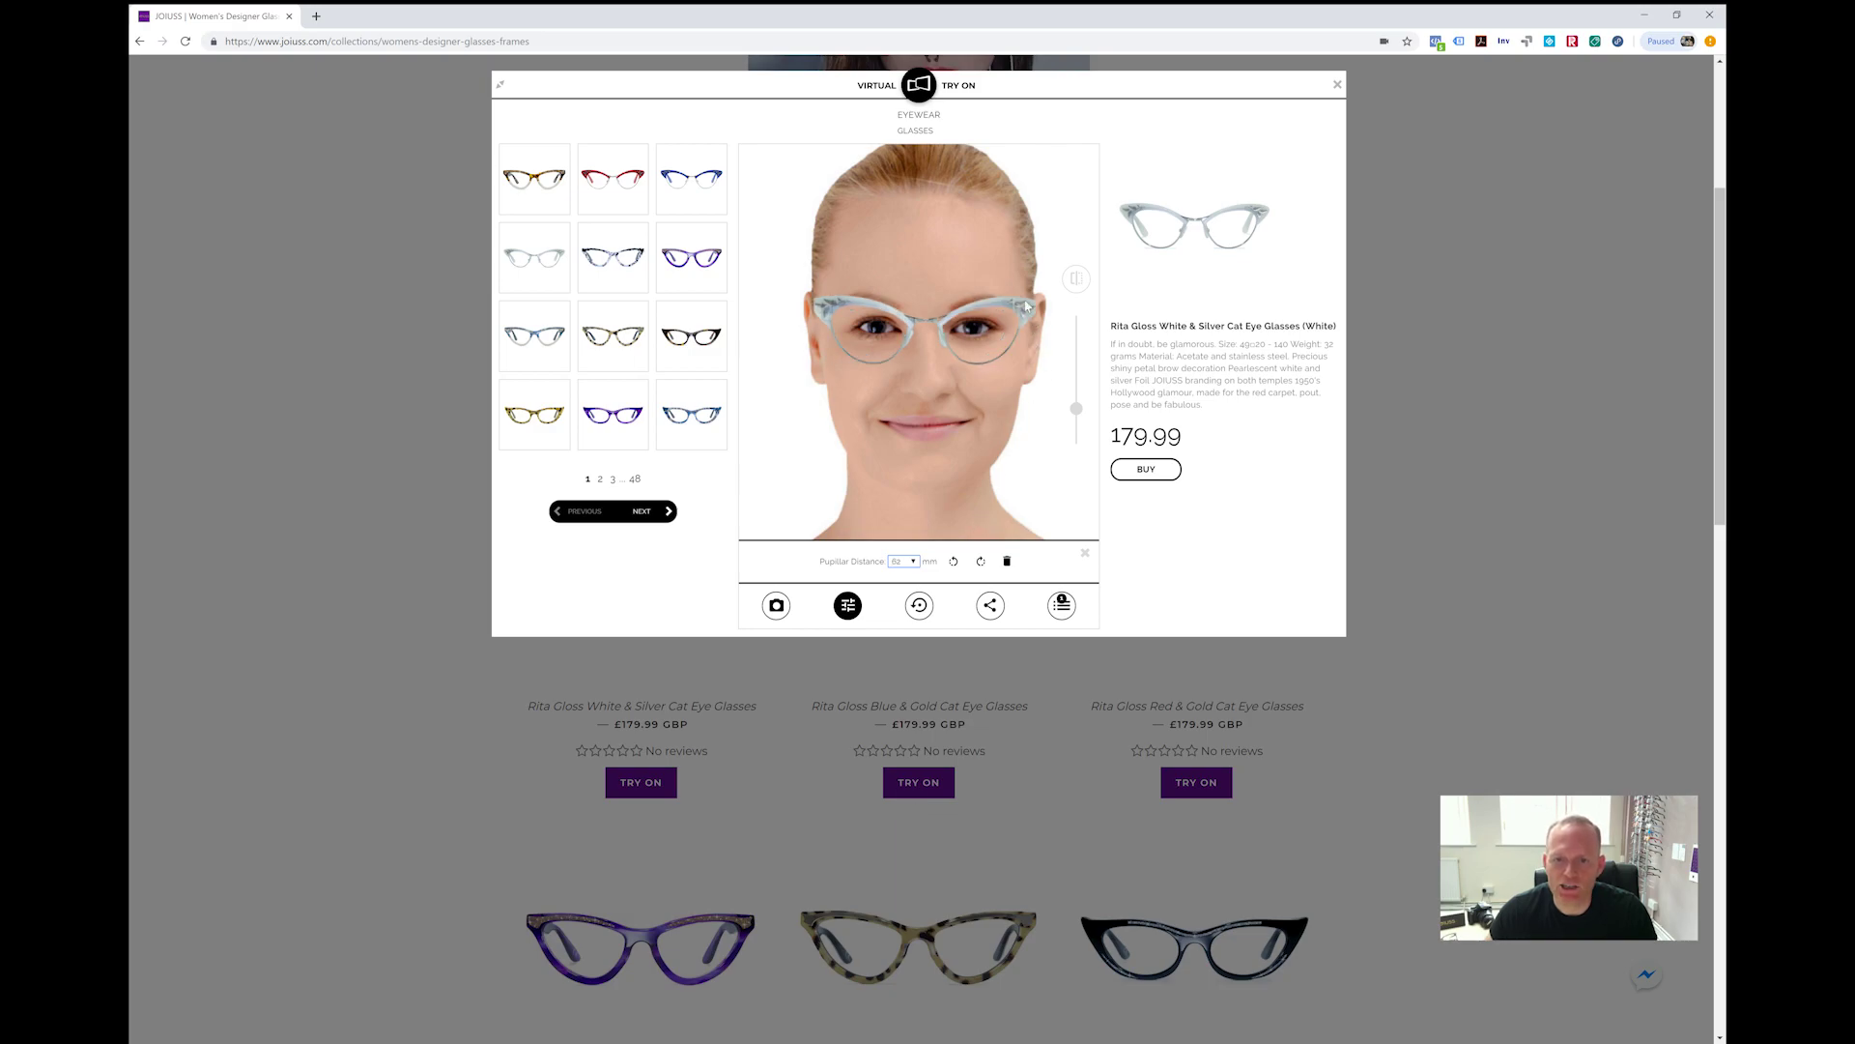
Zoom in on the model's face and toggle the glasses off and back on
mouse_move(1076, 409)
left_mouse_down()
mouse_move(1082, 316)
mouse_move(1078, 430)
mouse_move(1084, 320)
mouse_move(1077, 402)
left_mouse_up()
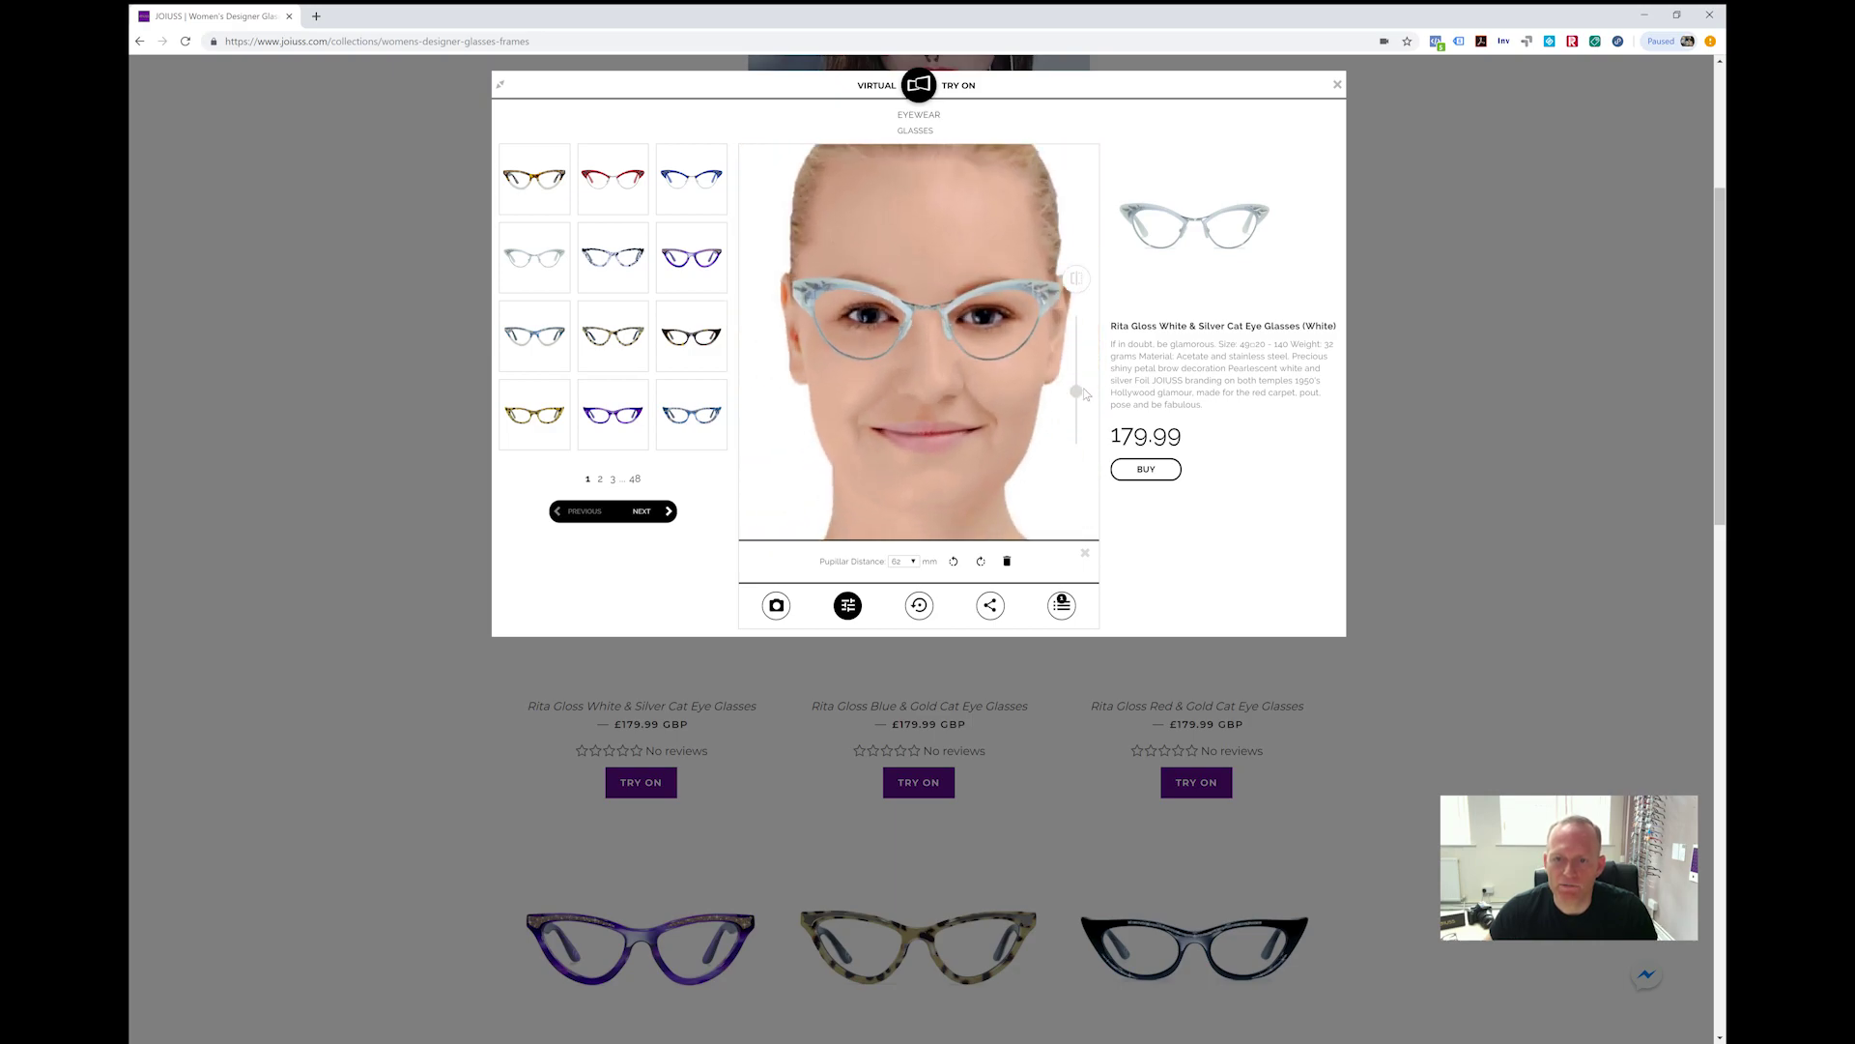
left_click(1075, 283)
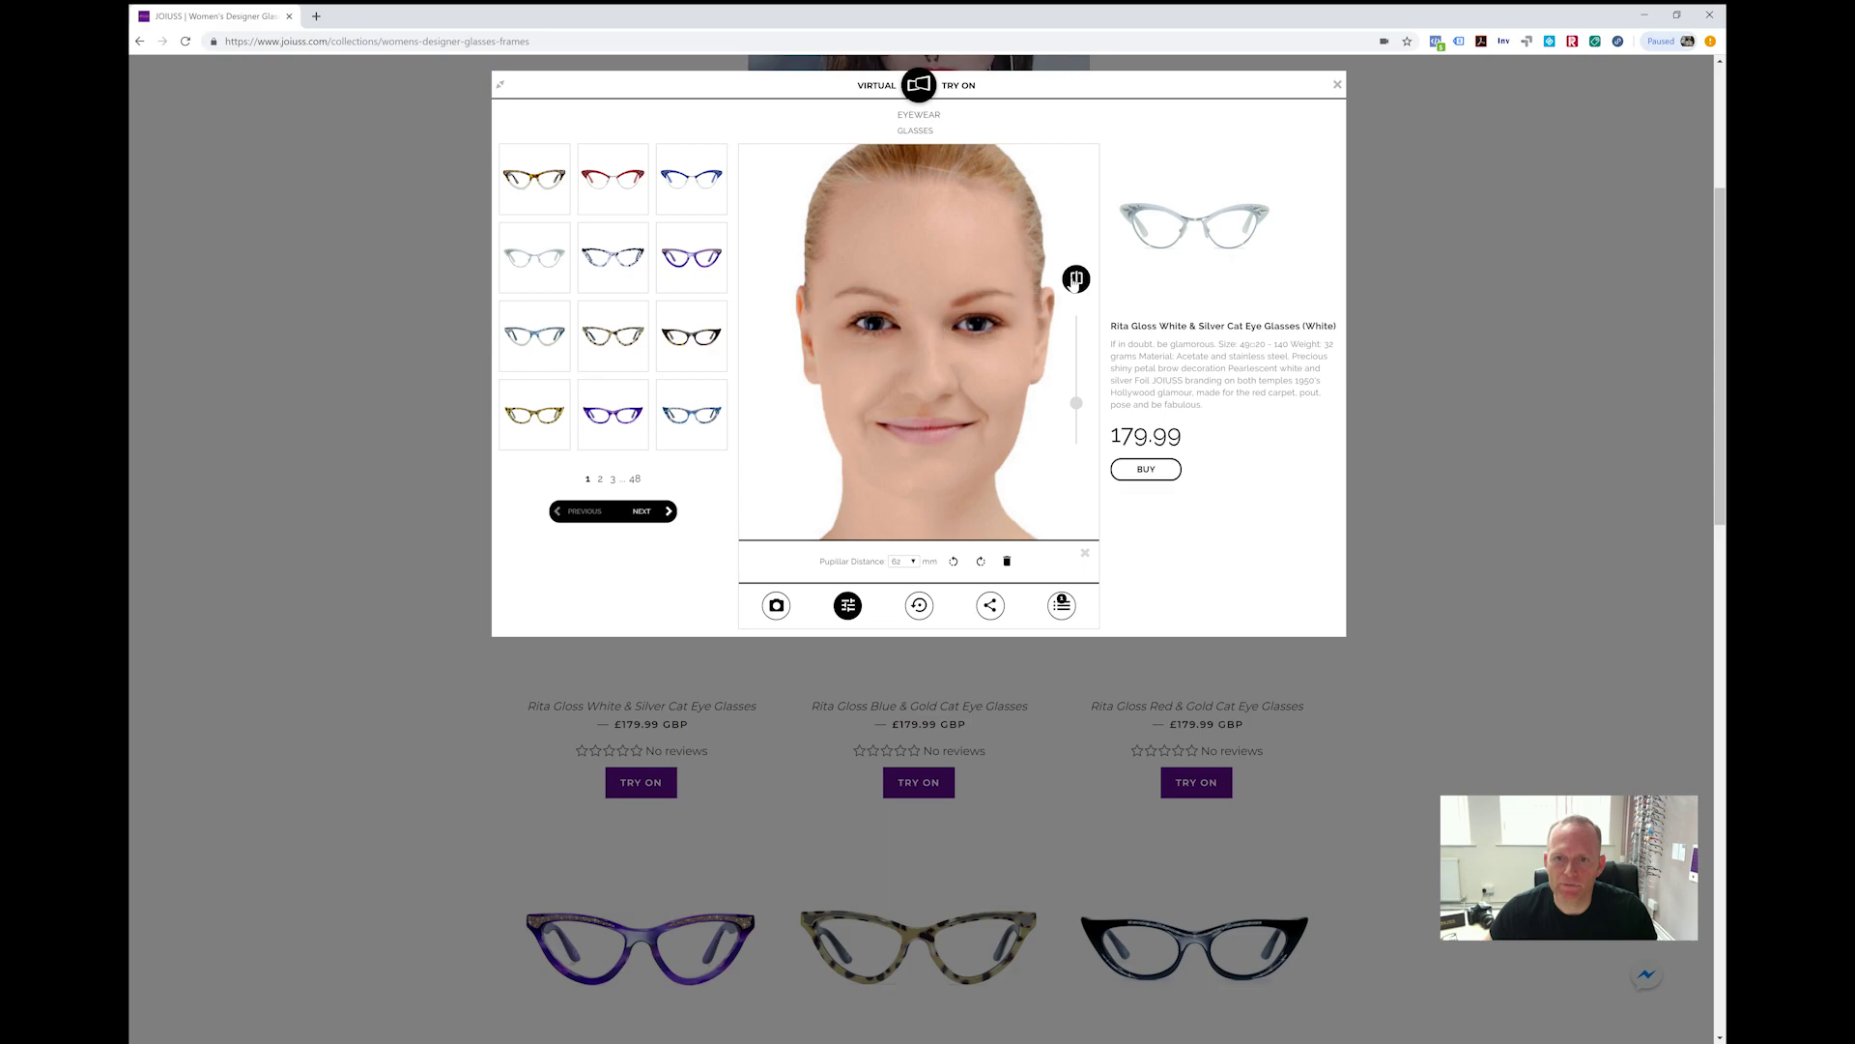
left_click(1075, 283)
Try on Lana Blue Lace, purple Maryloo, Maryloo Blue Lace, then Glimmer Clear Emerald frames
left_click(691, 343)
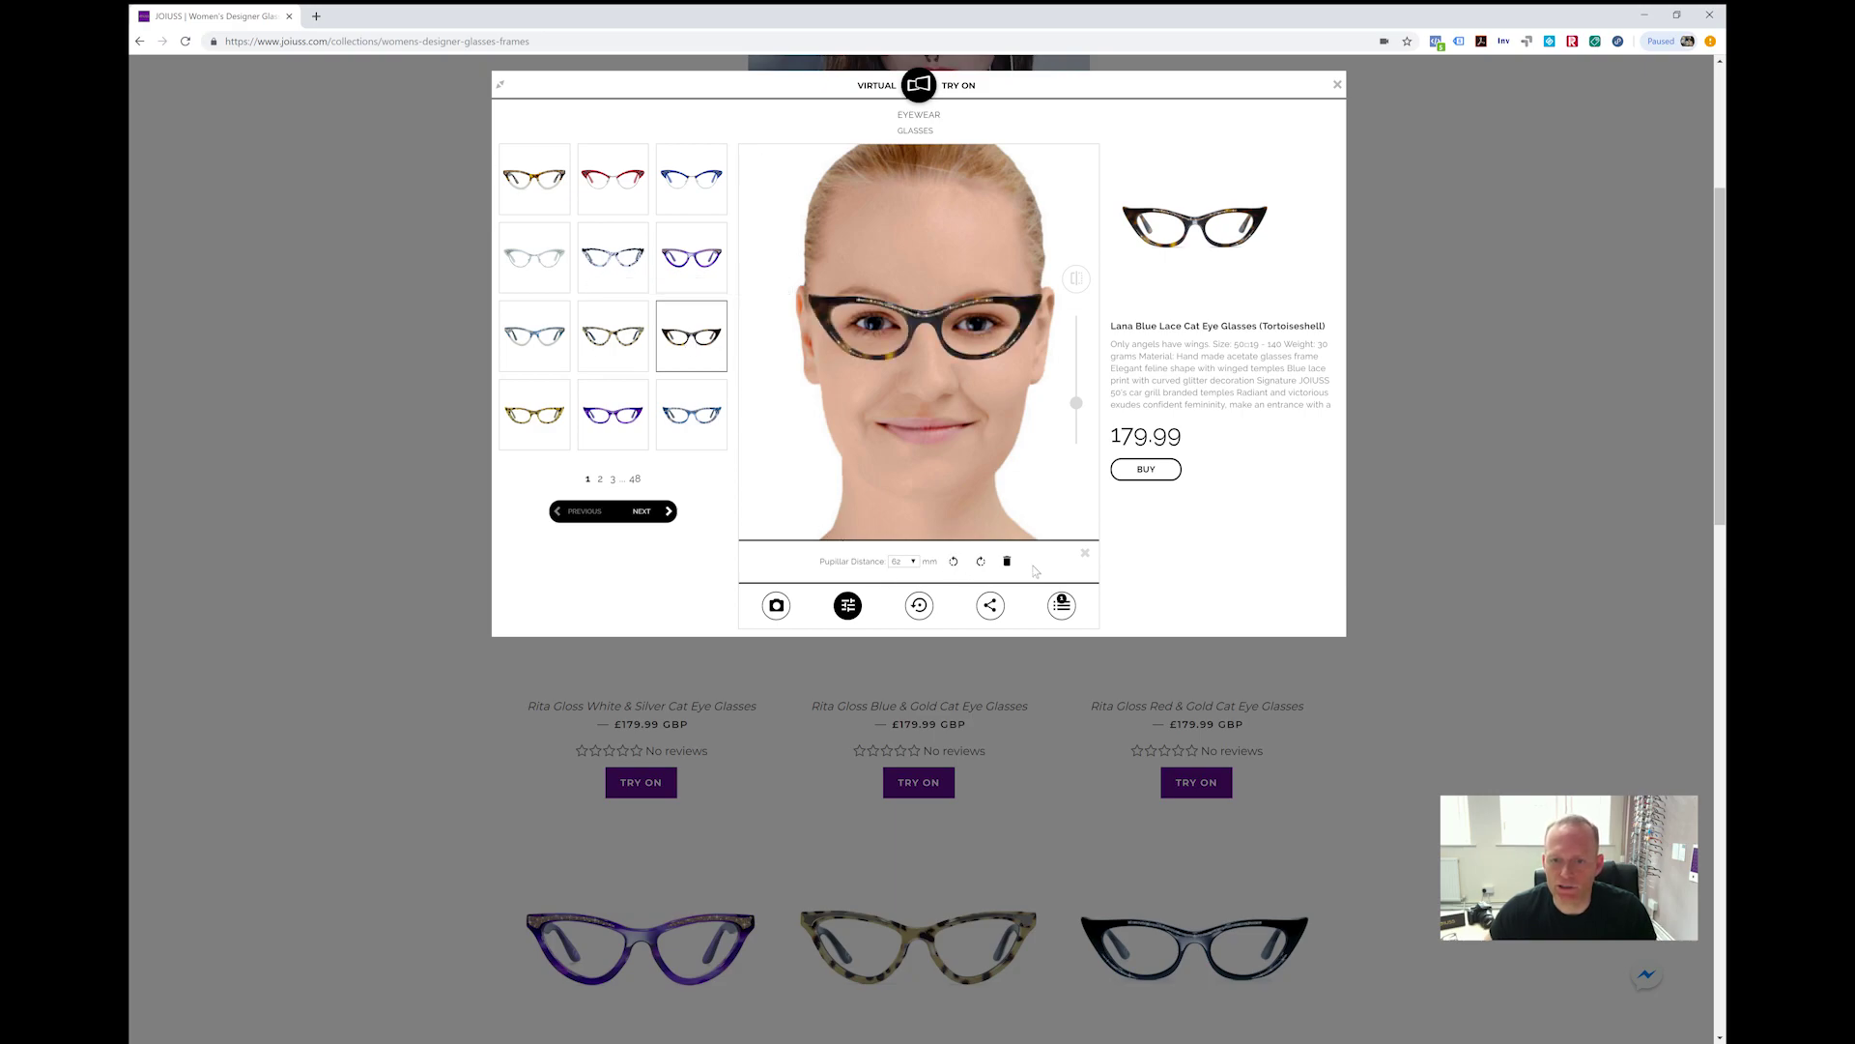
left_click(920, 608)
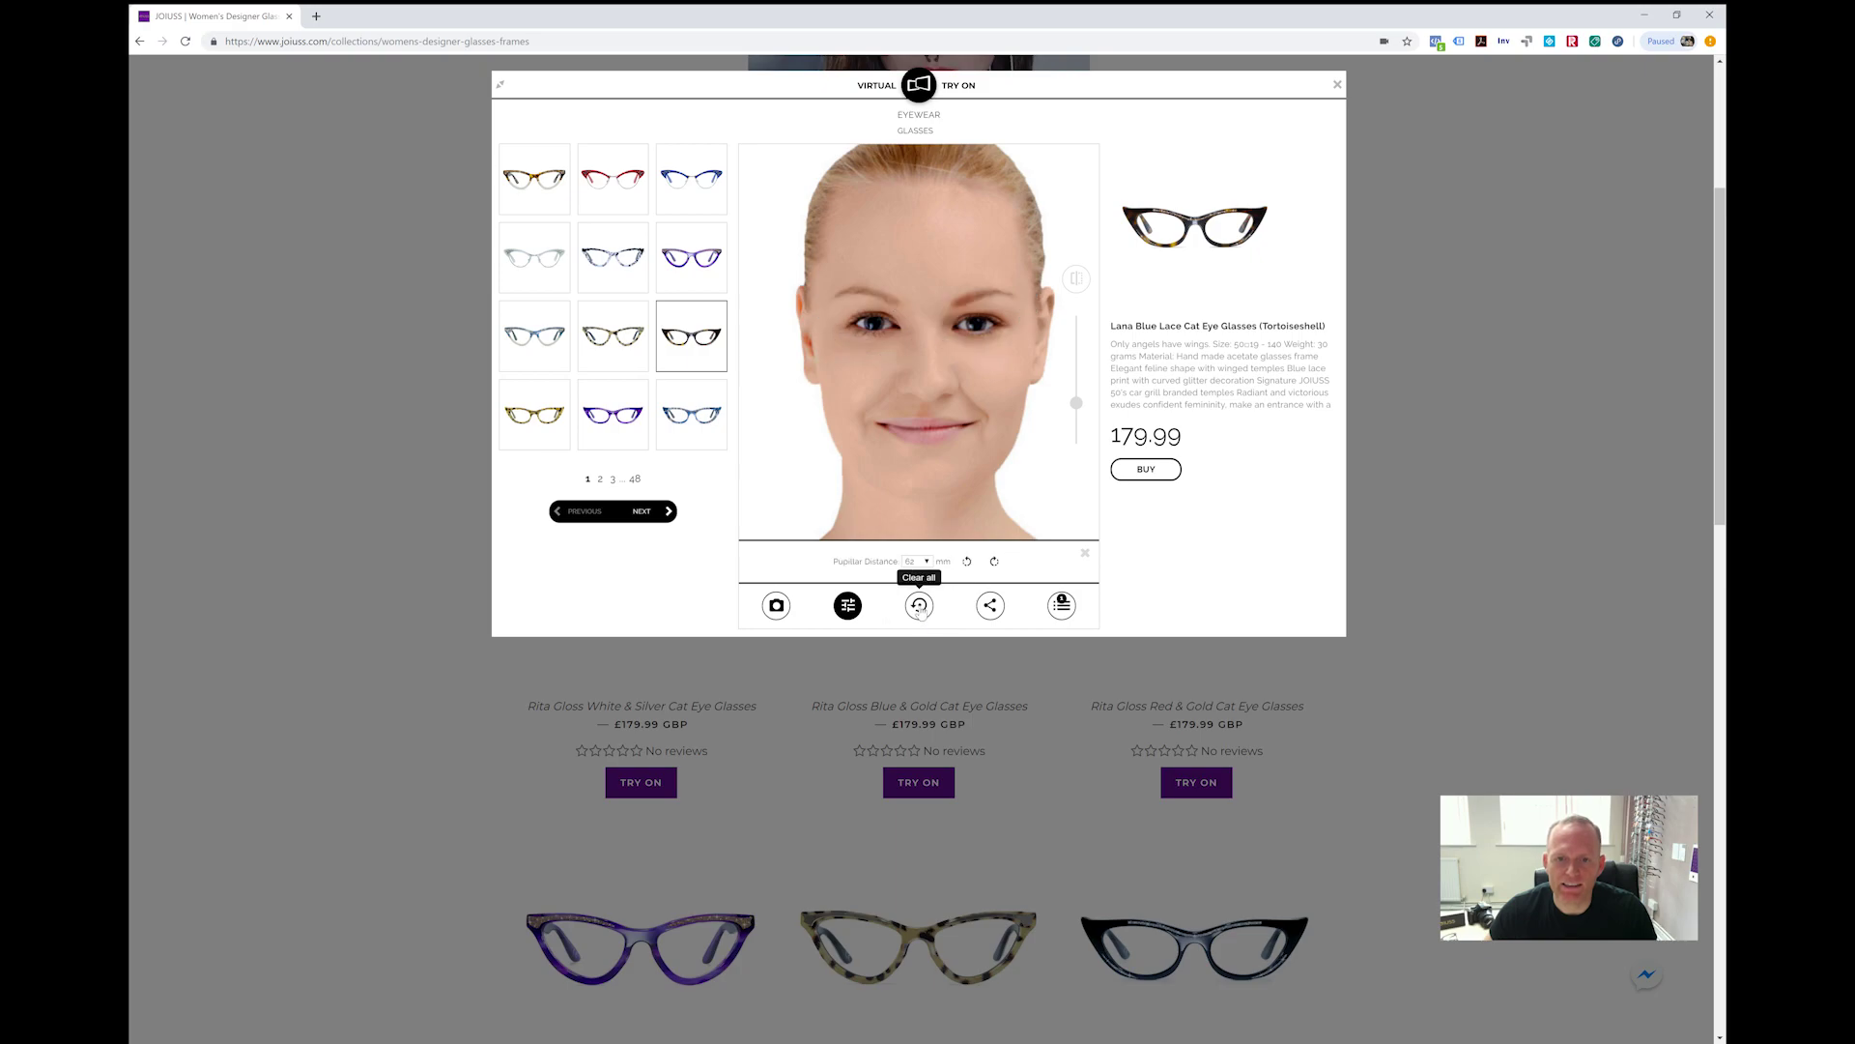
left_click(683, 259)
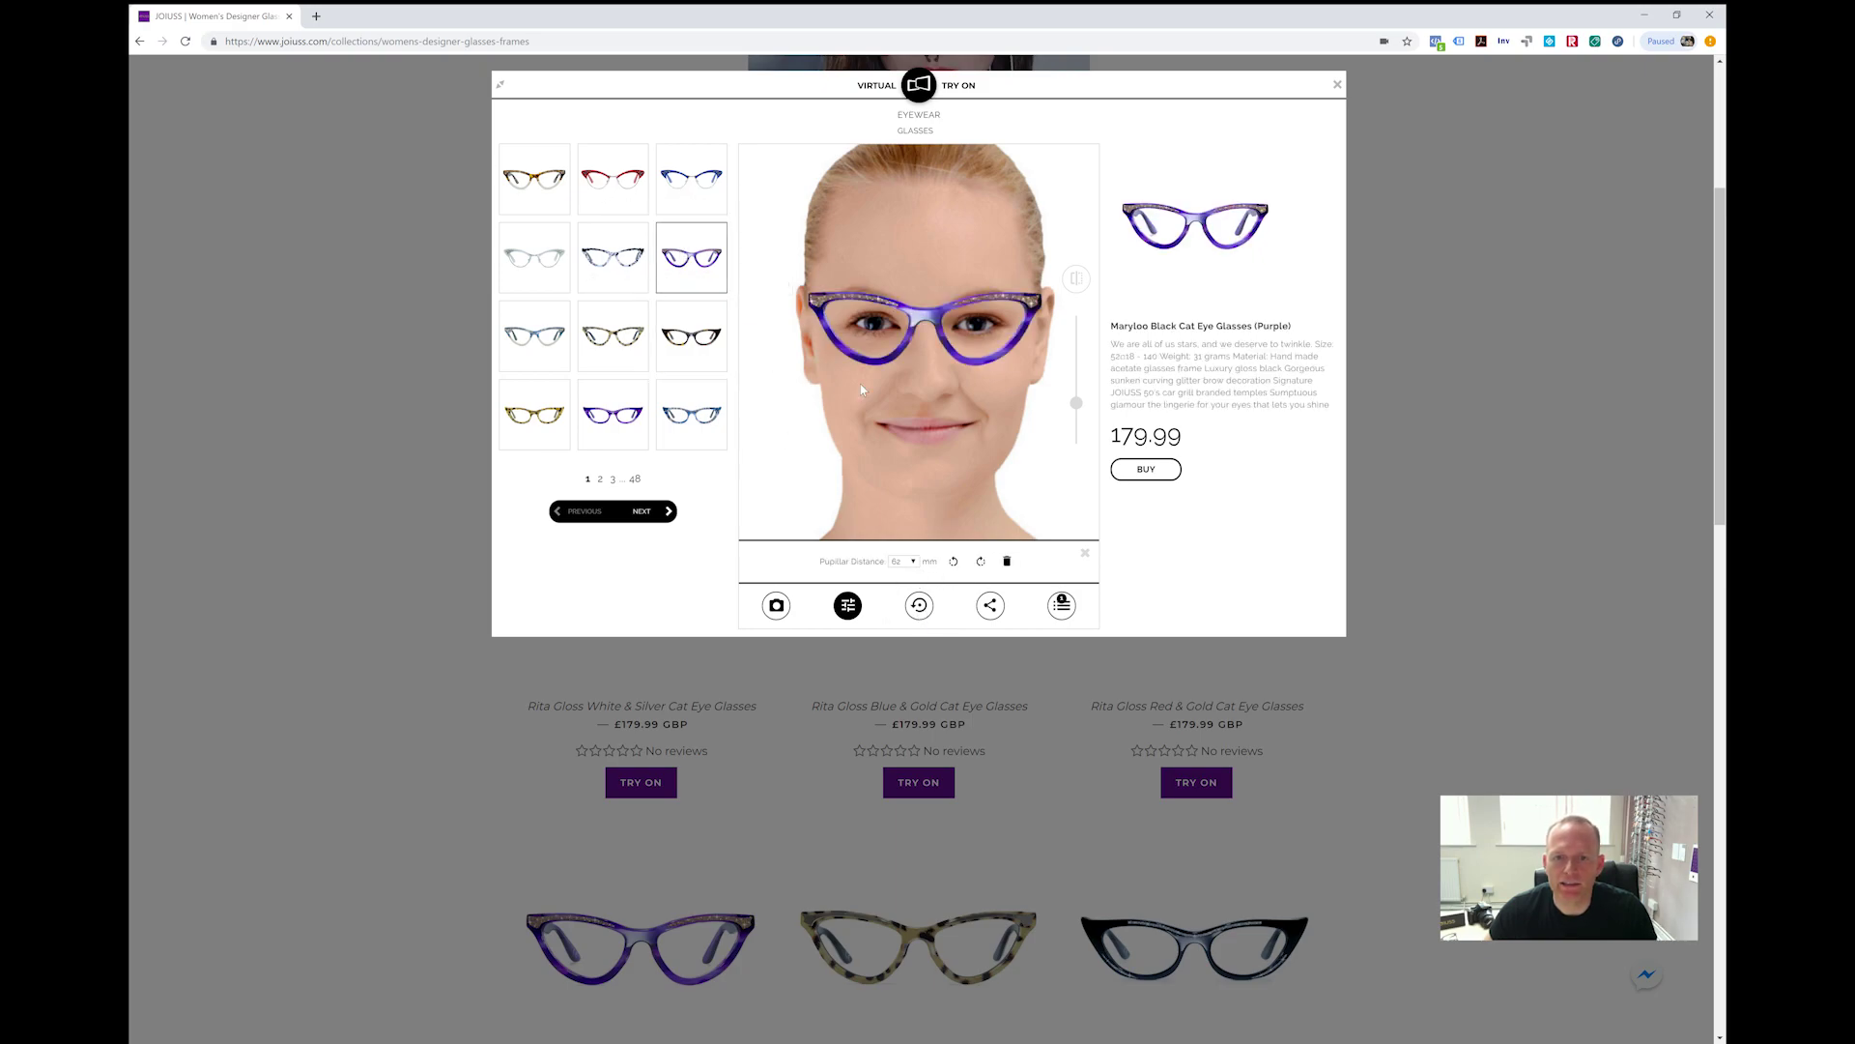
left_click(552, 355)
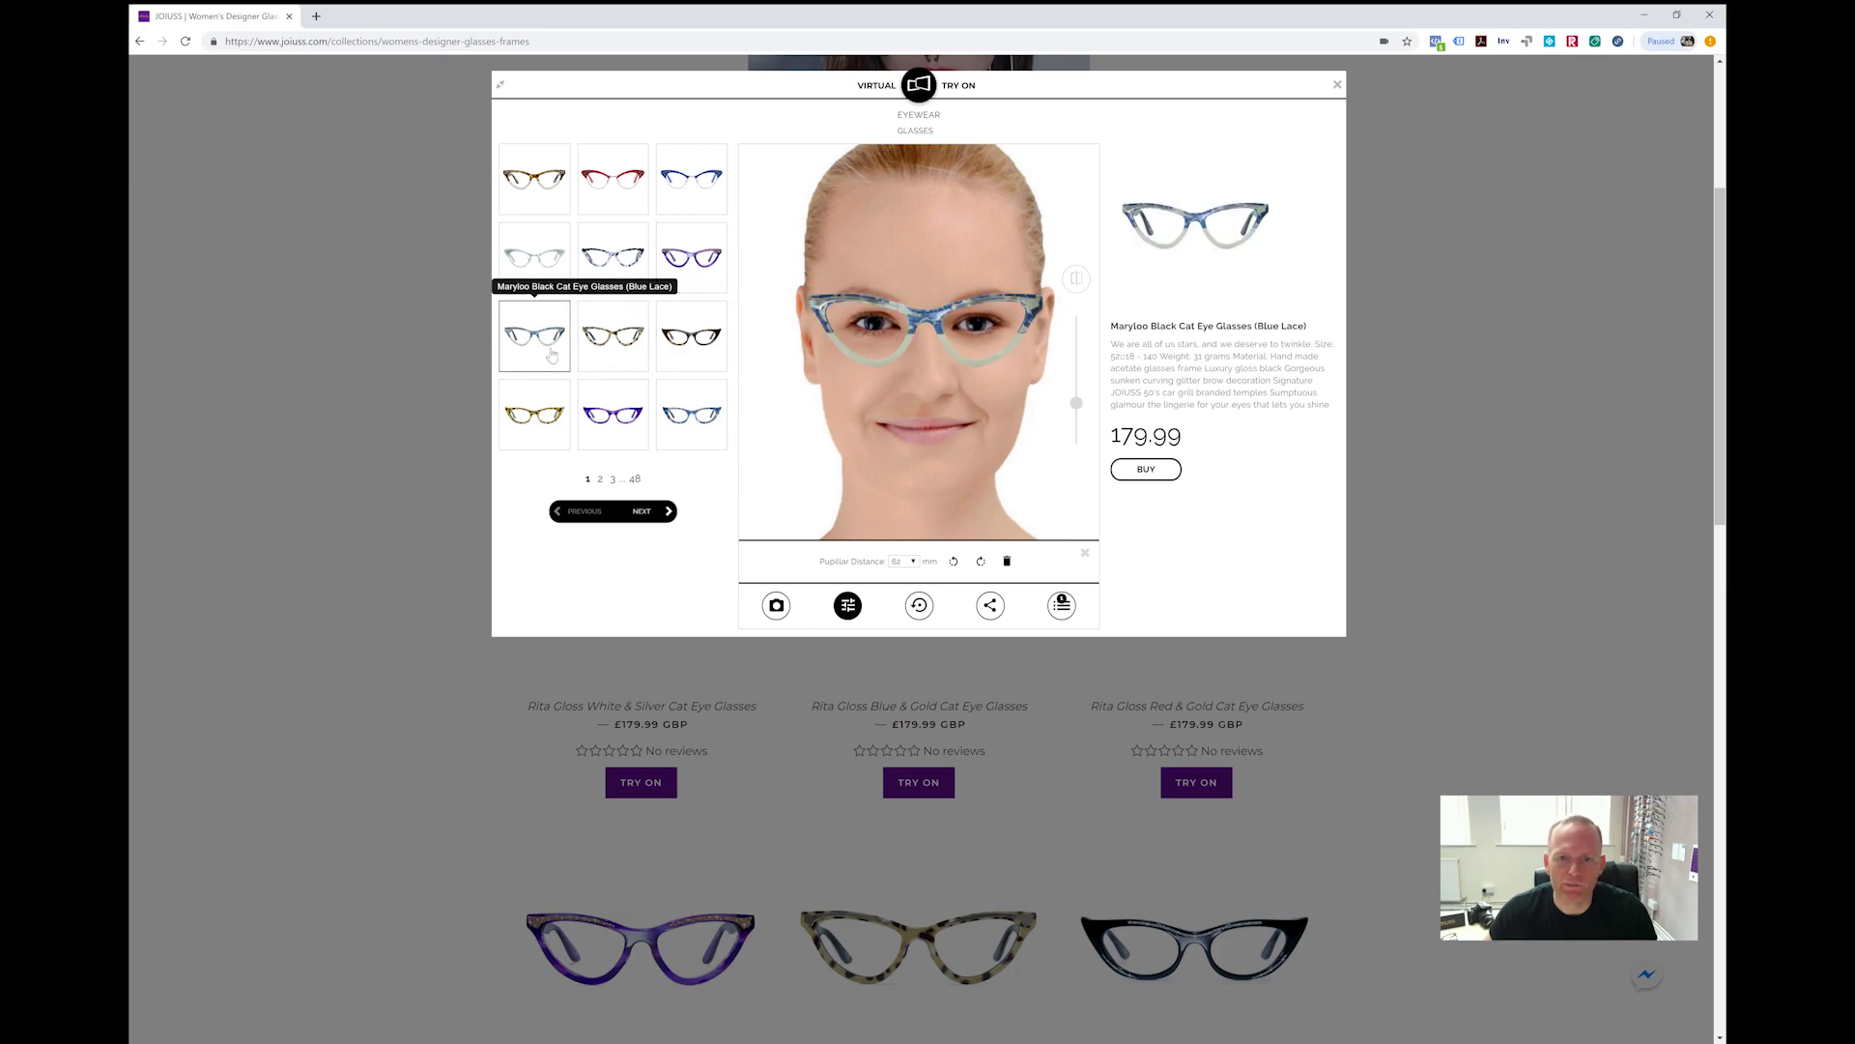
left_click(659, 514)
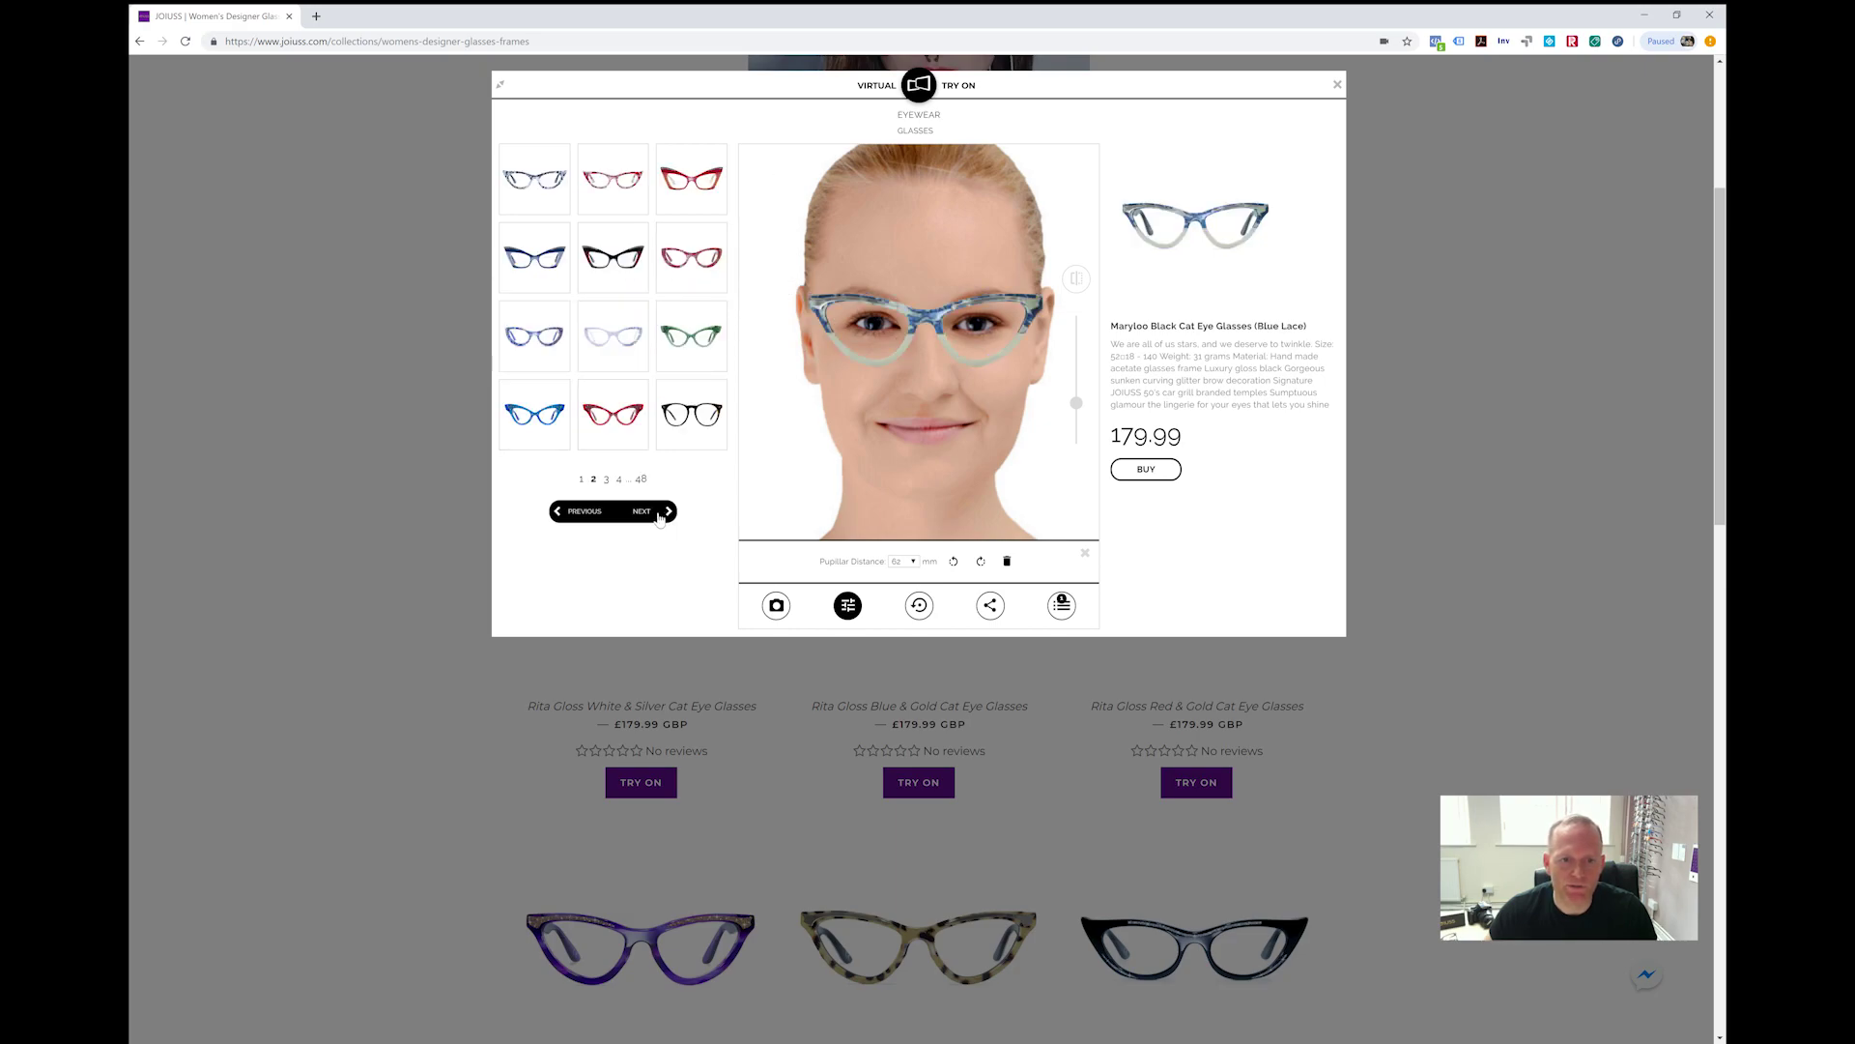
left_click(696, 343)
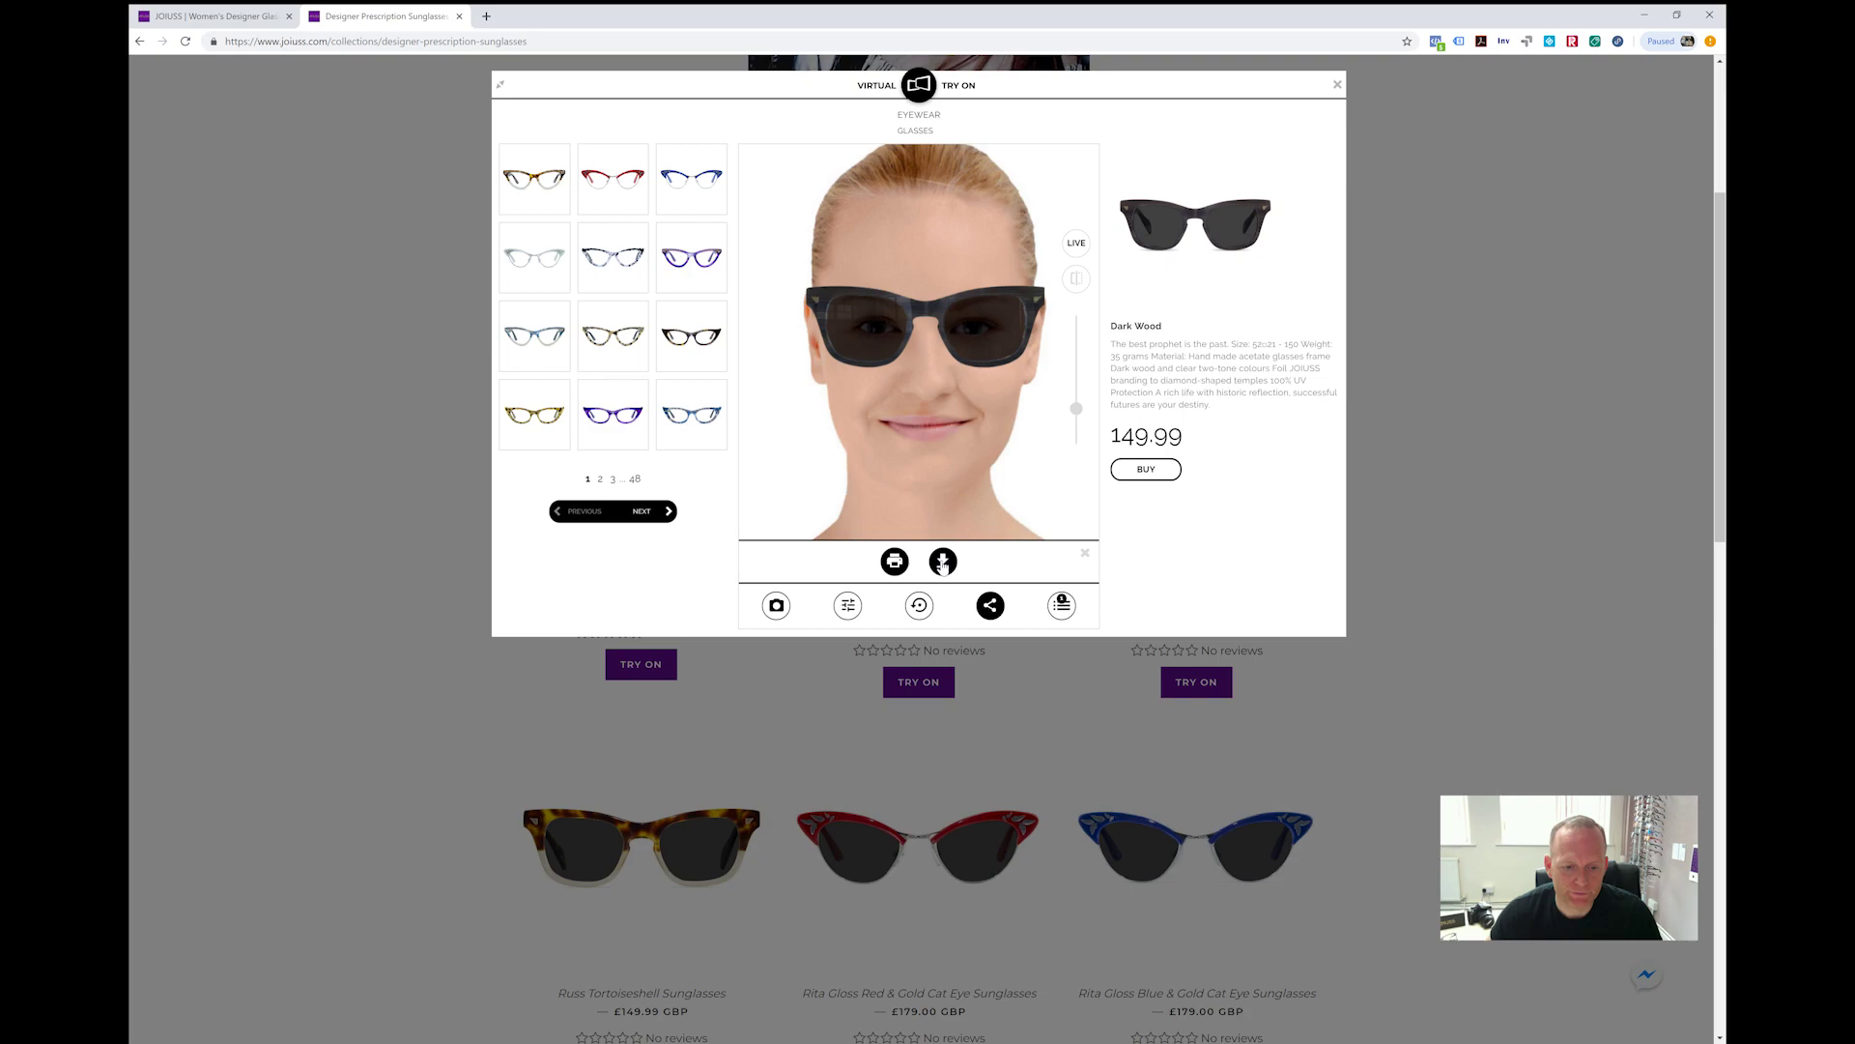
Download the try-on picture as a PNG and open it
left_click(942, 564)
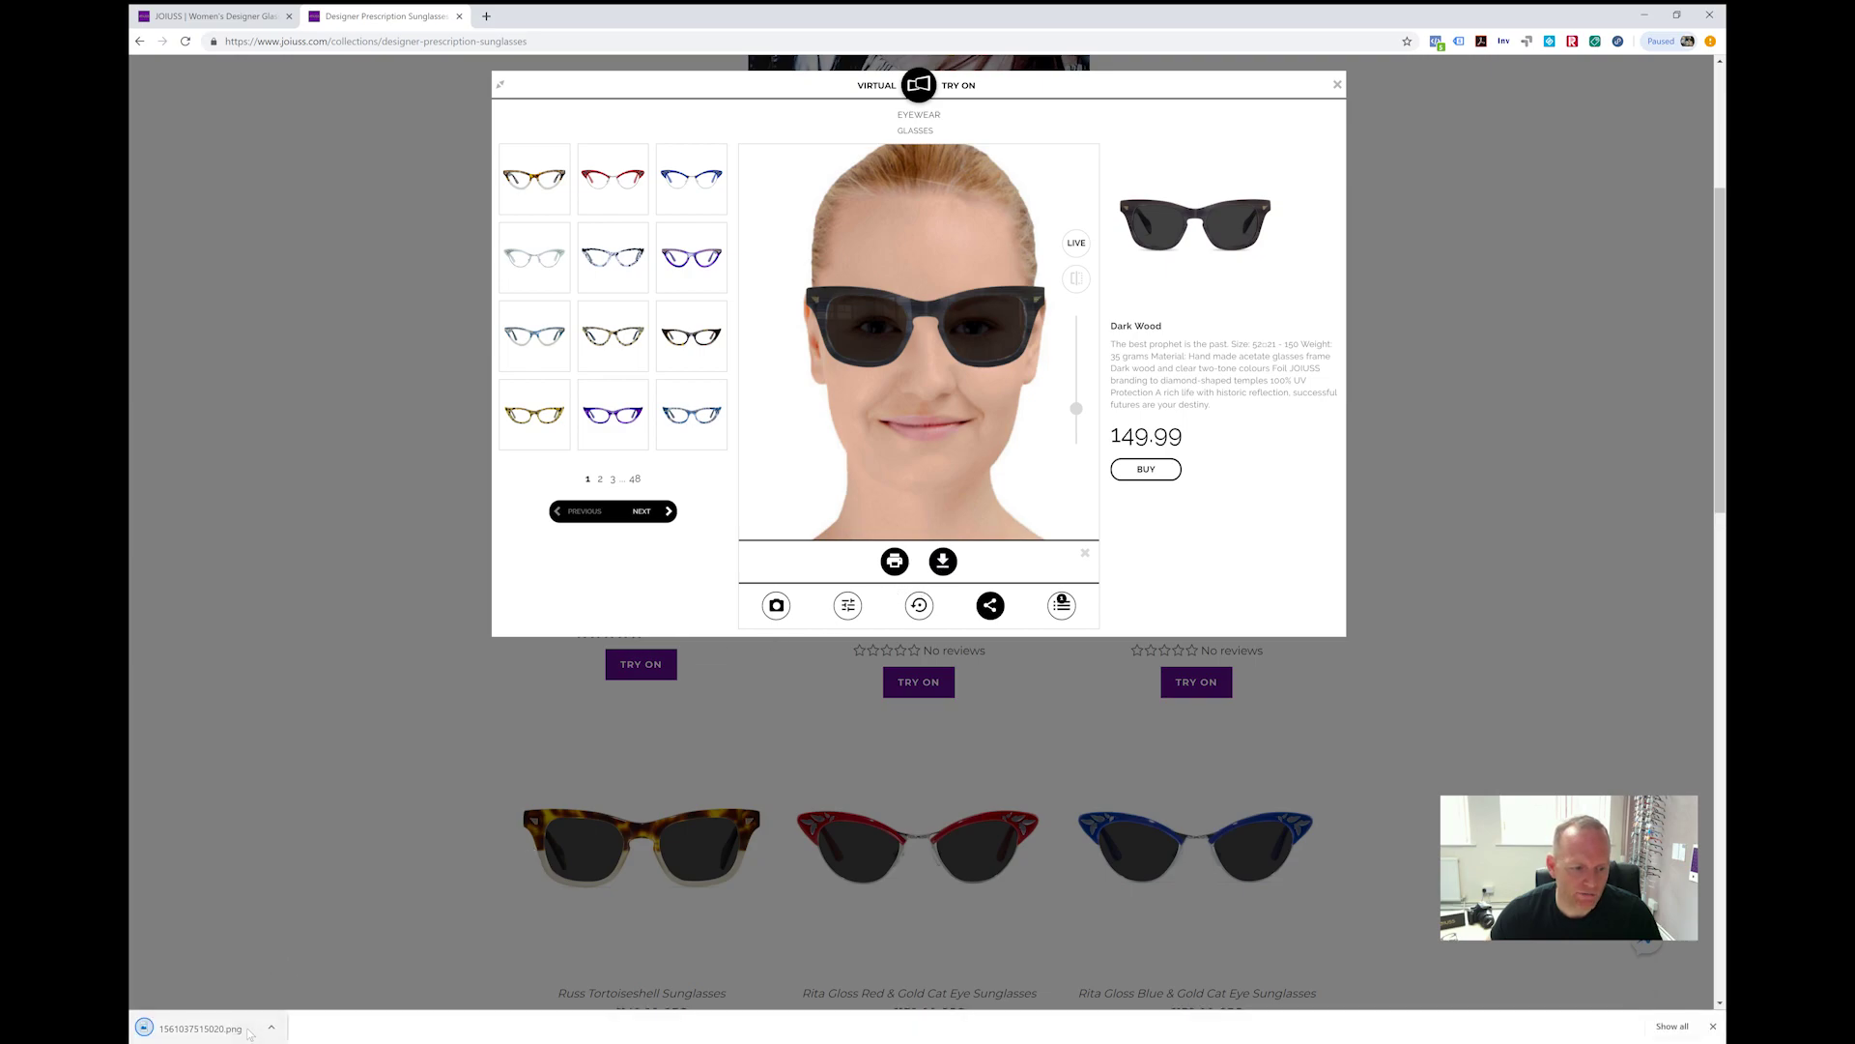
left_click(208, 1028)
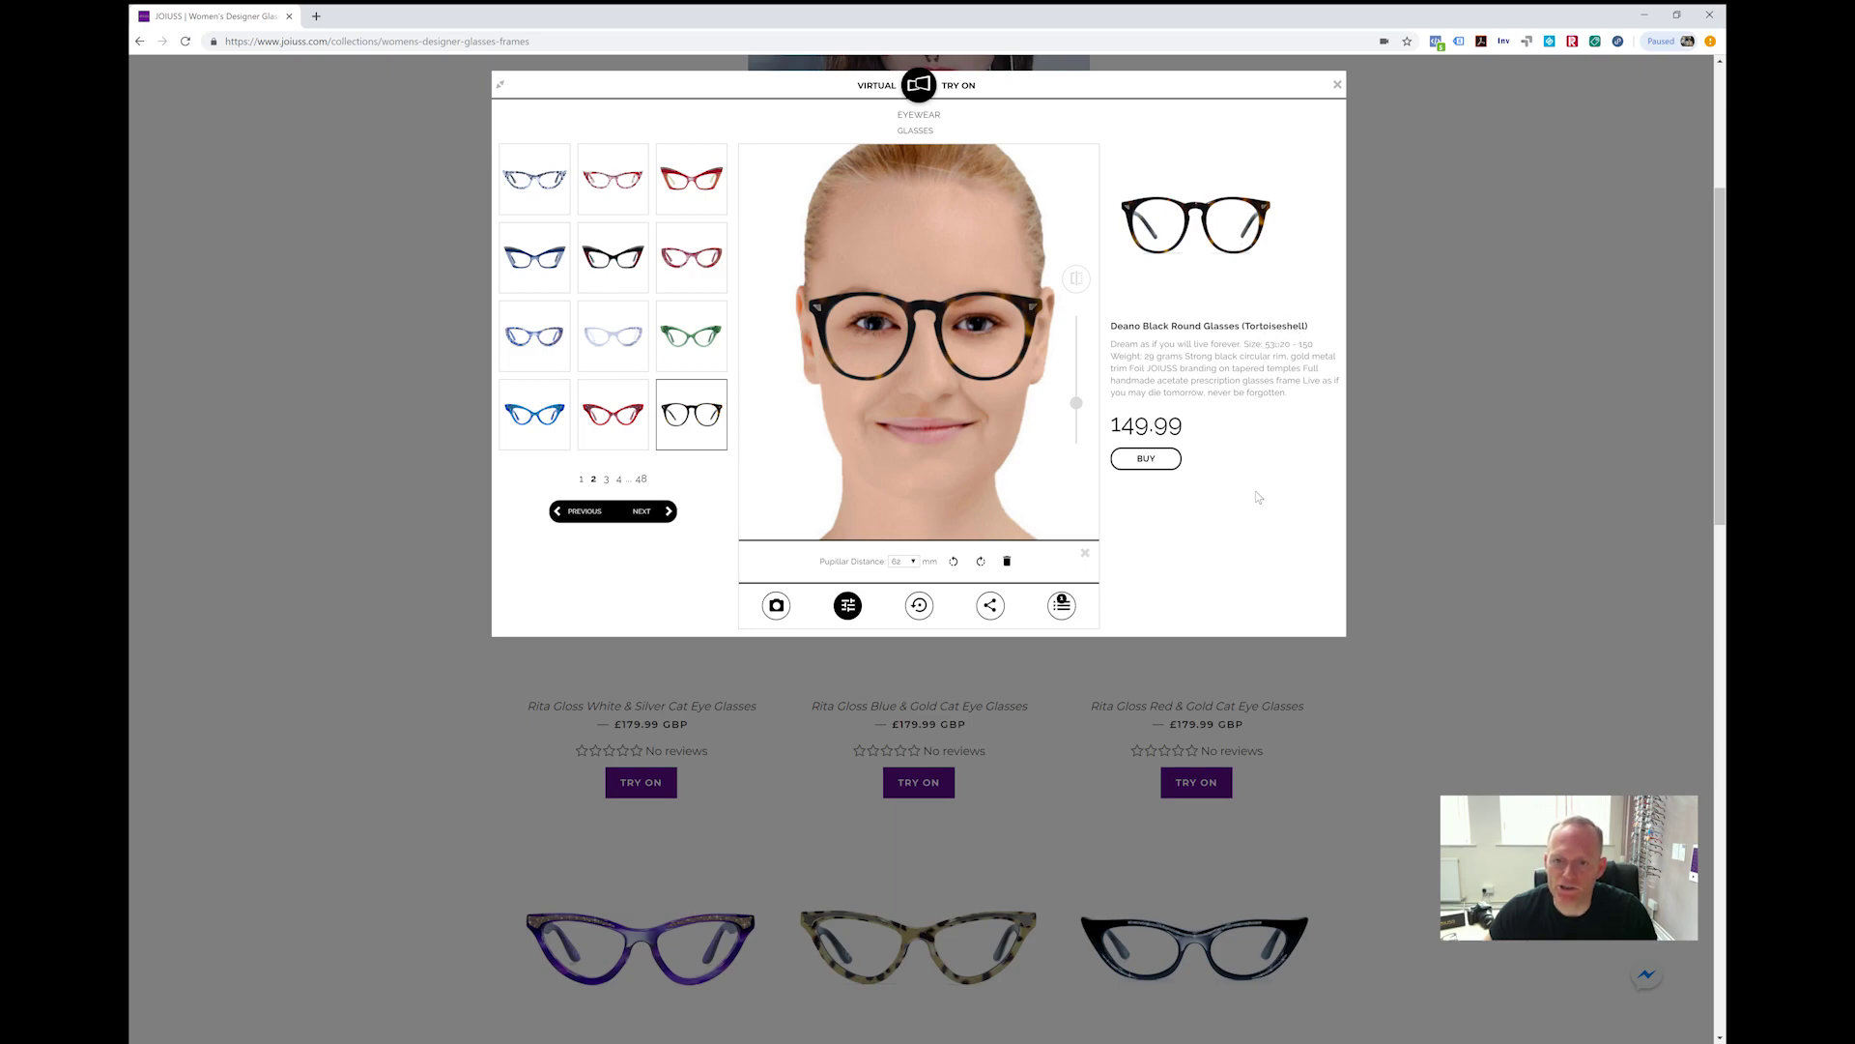
Open the Deano product page, view the side photo, compare Grey Wood, then choose Dark Wood Effect
left_click(1147, 459)
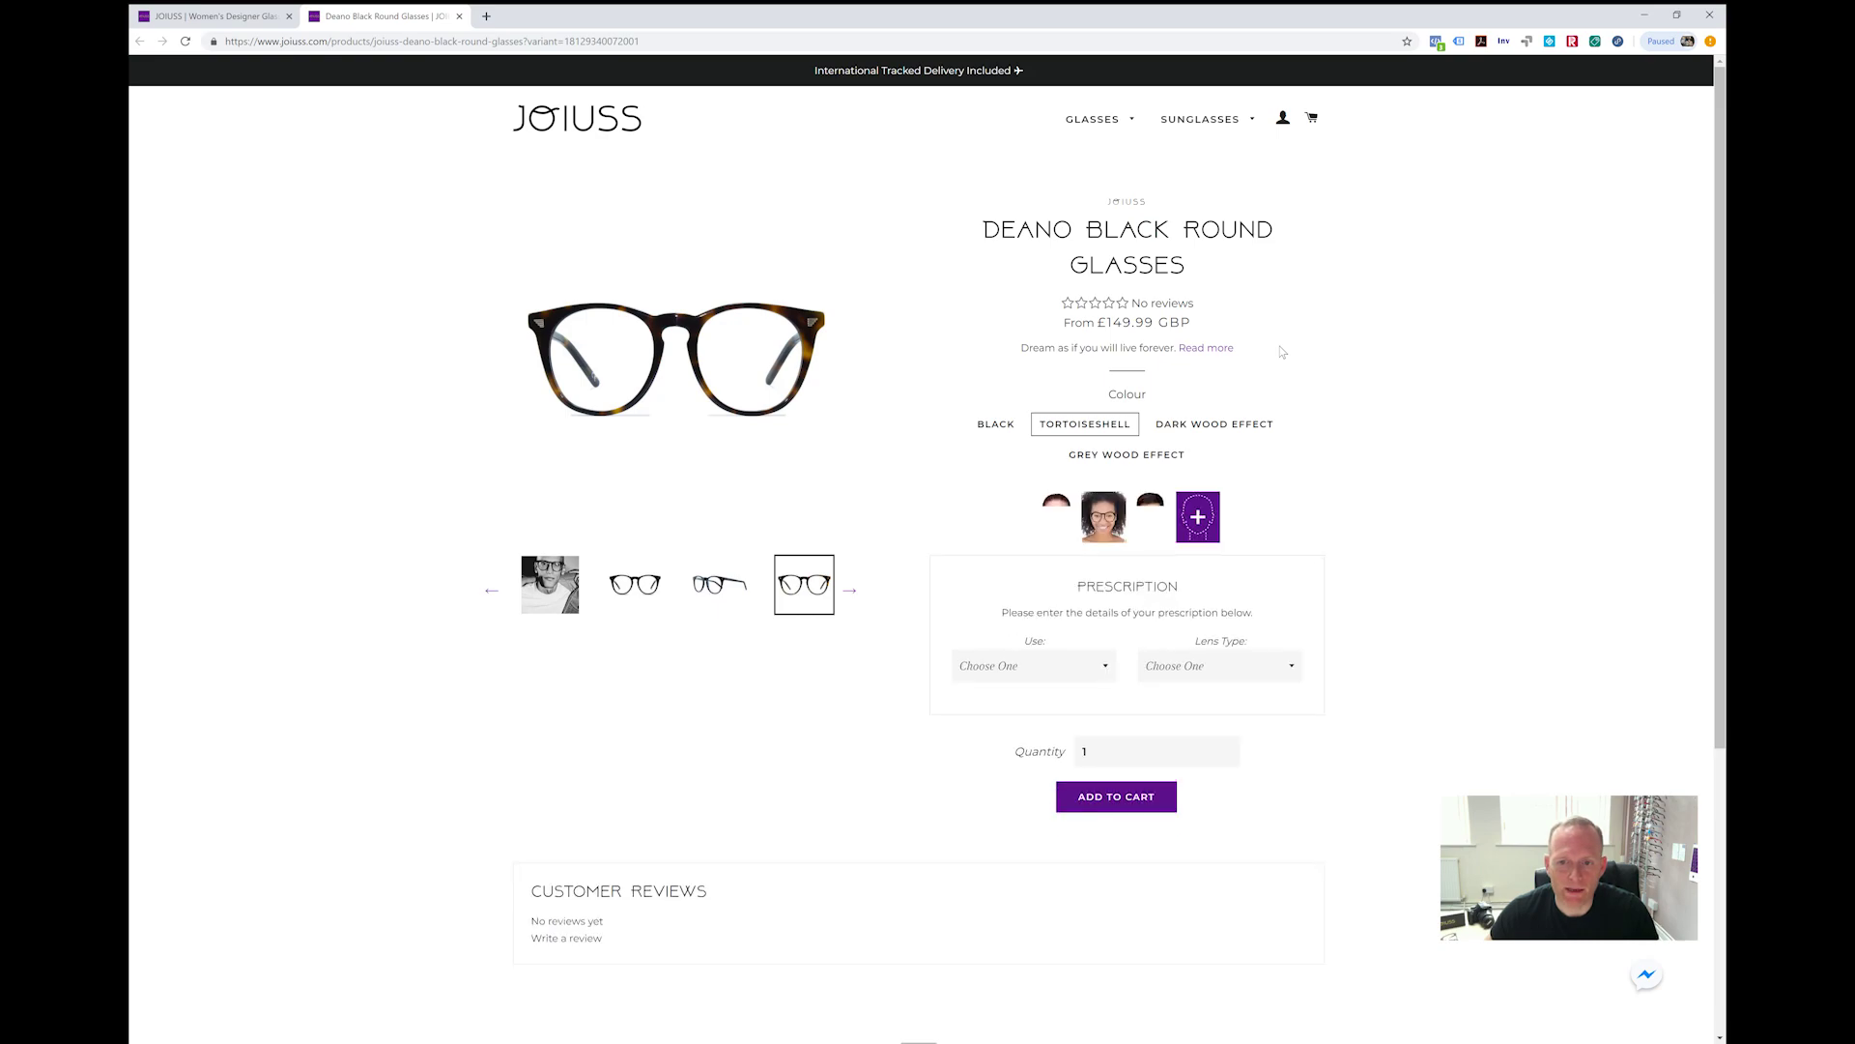
left_click(719, 592)
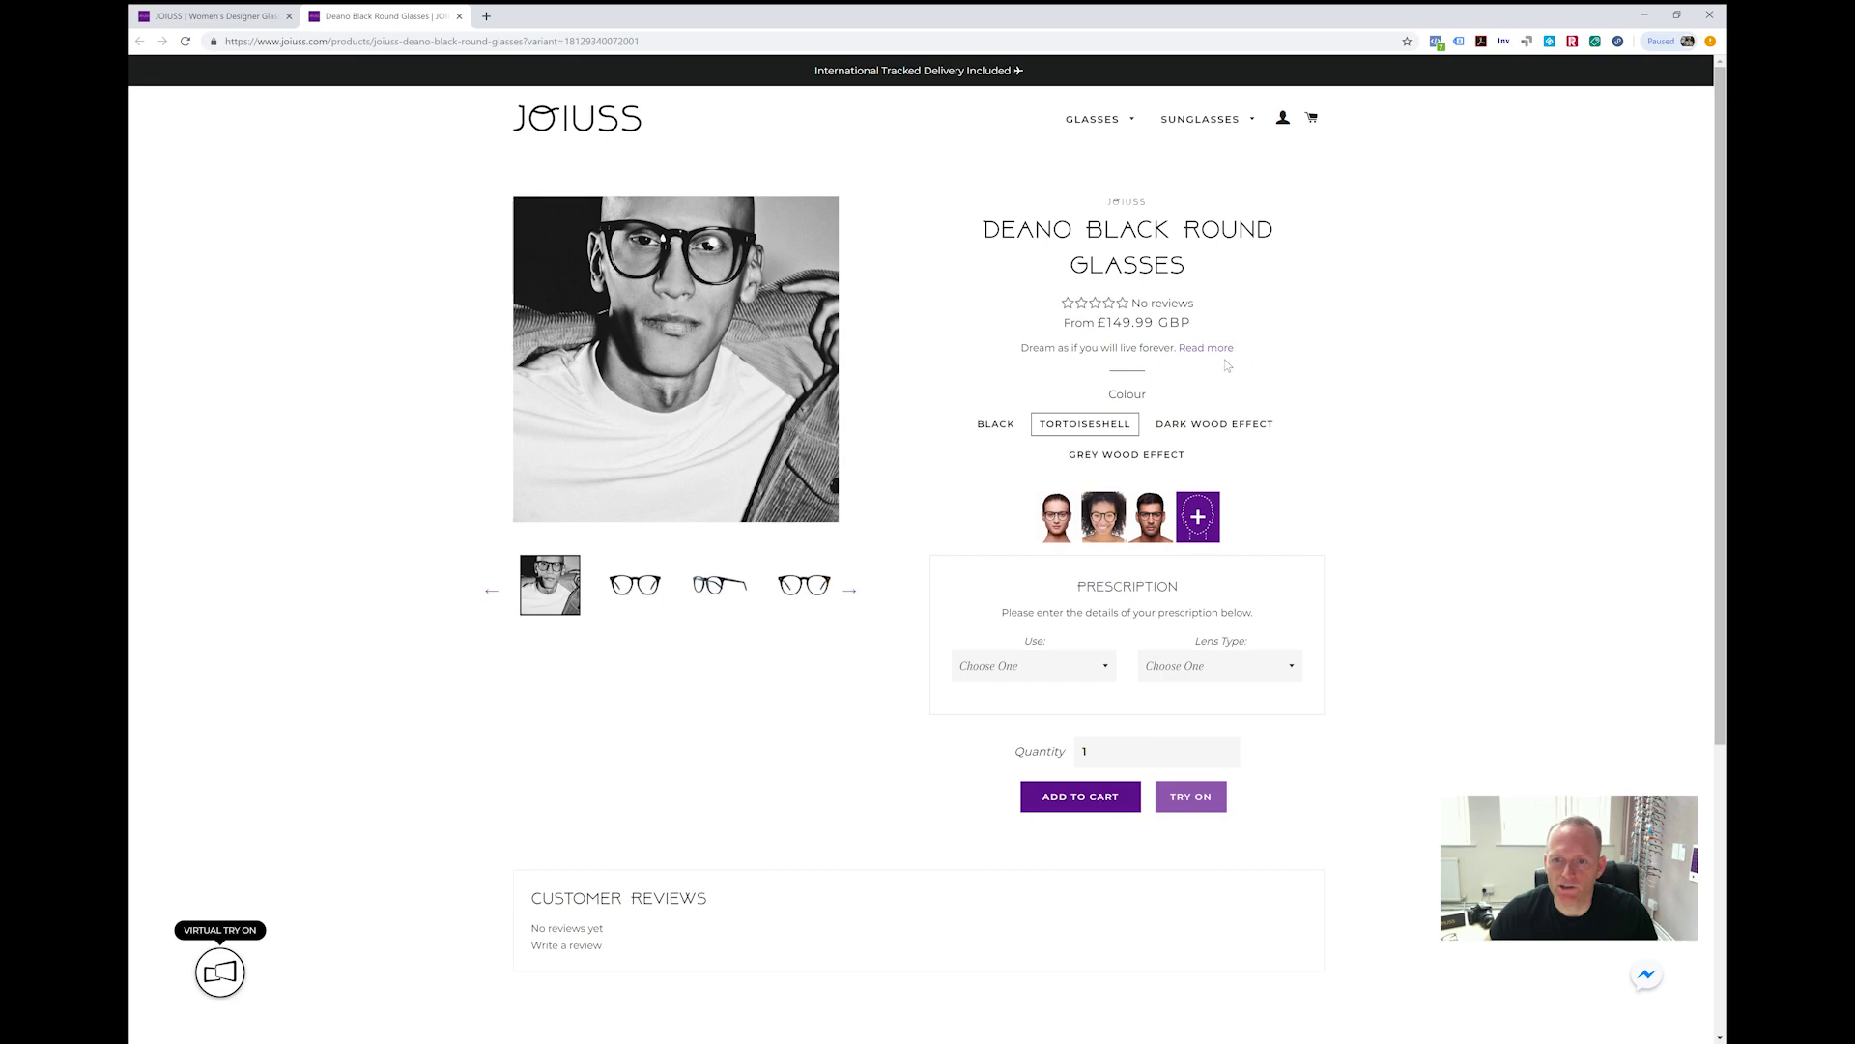
left_click(1223, 427)
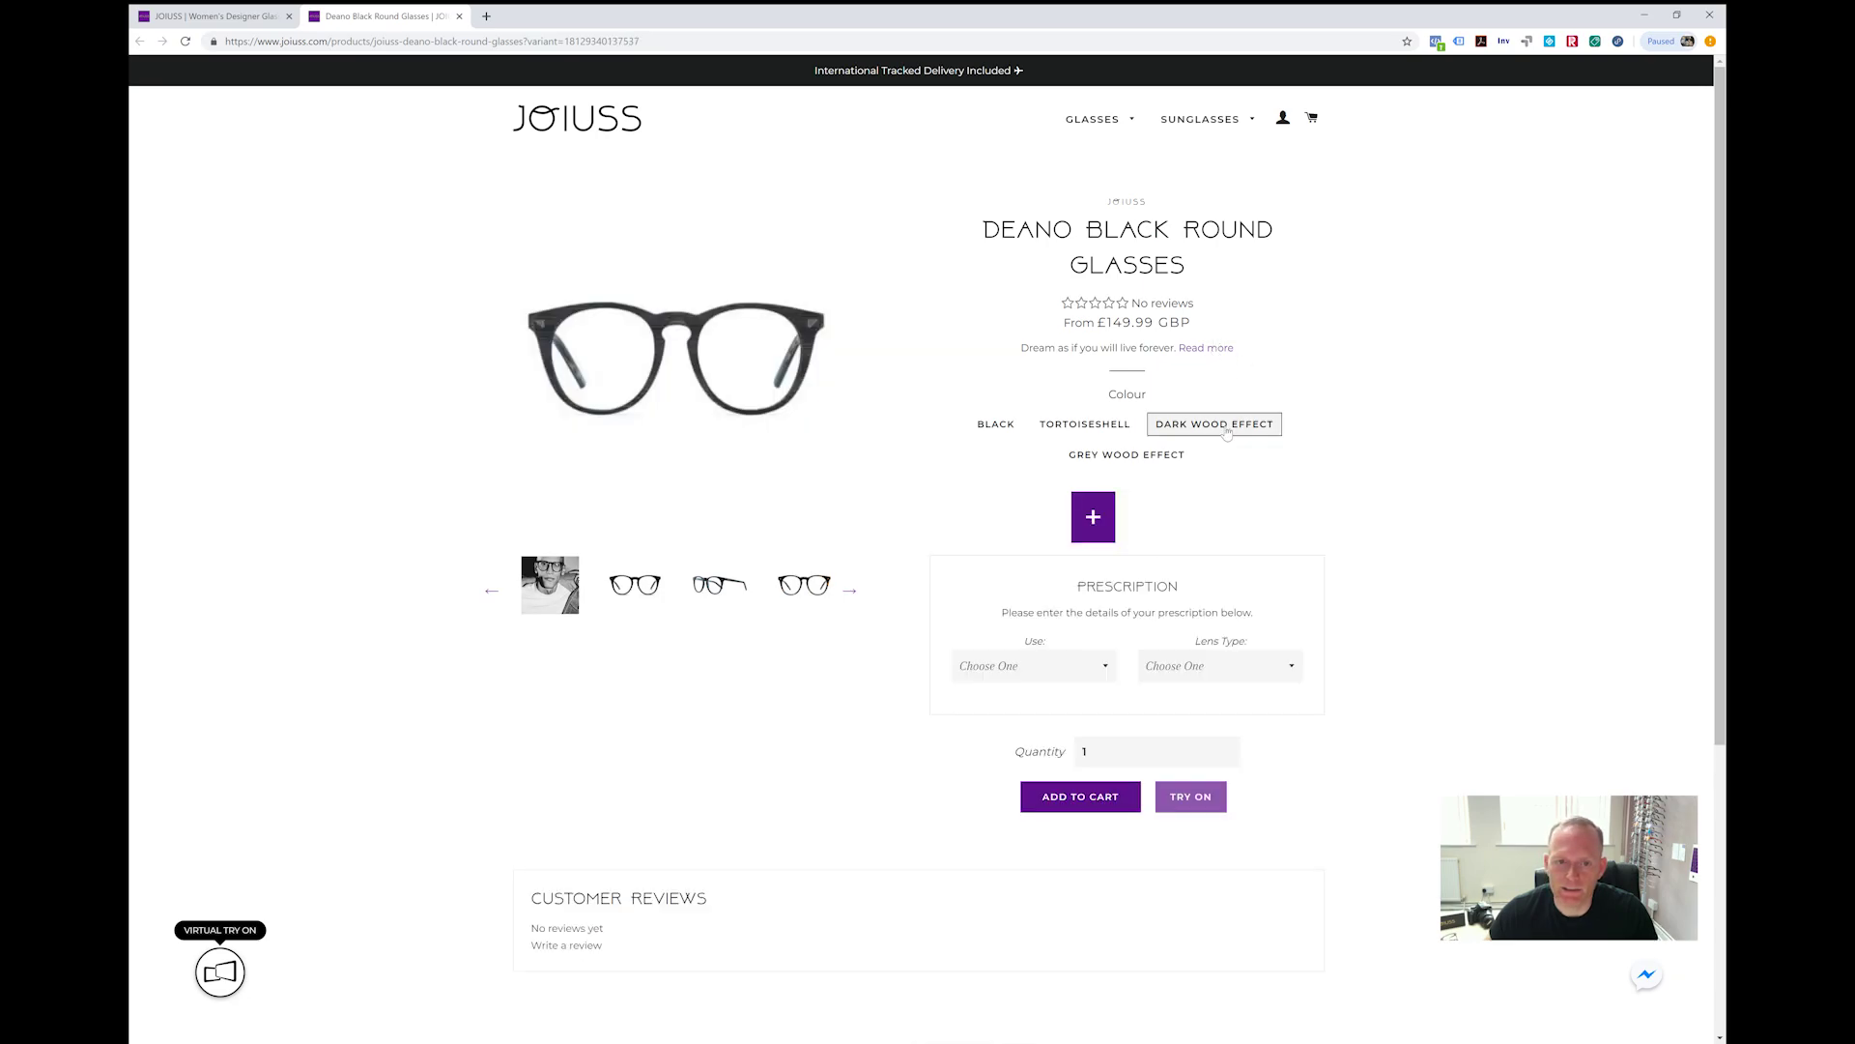
left_click(1149, 462)
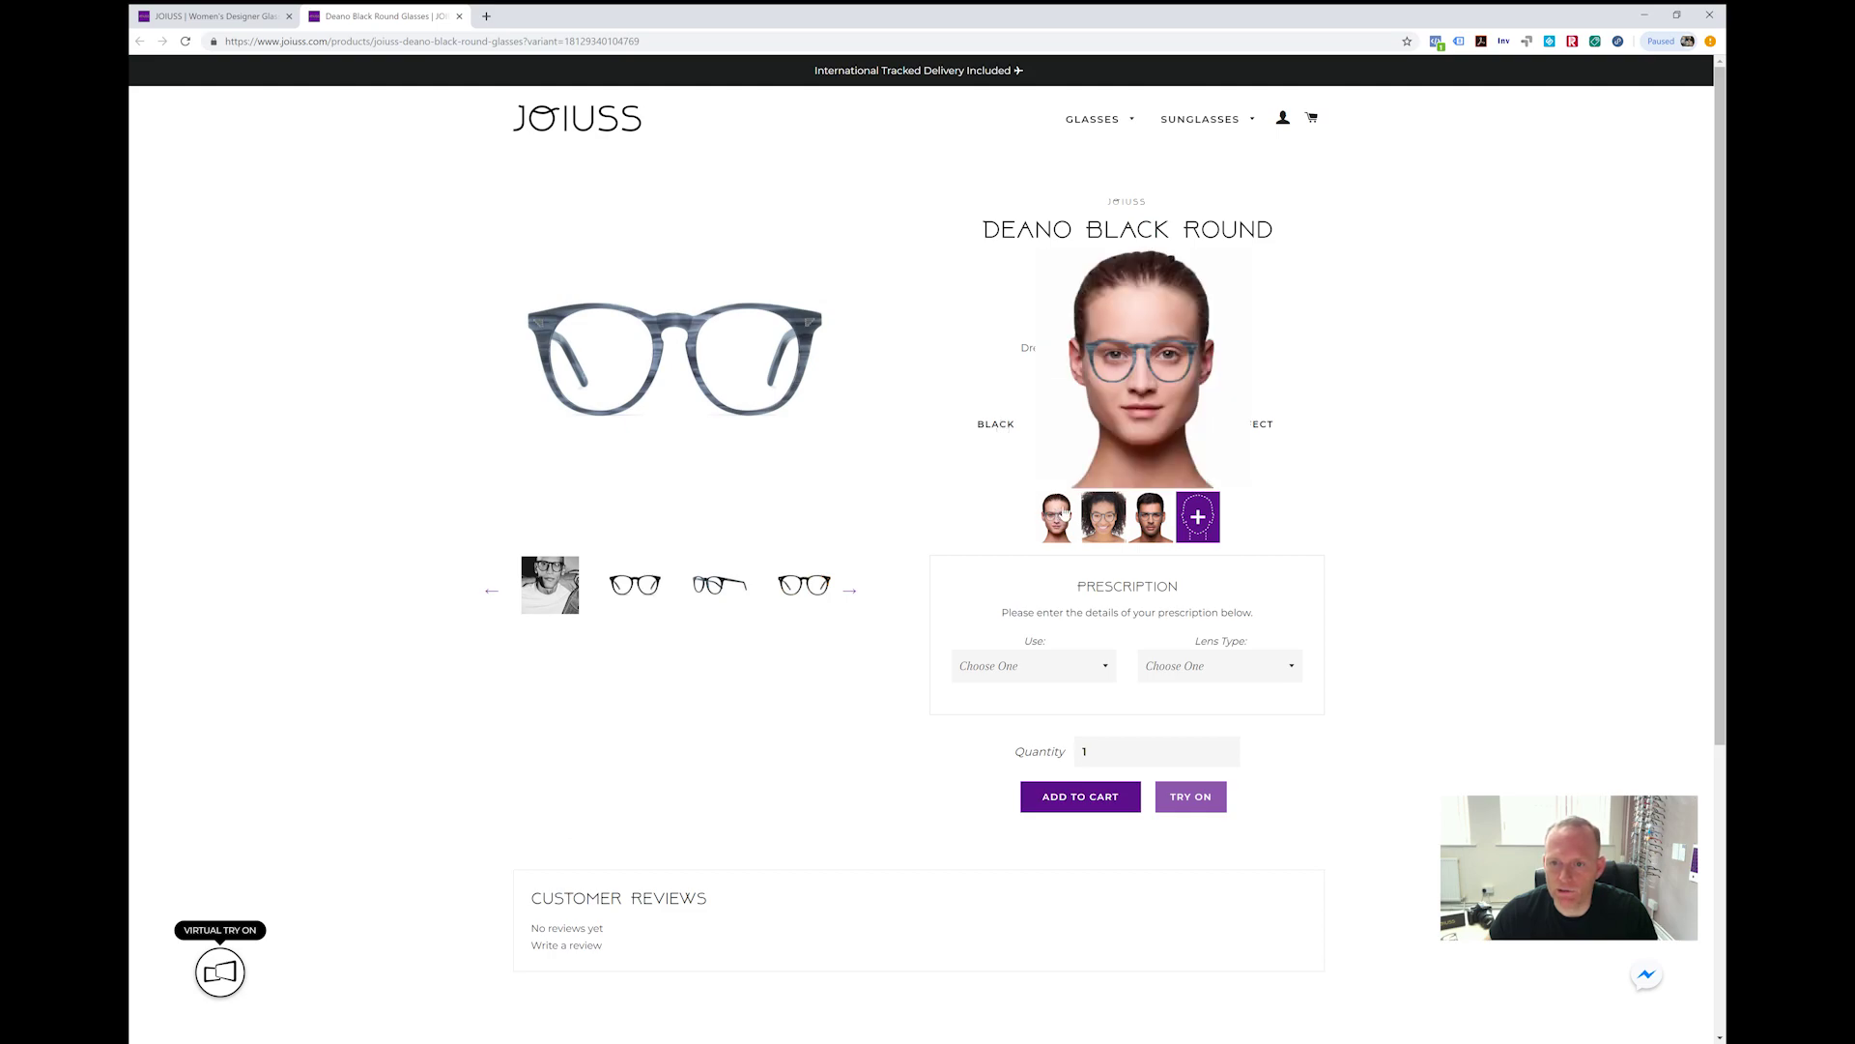
mouse_move(1149, 515)
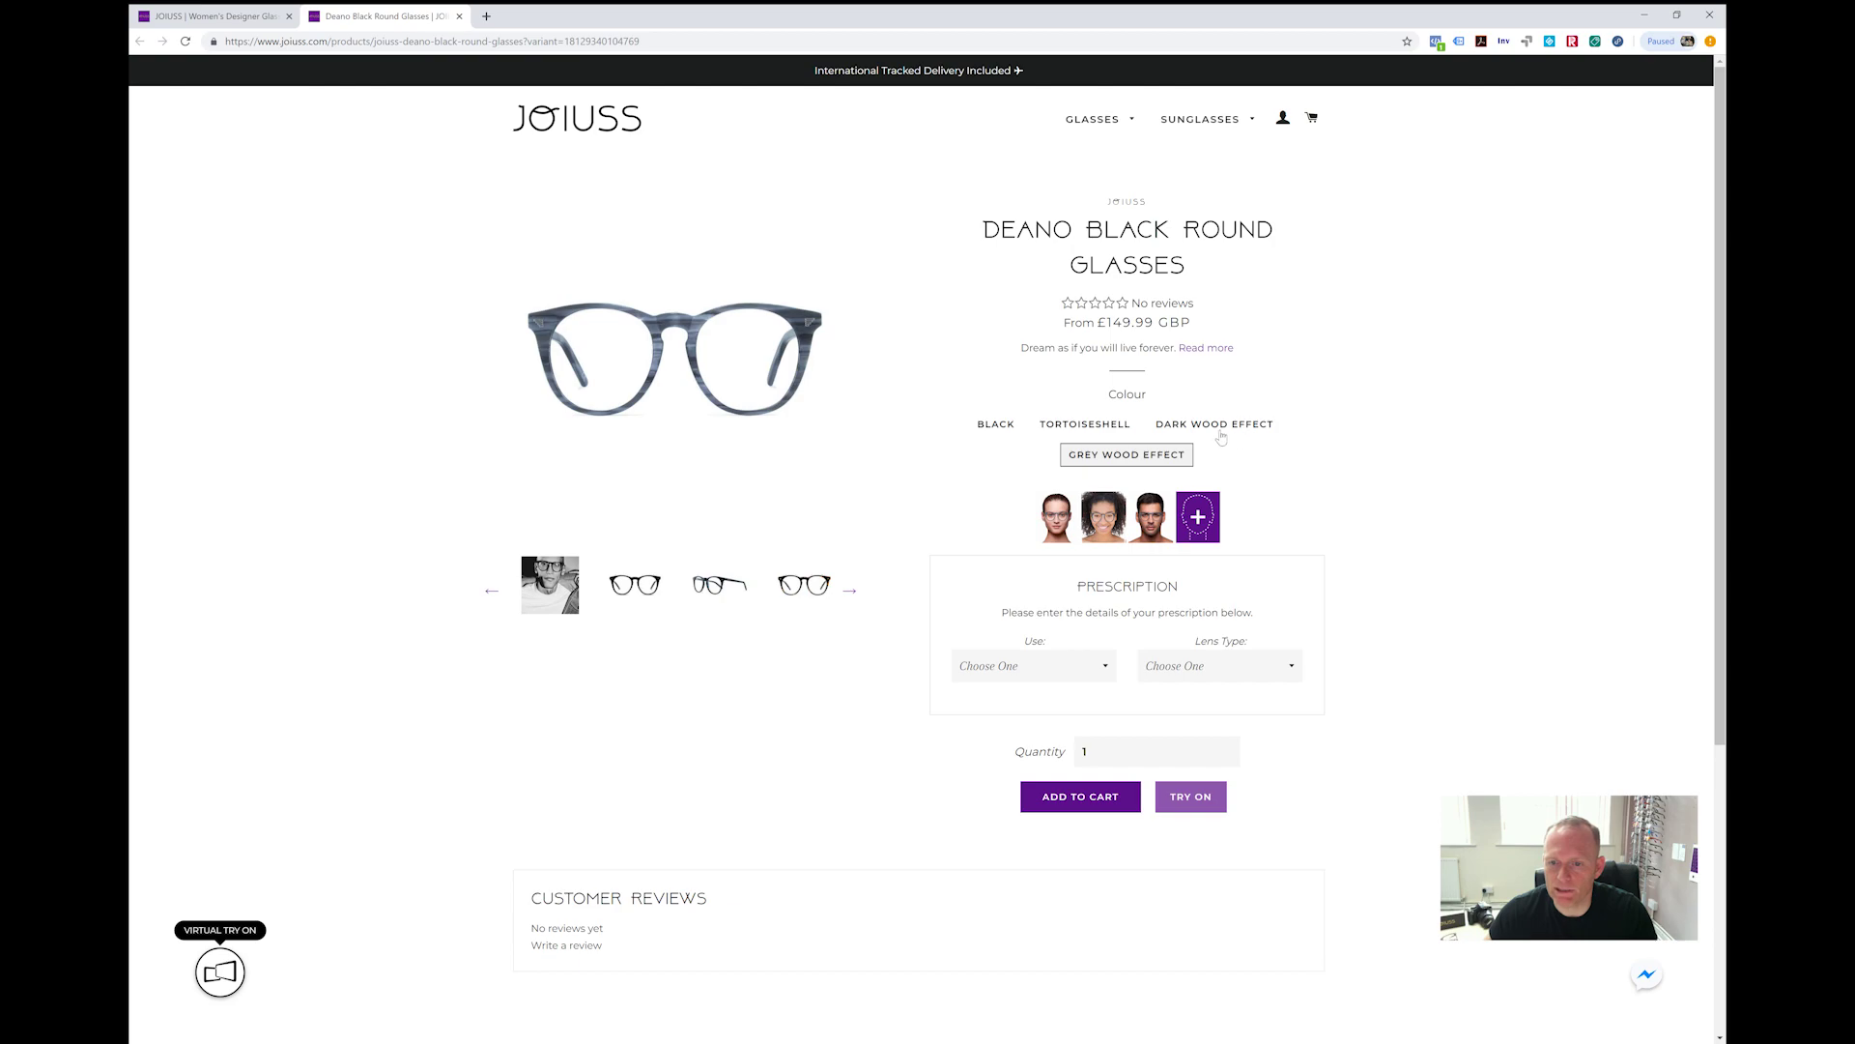
left_click(1221, 427)
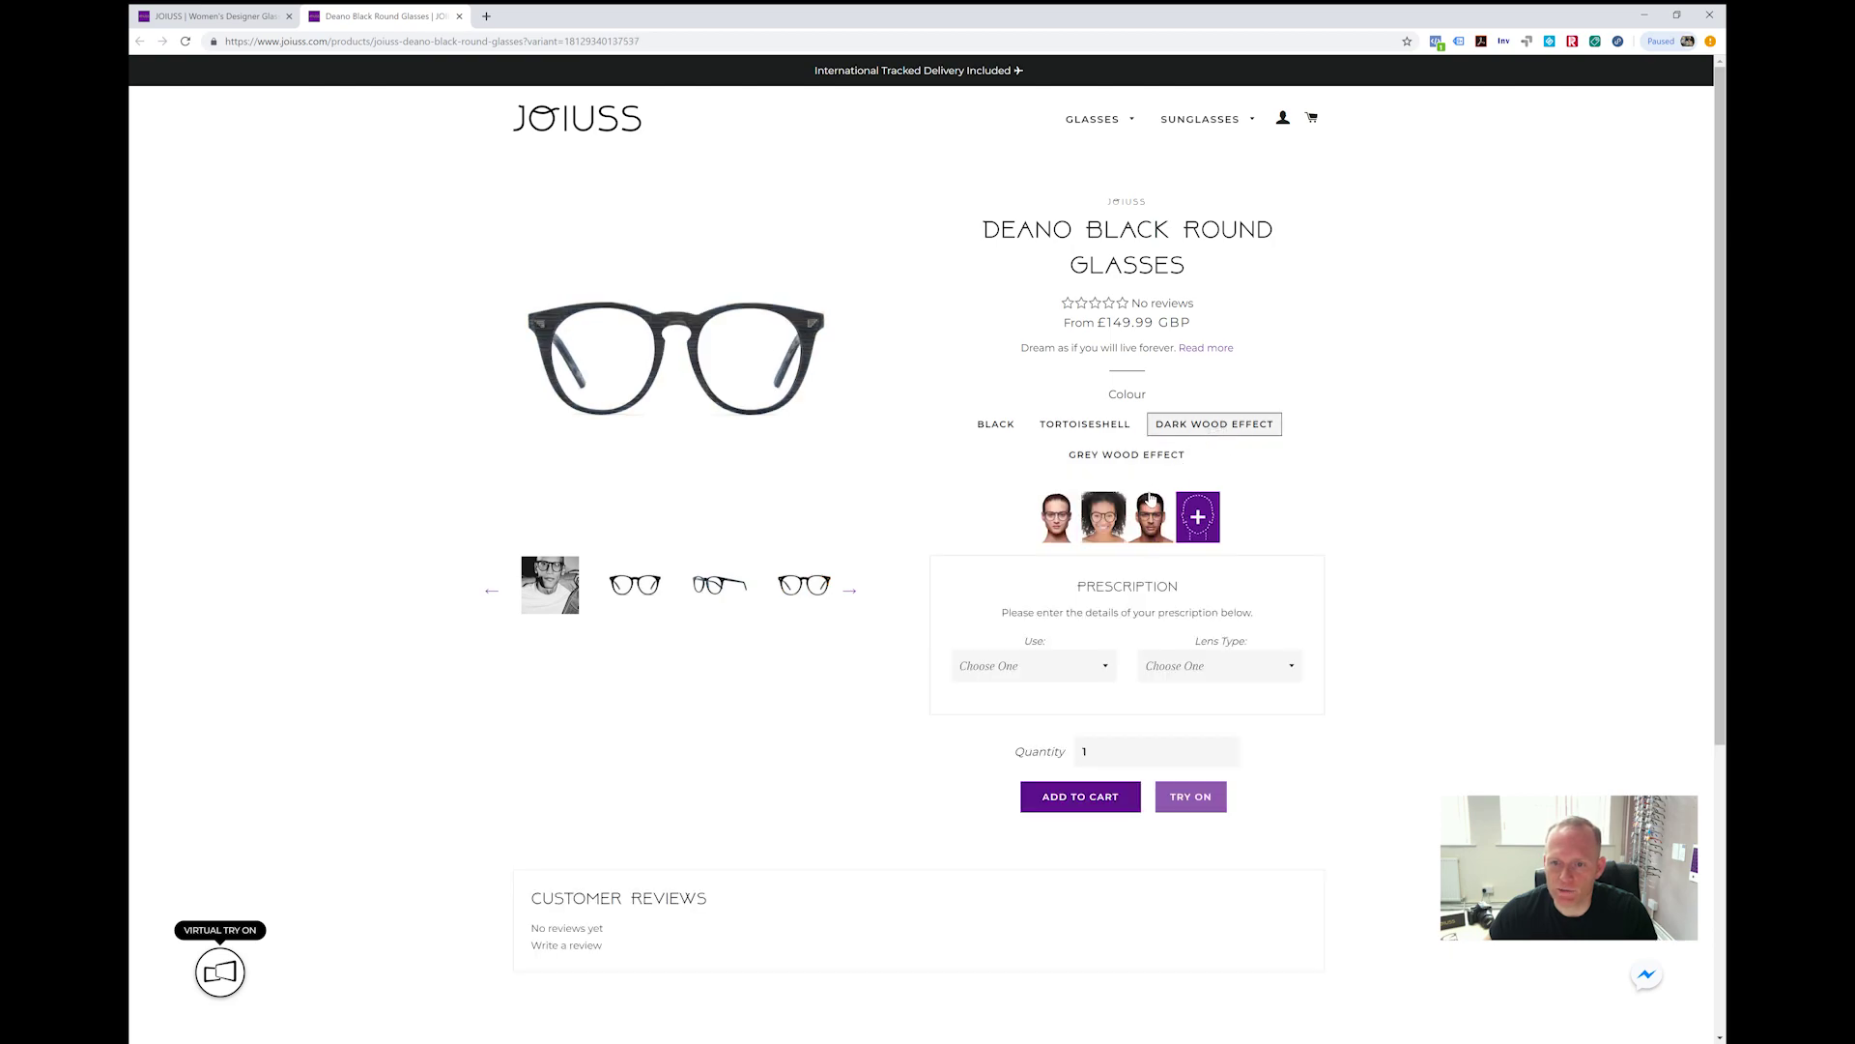
mouse_move(1148, 512)
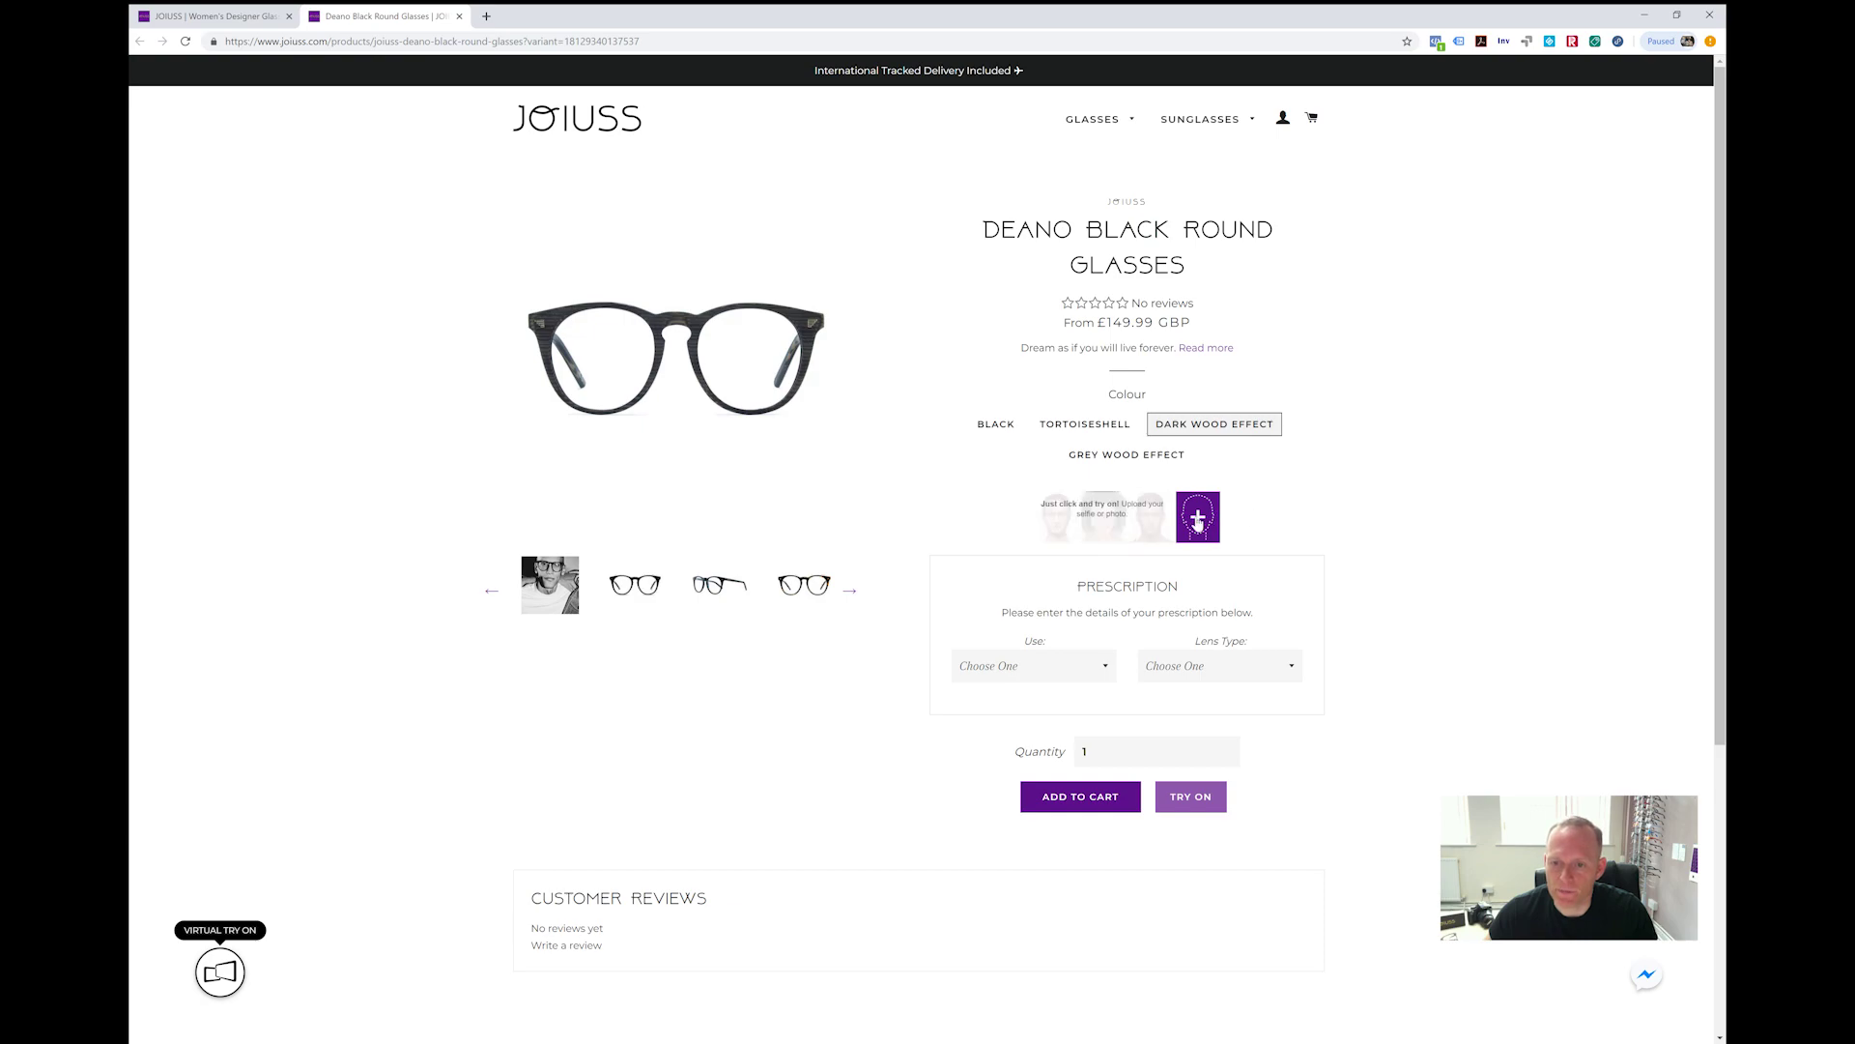
left_click(1199, 520)
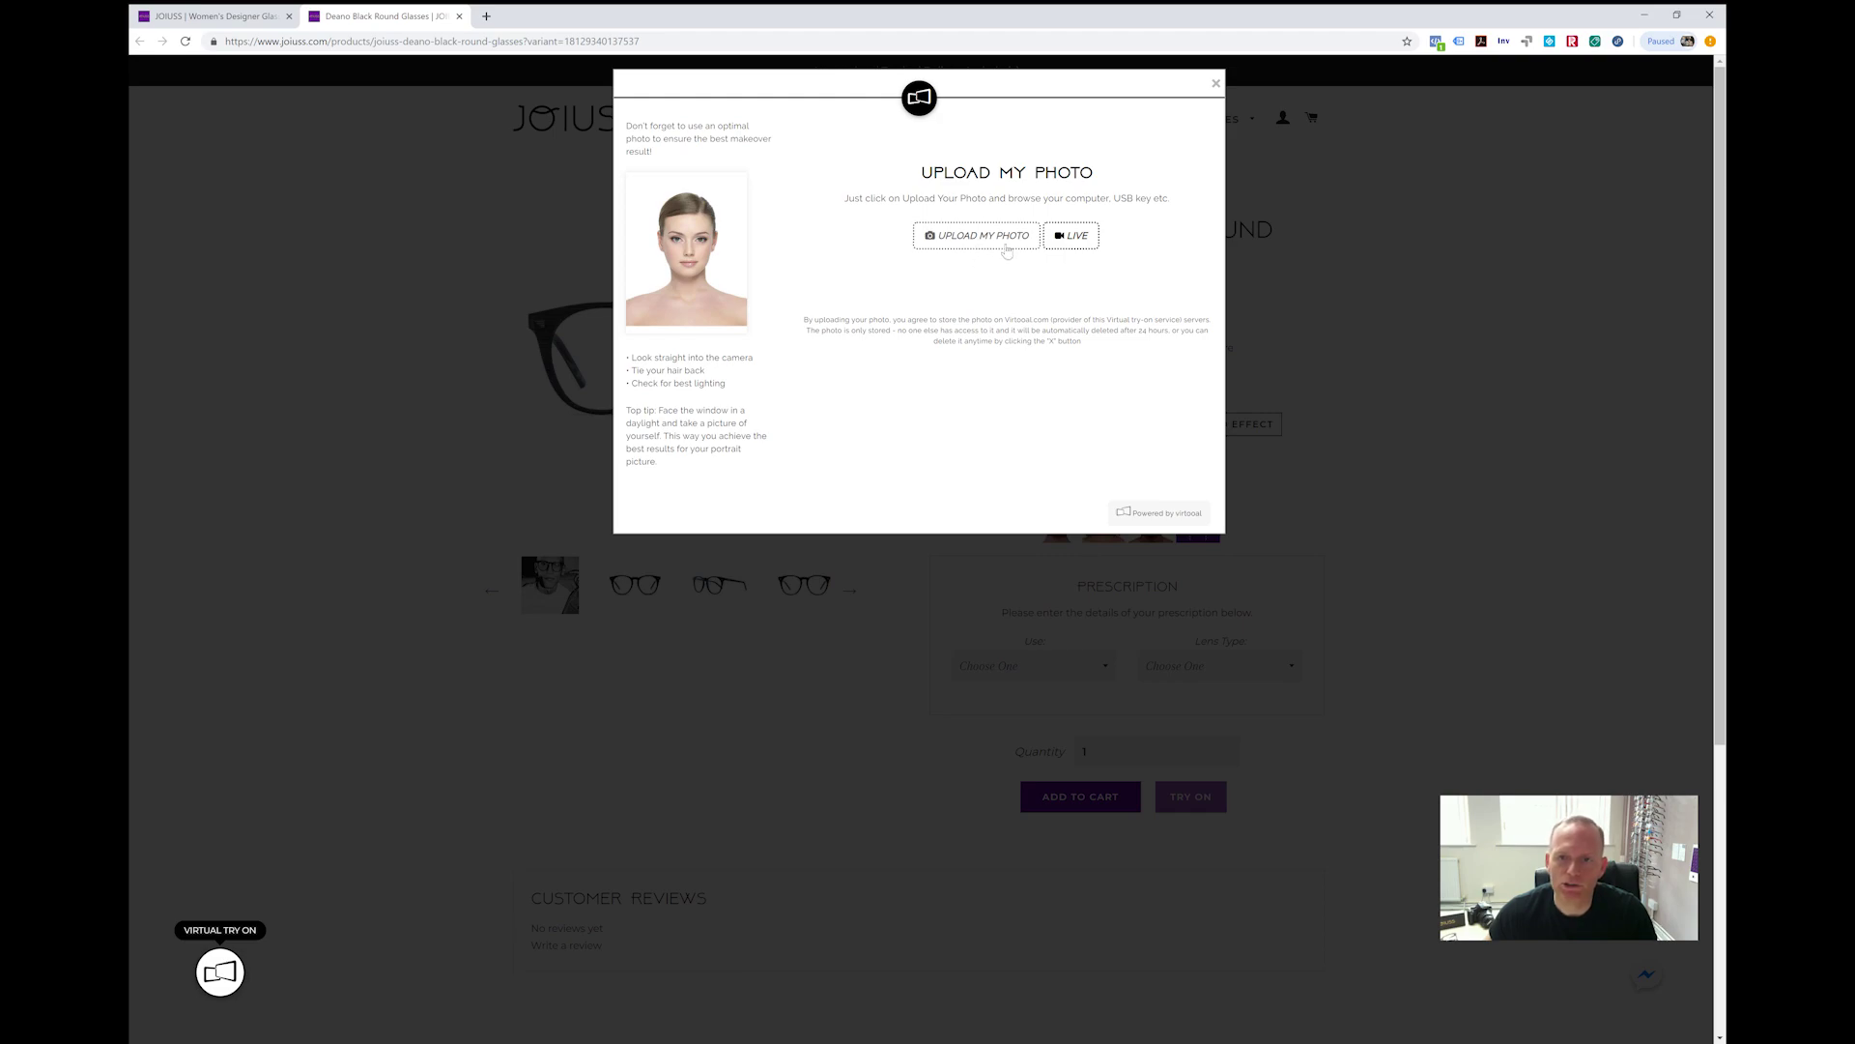
left_click(1216, 84)
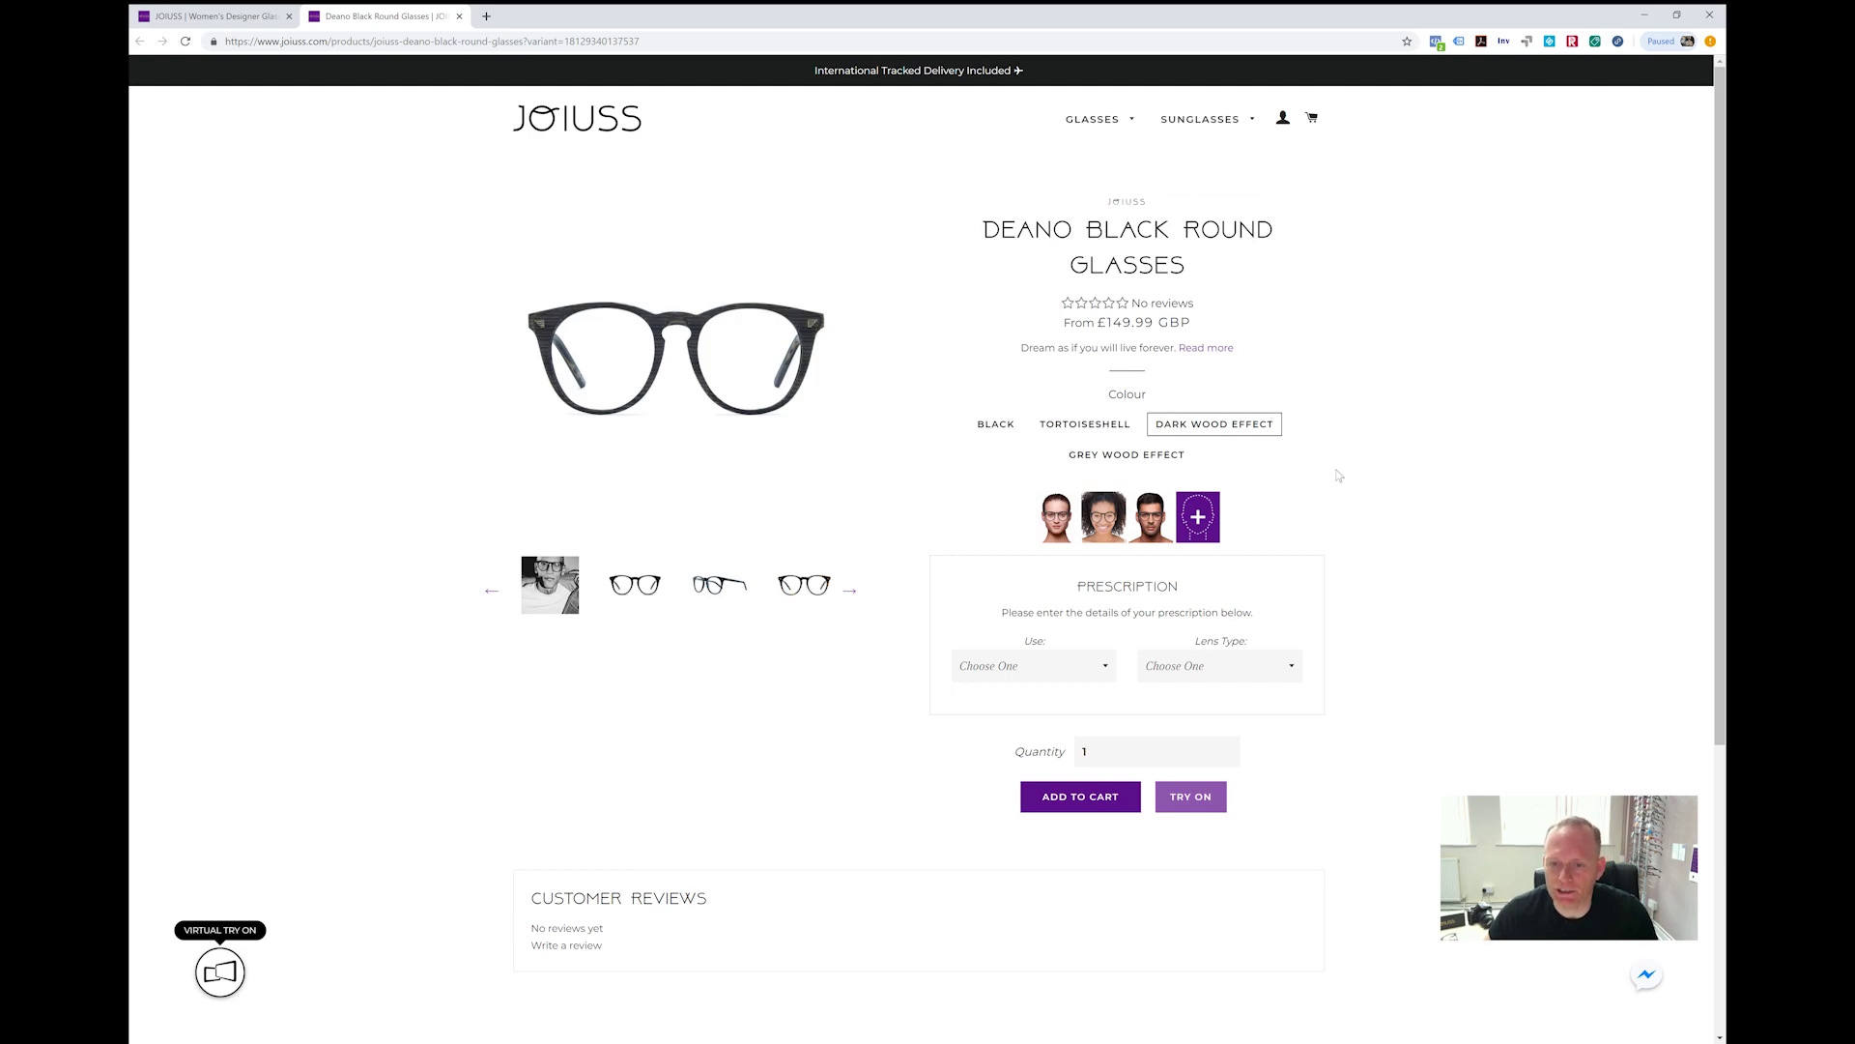
scroll(1338, 629, "down", 3)
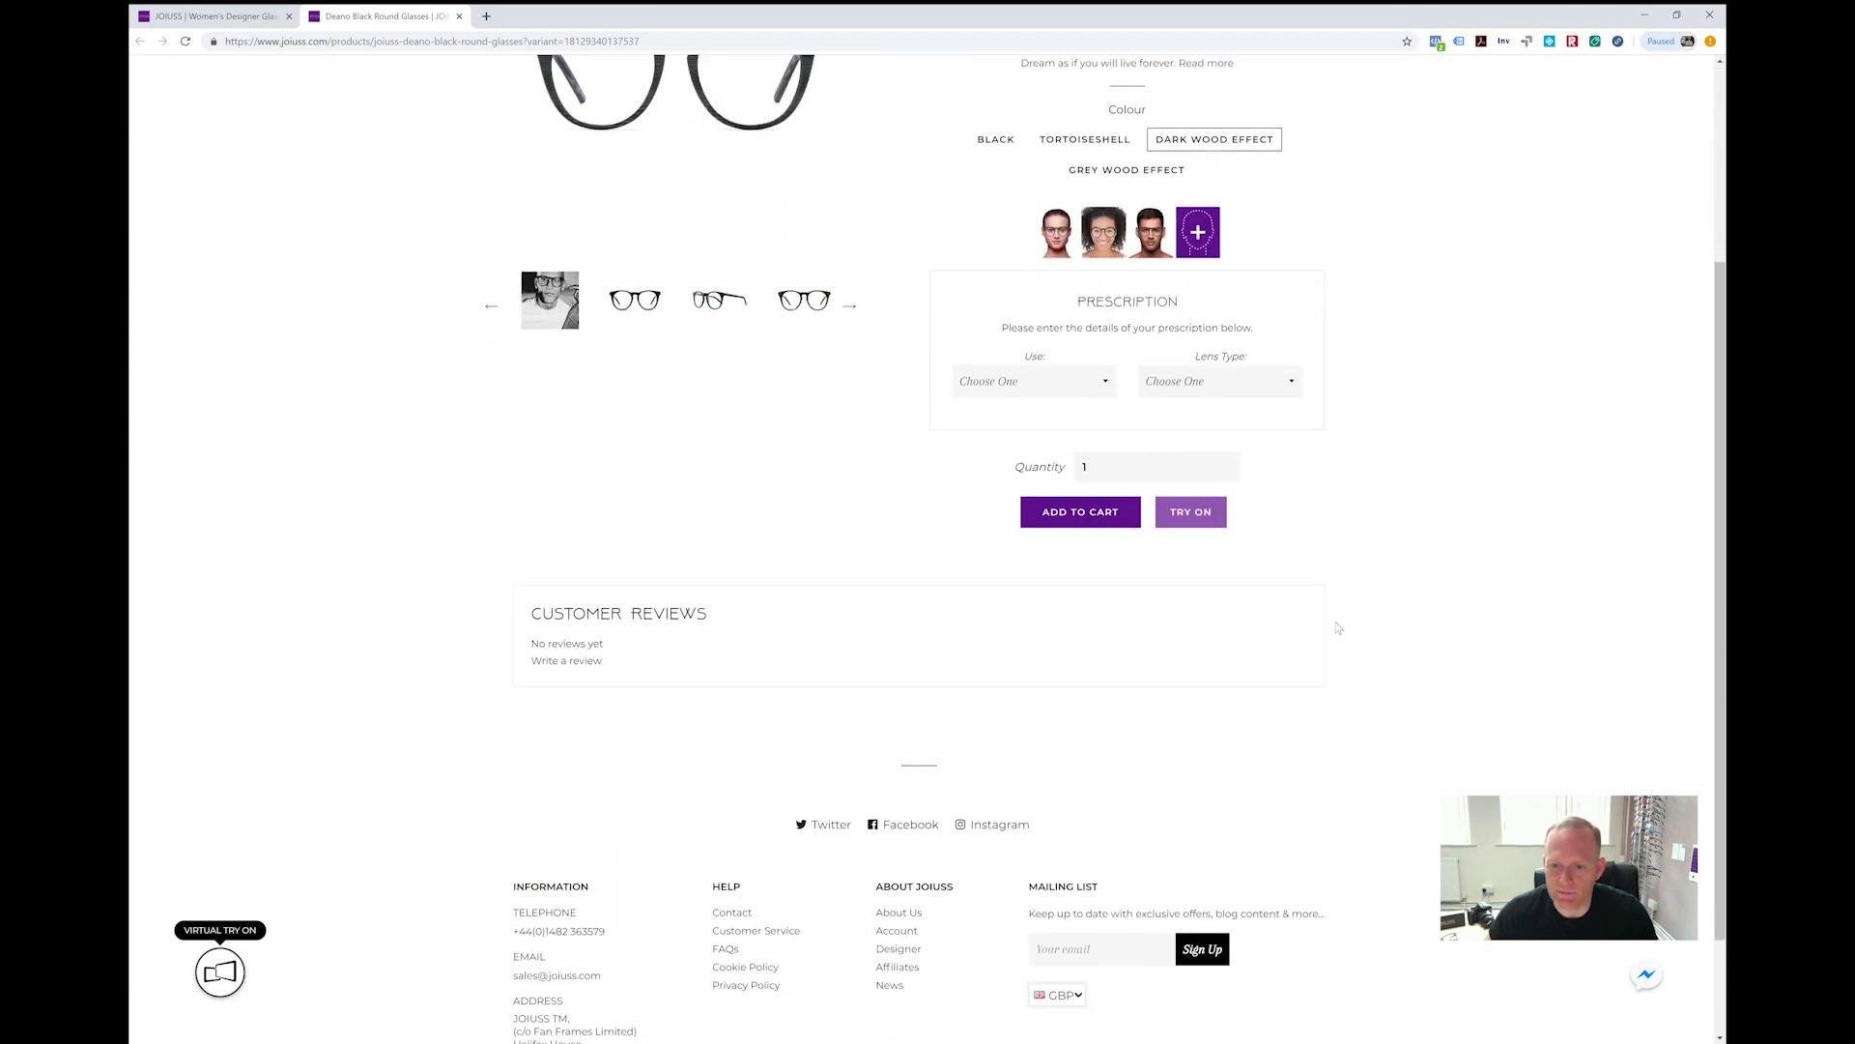
scroll(1338, 628, "up", 2)
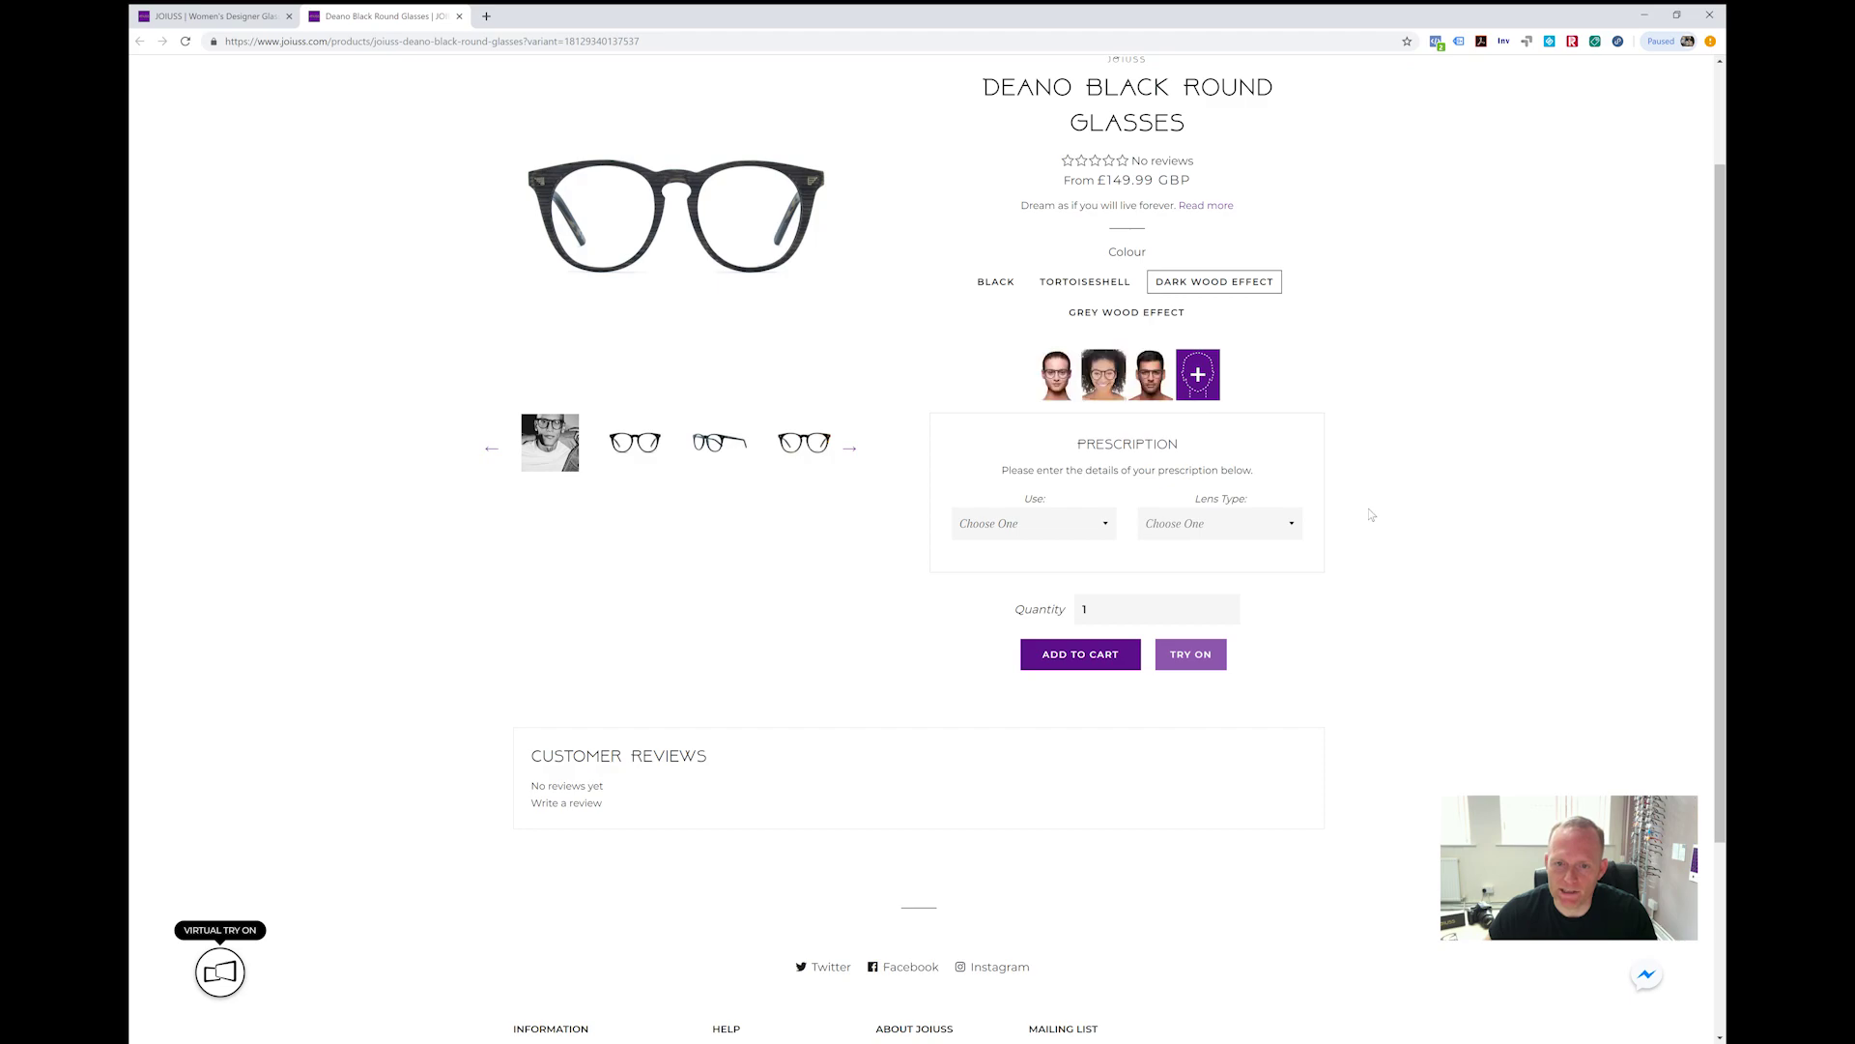
scroll(1382, 551, "up", 2)
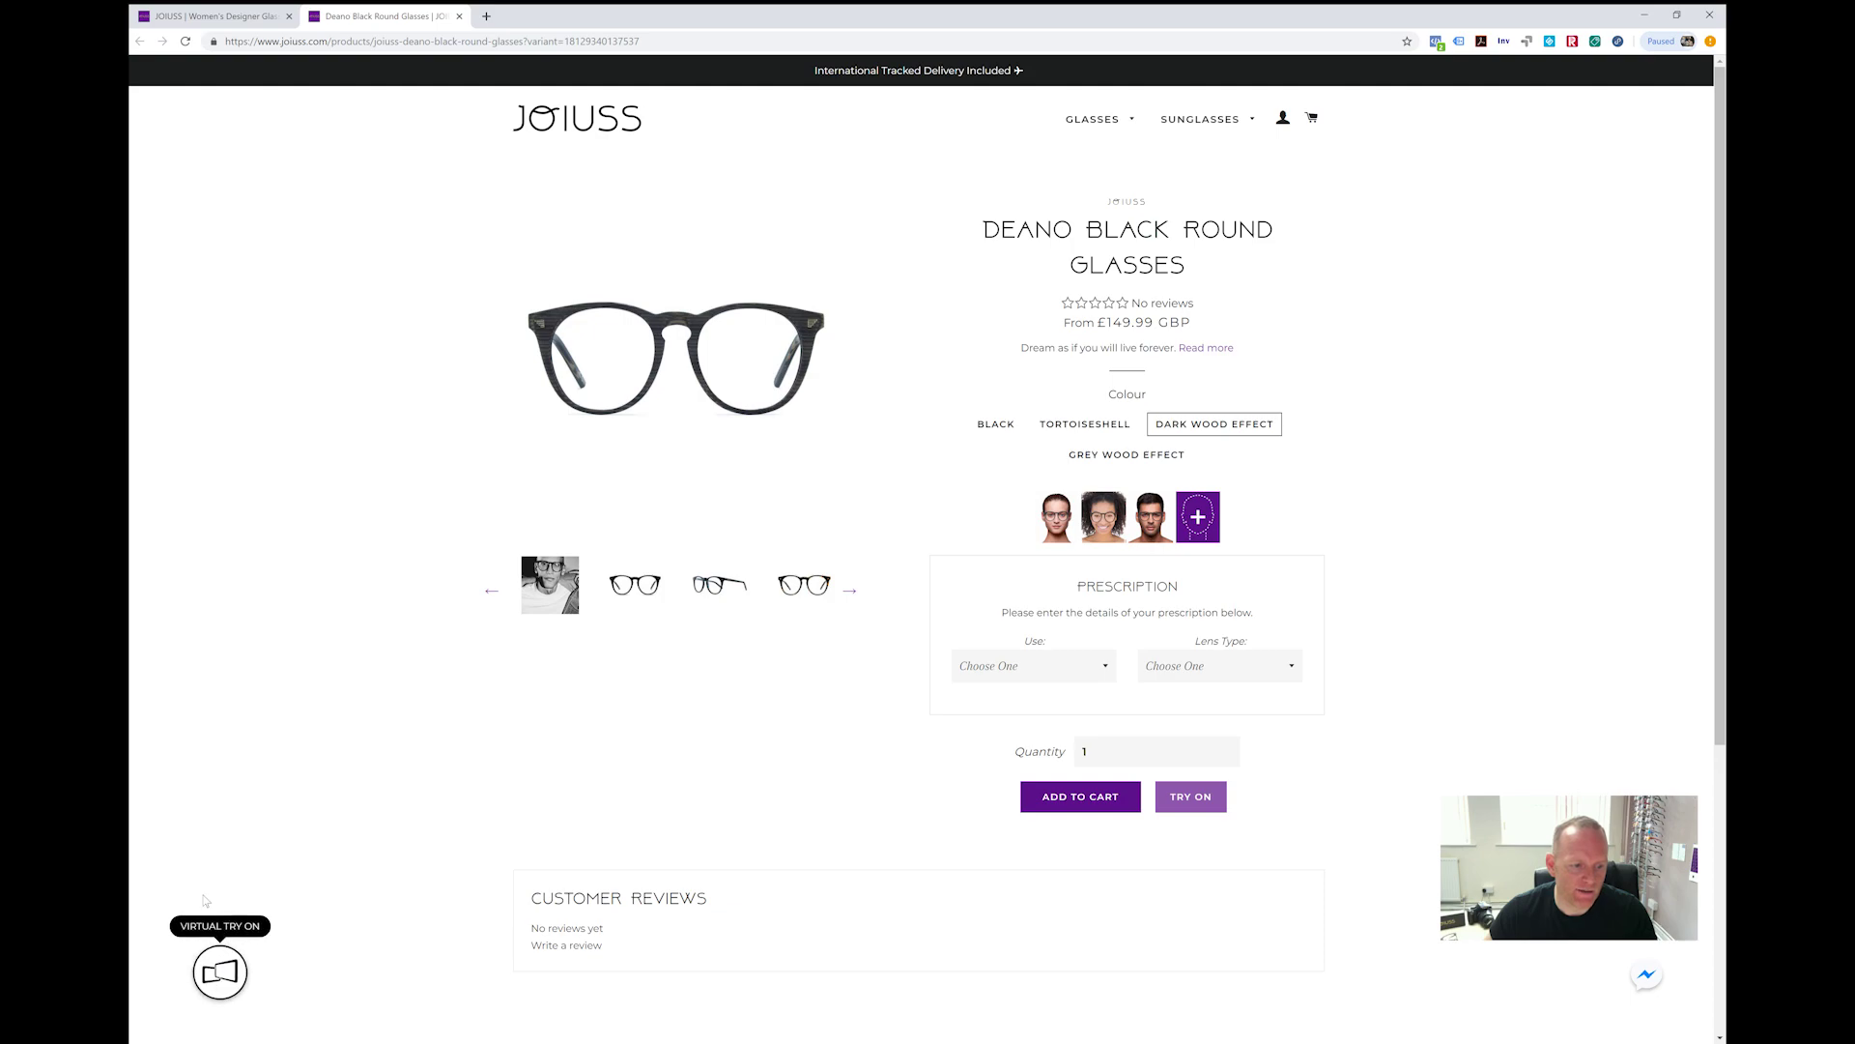
left_click(222, 986)
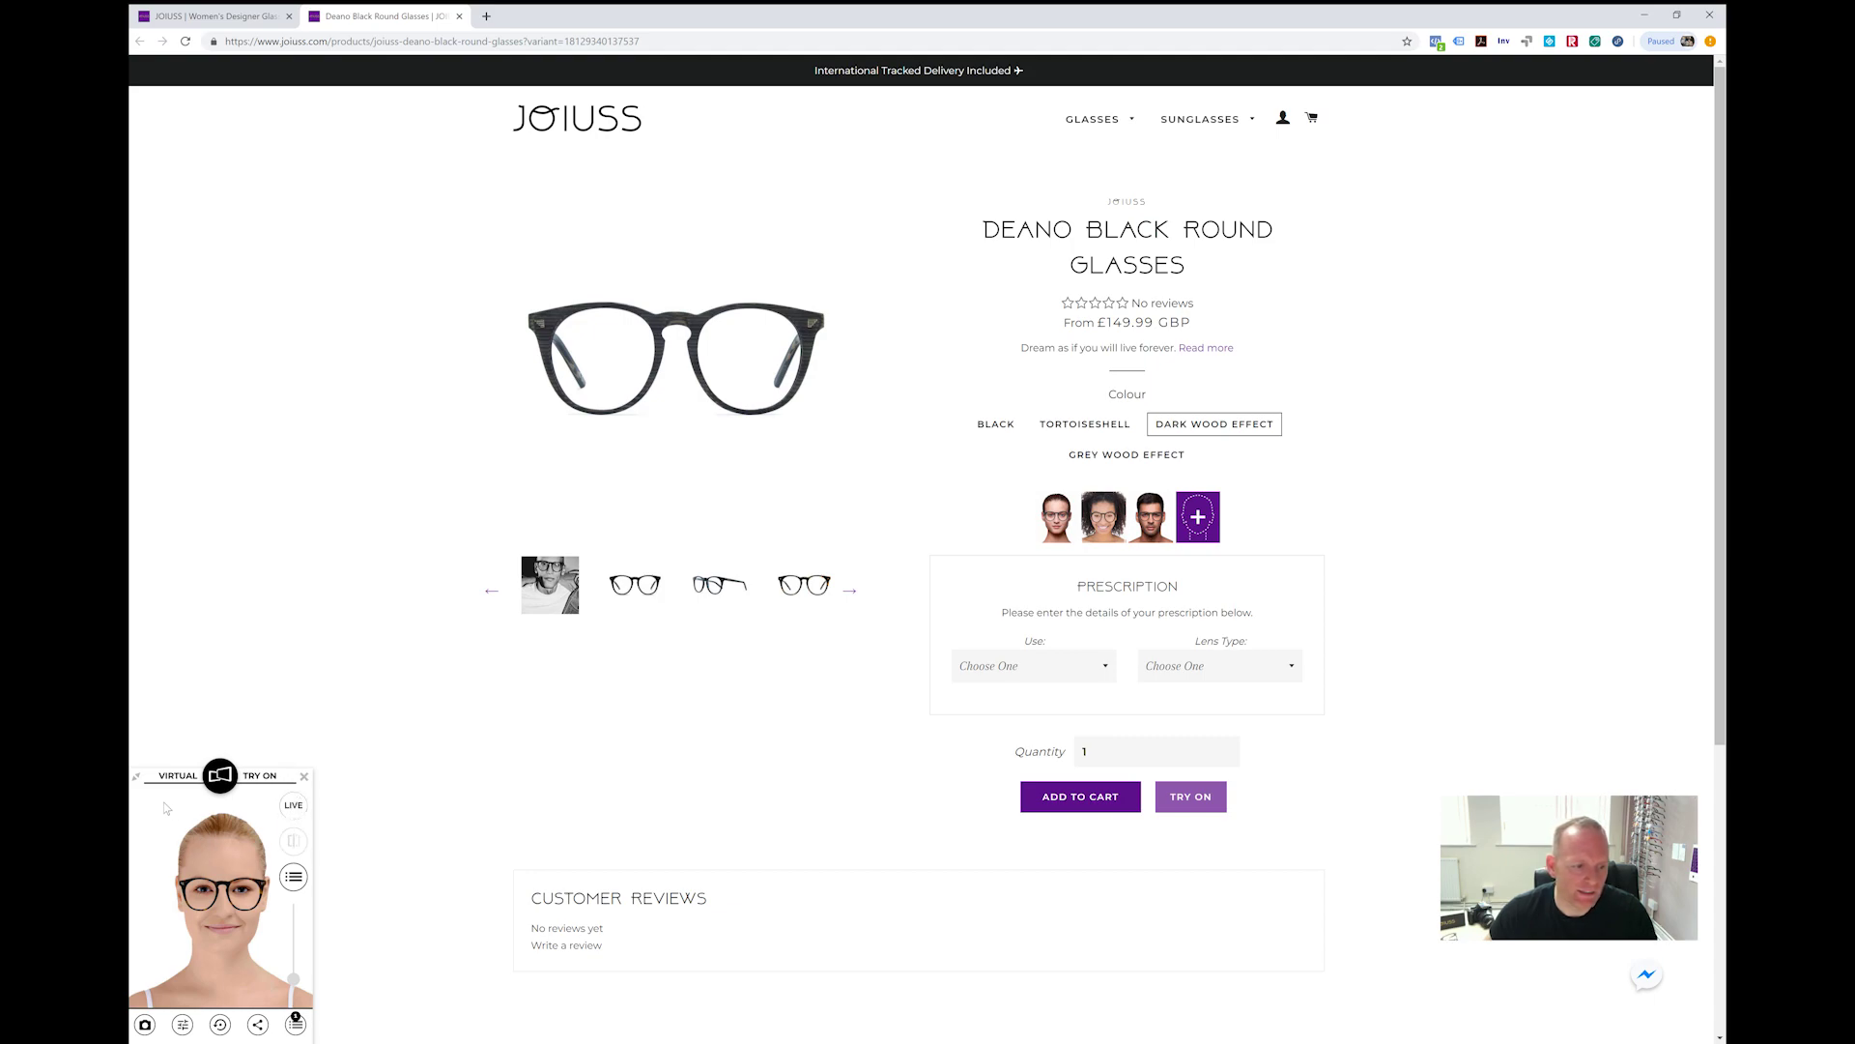
left_click(137, 776)
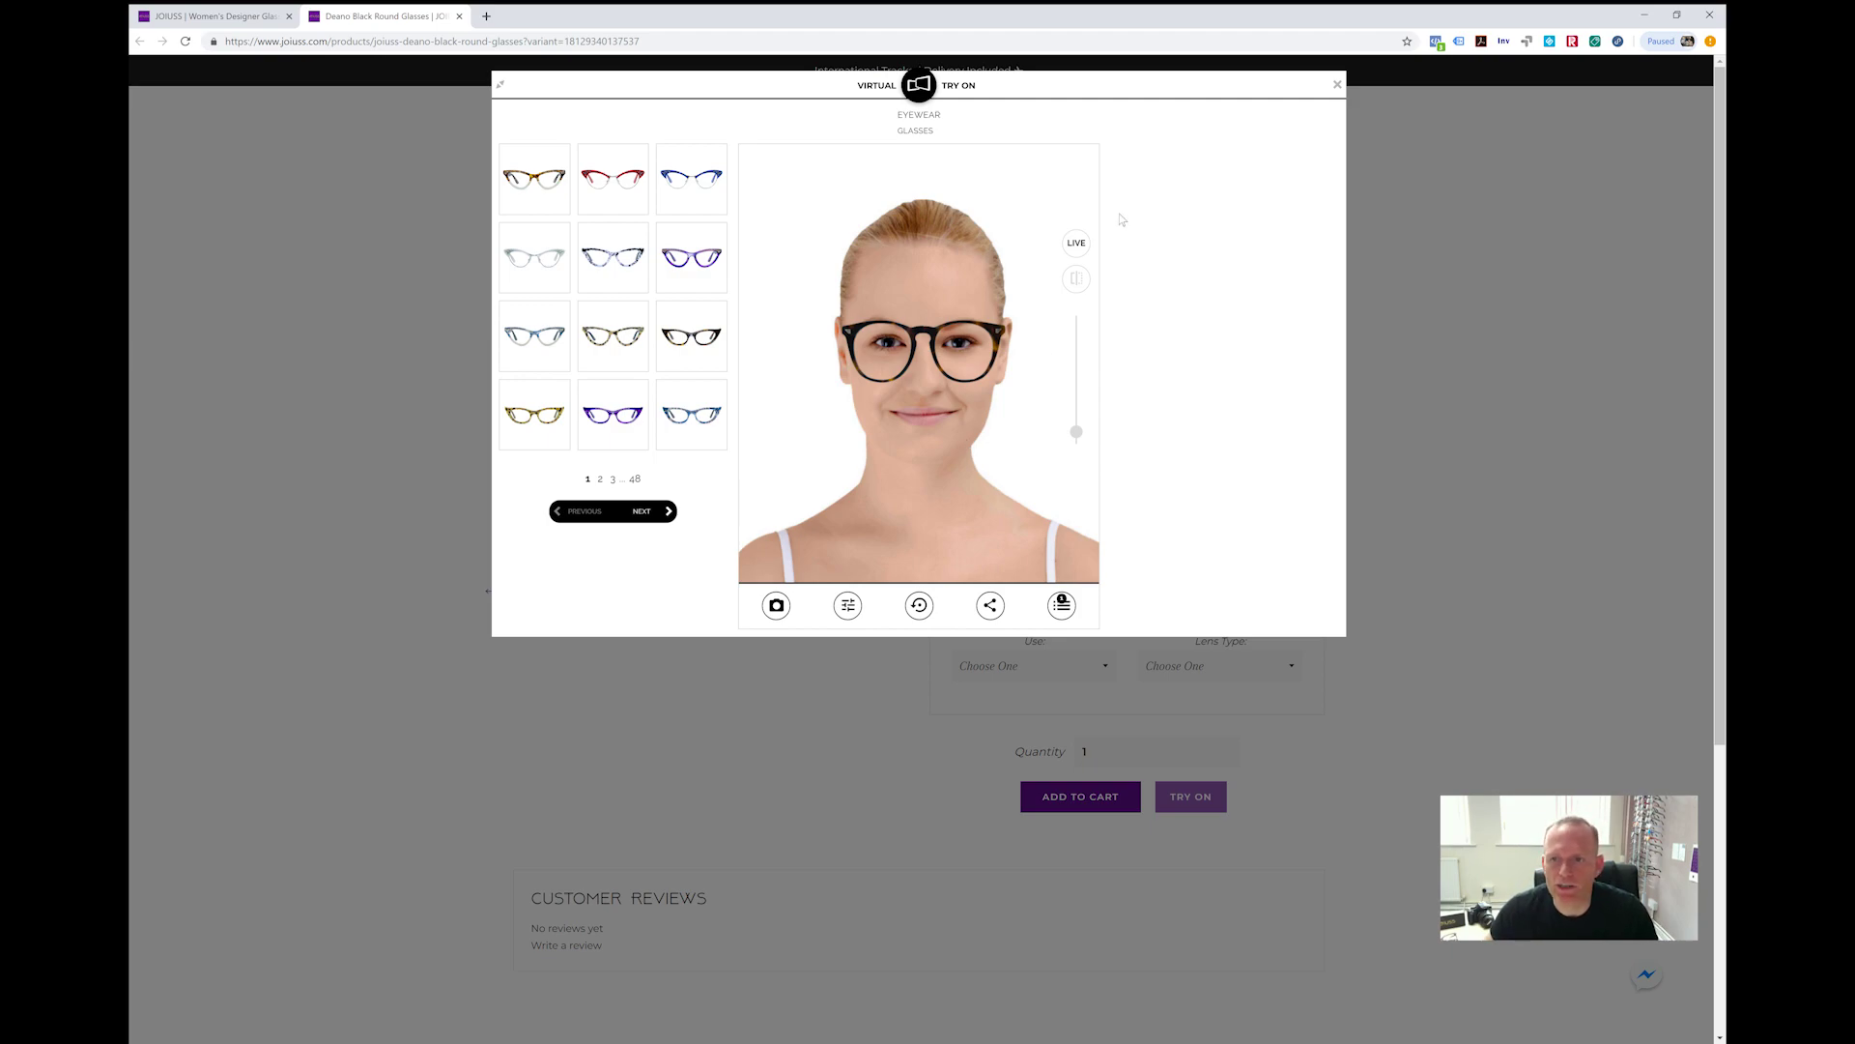
left_click(1337, 85)
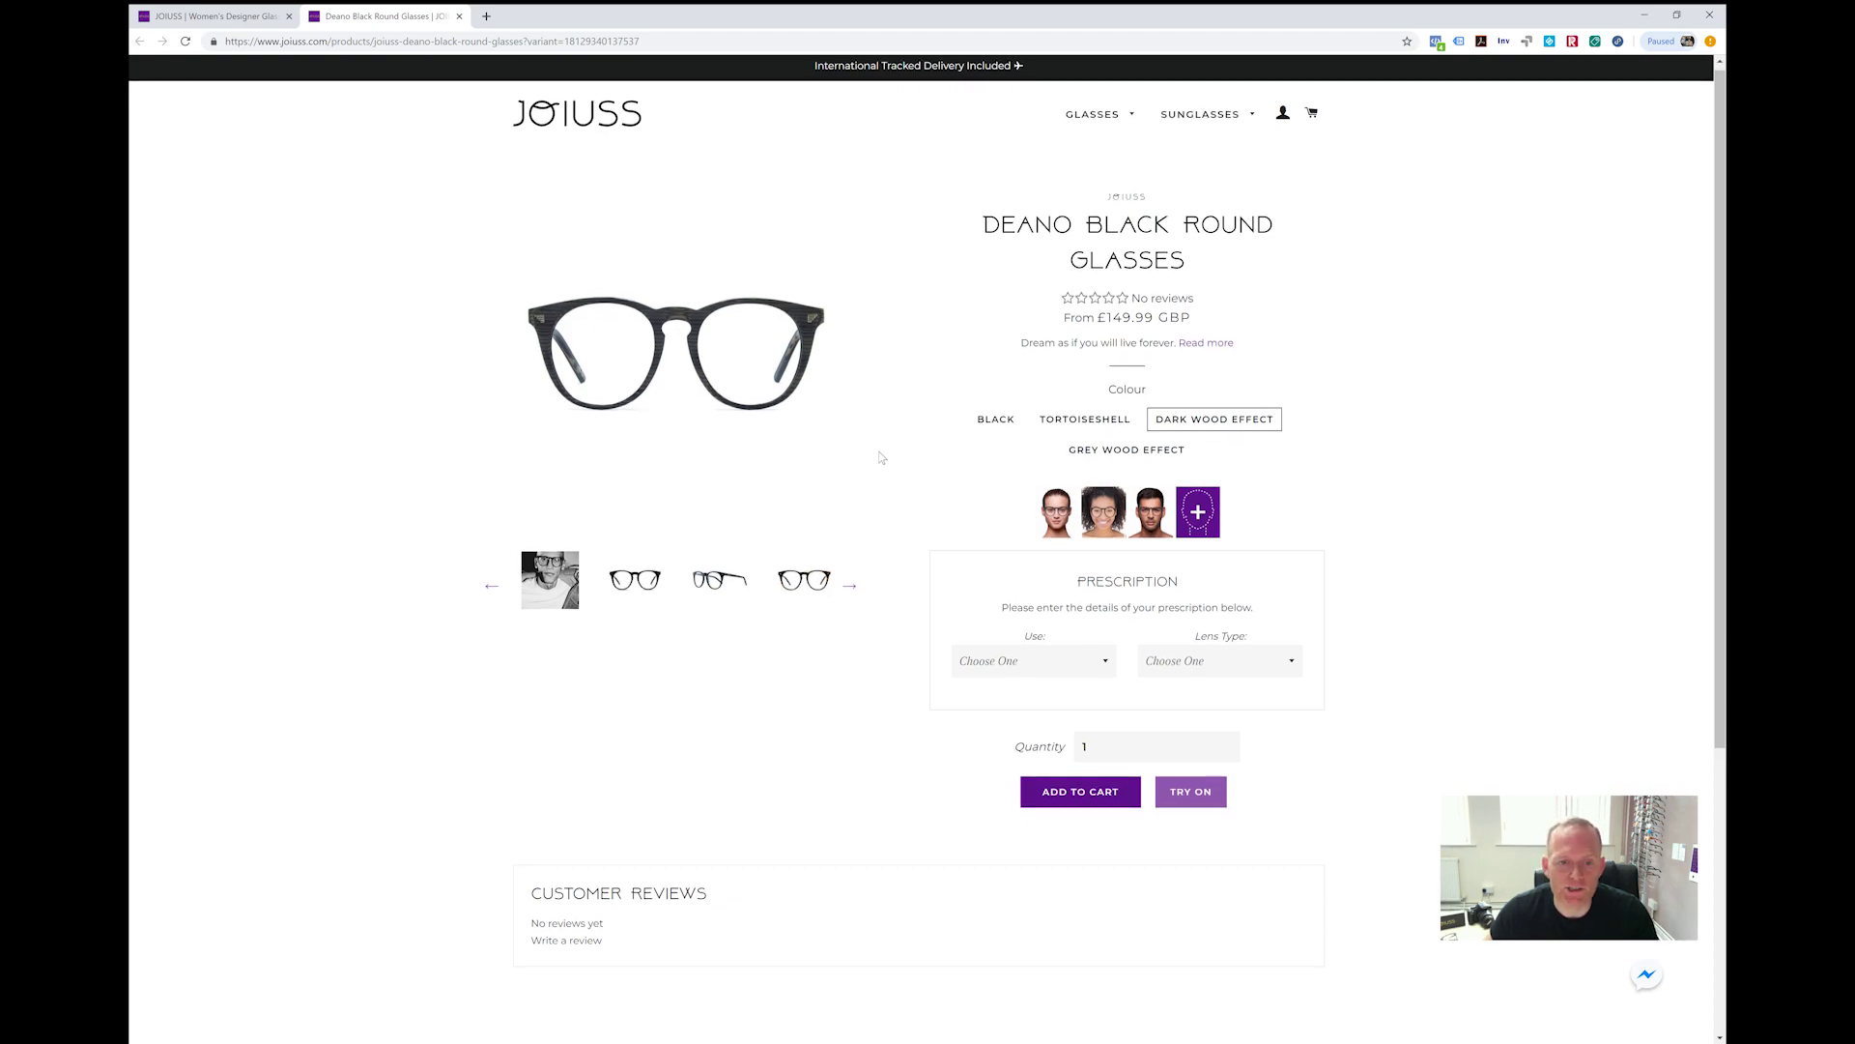
scroll(882, 457, "down", 1)
scroll(882, 457, "up", 1)
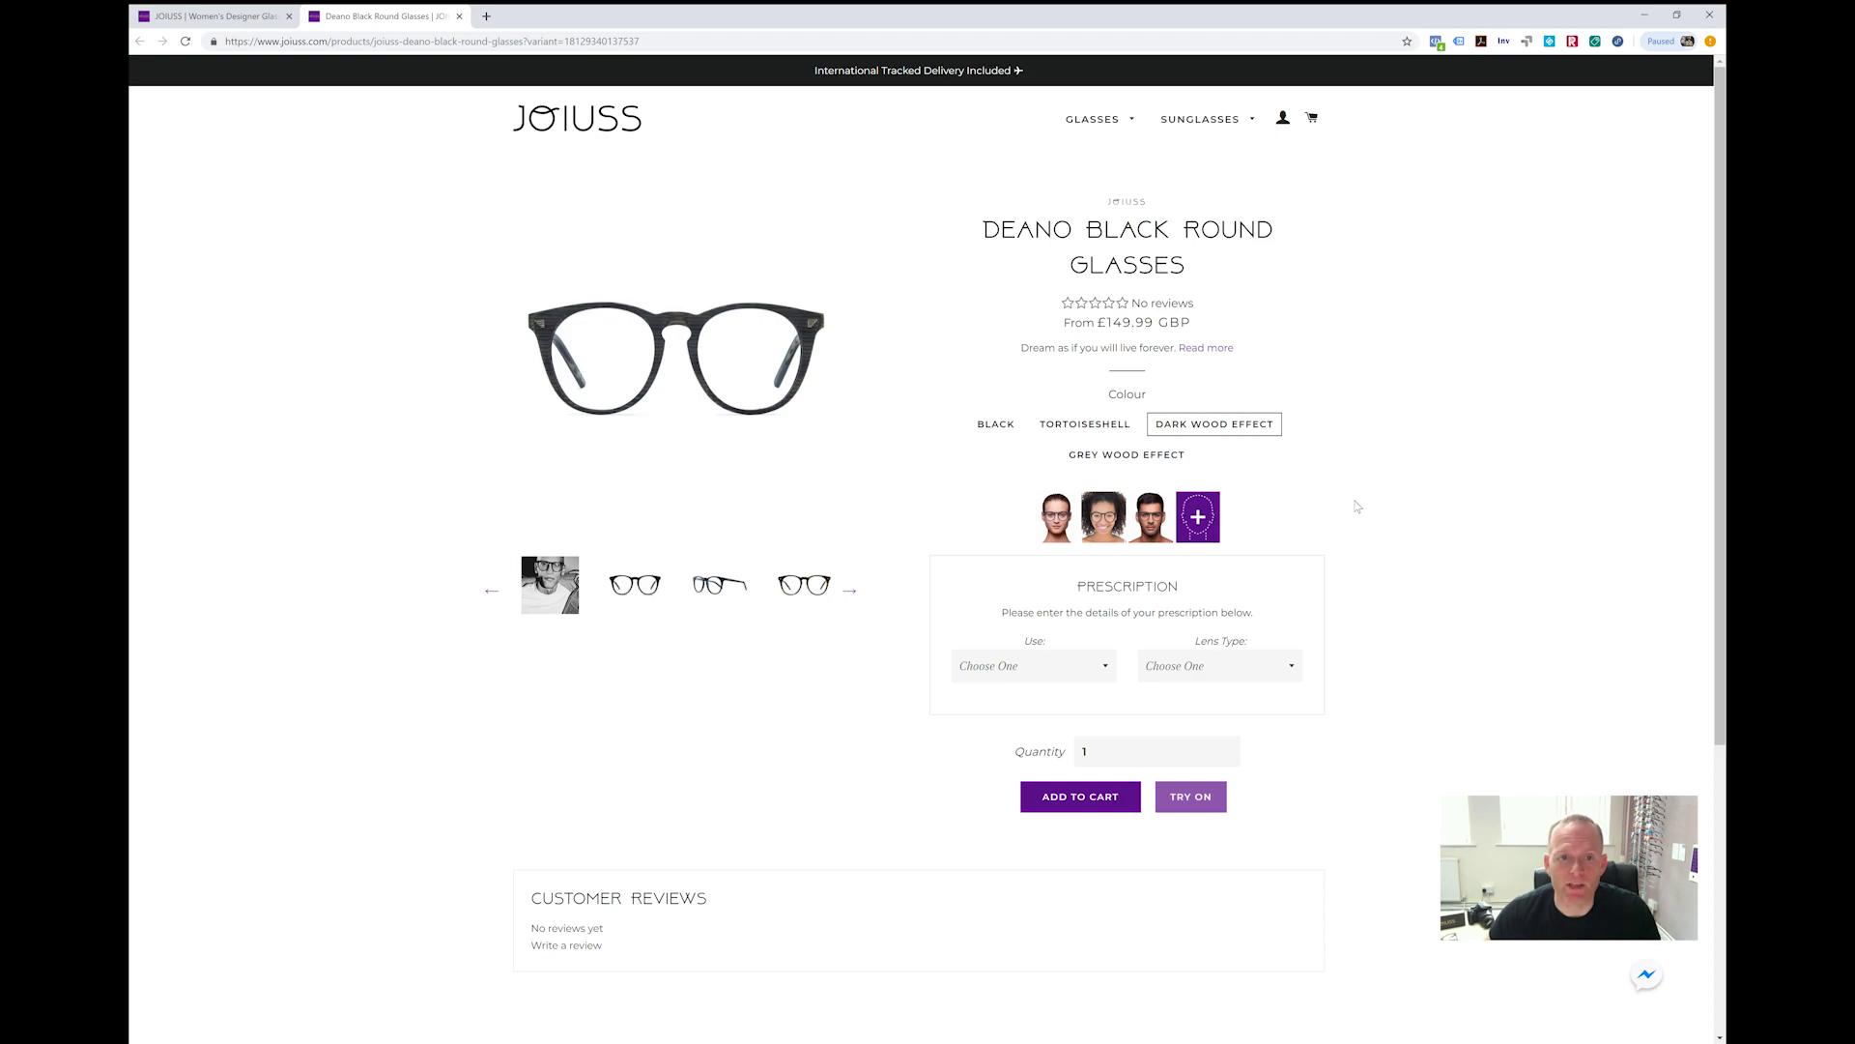
scroll(1357, 506, "down", 3)
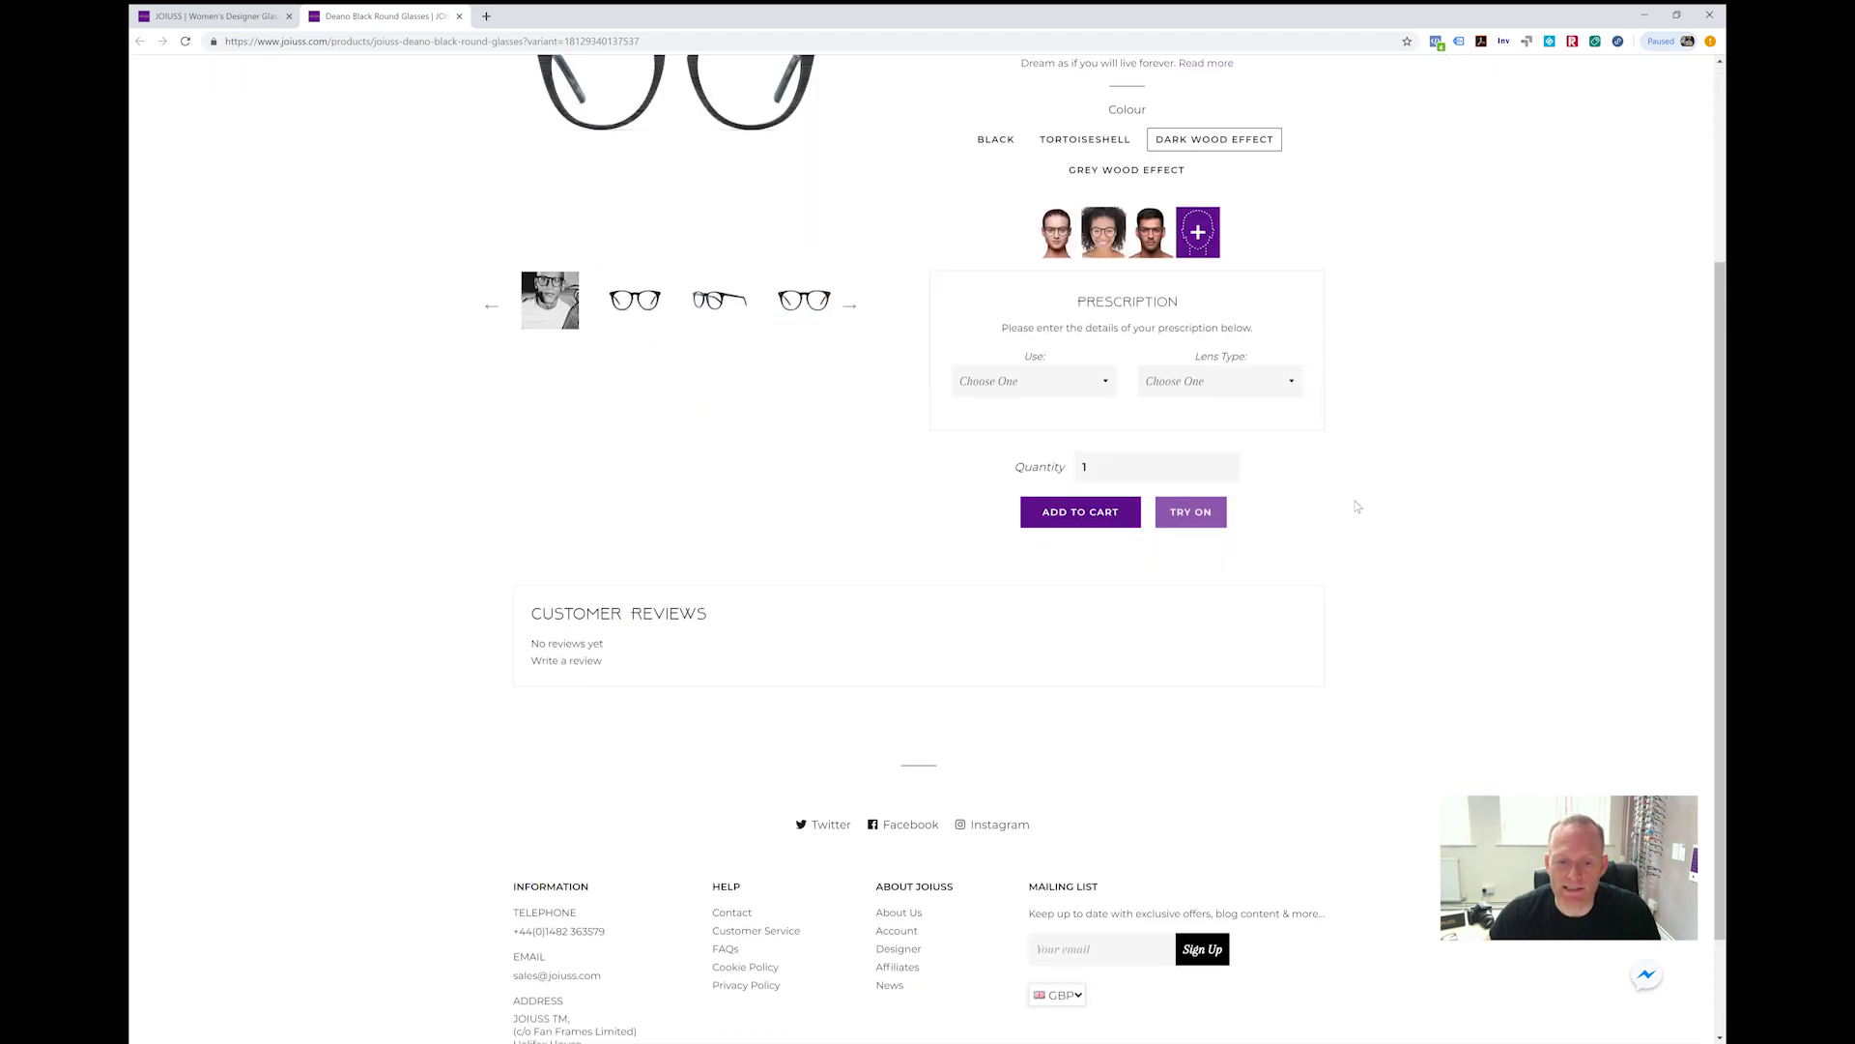
scroll(1357, 506, "up", 3)
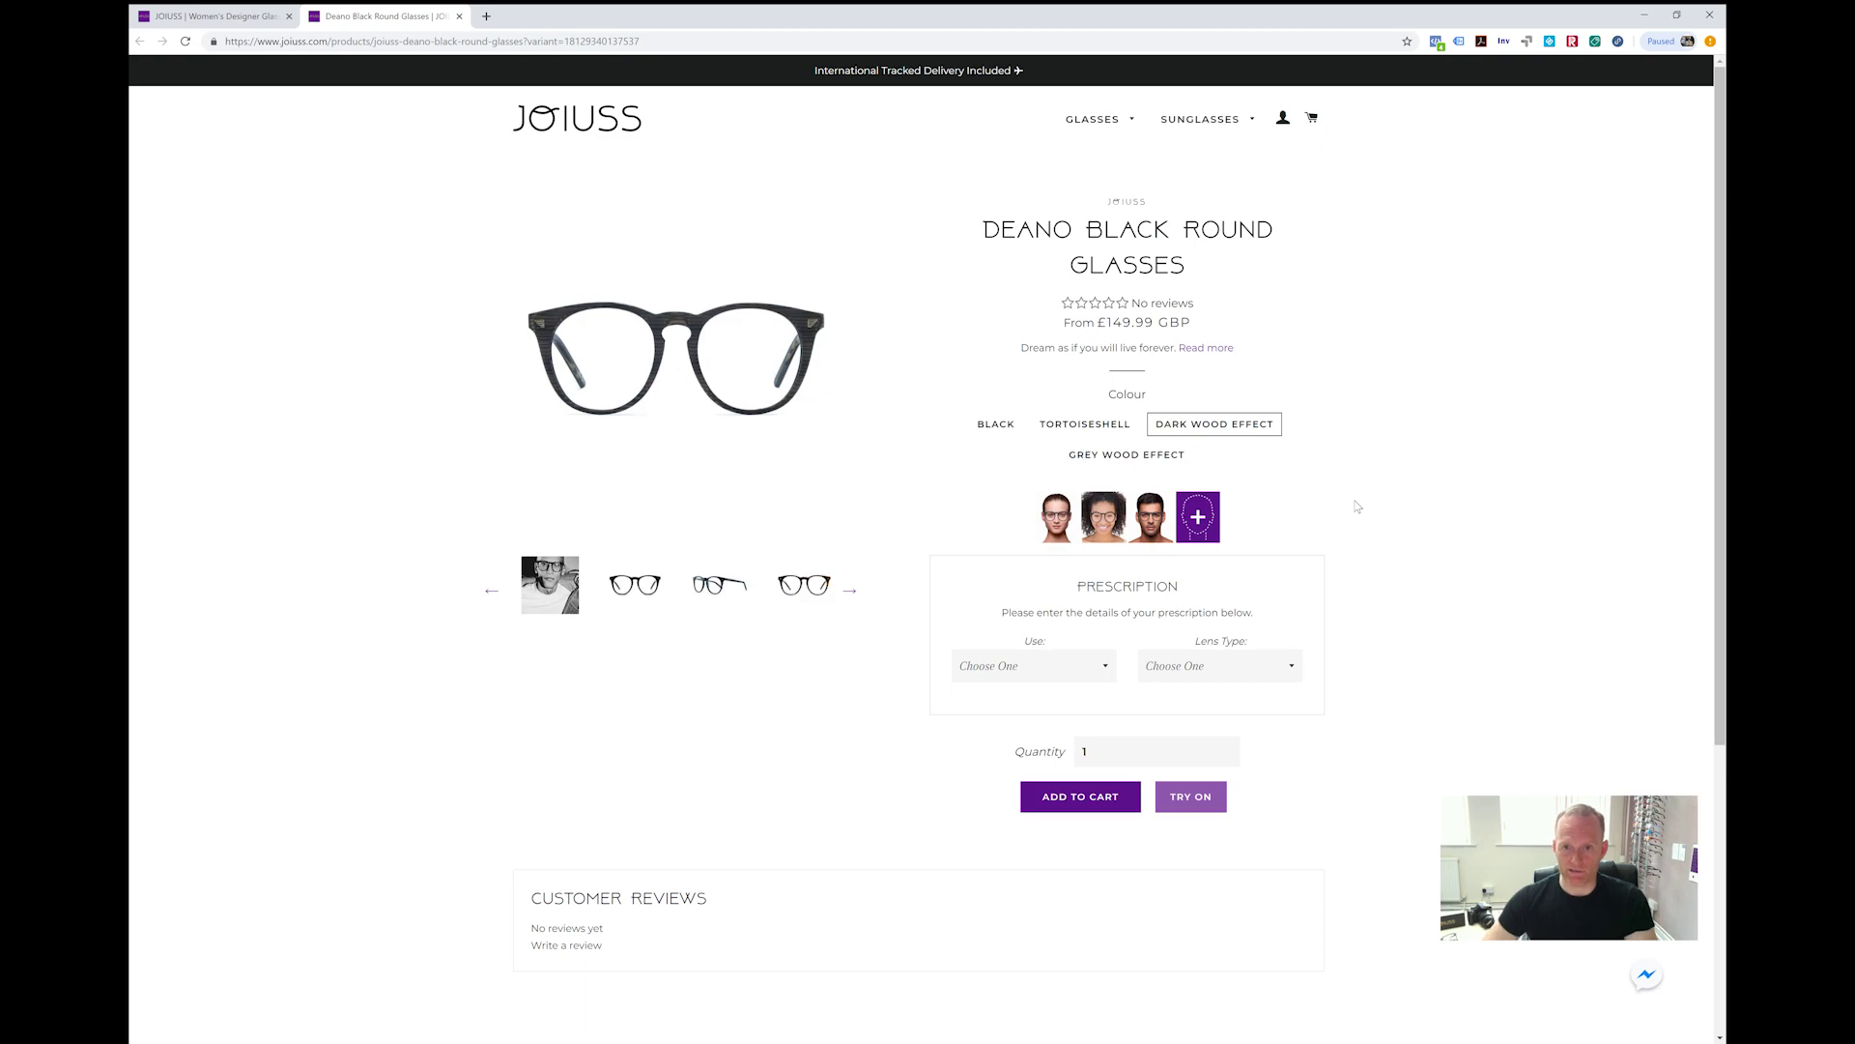
Return to the JOIUSS homepage via the logo and scroll down to the Men's Glasses Frames section
left_click(607, 116)
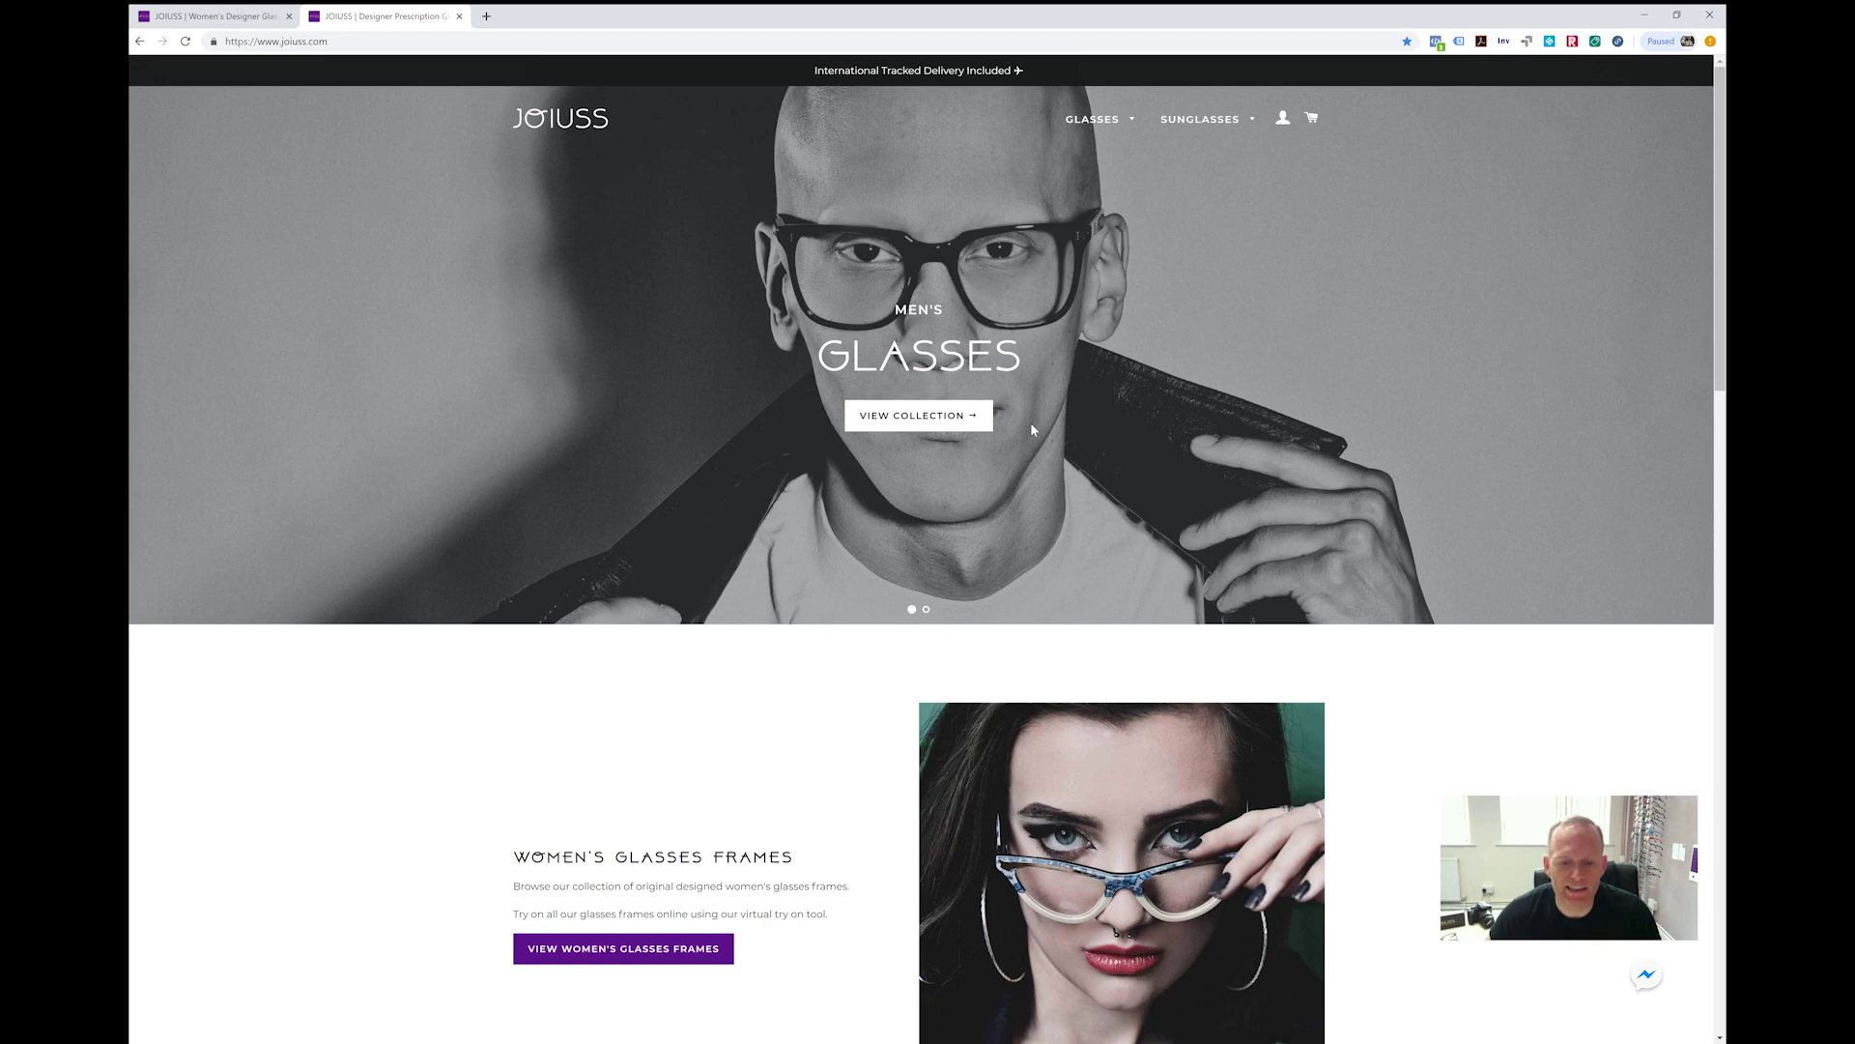
scroll(1030, 422, "down", 2)
scroll(1030, 421, "up", 2)
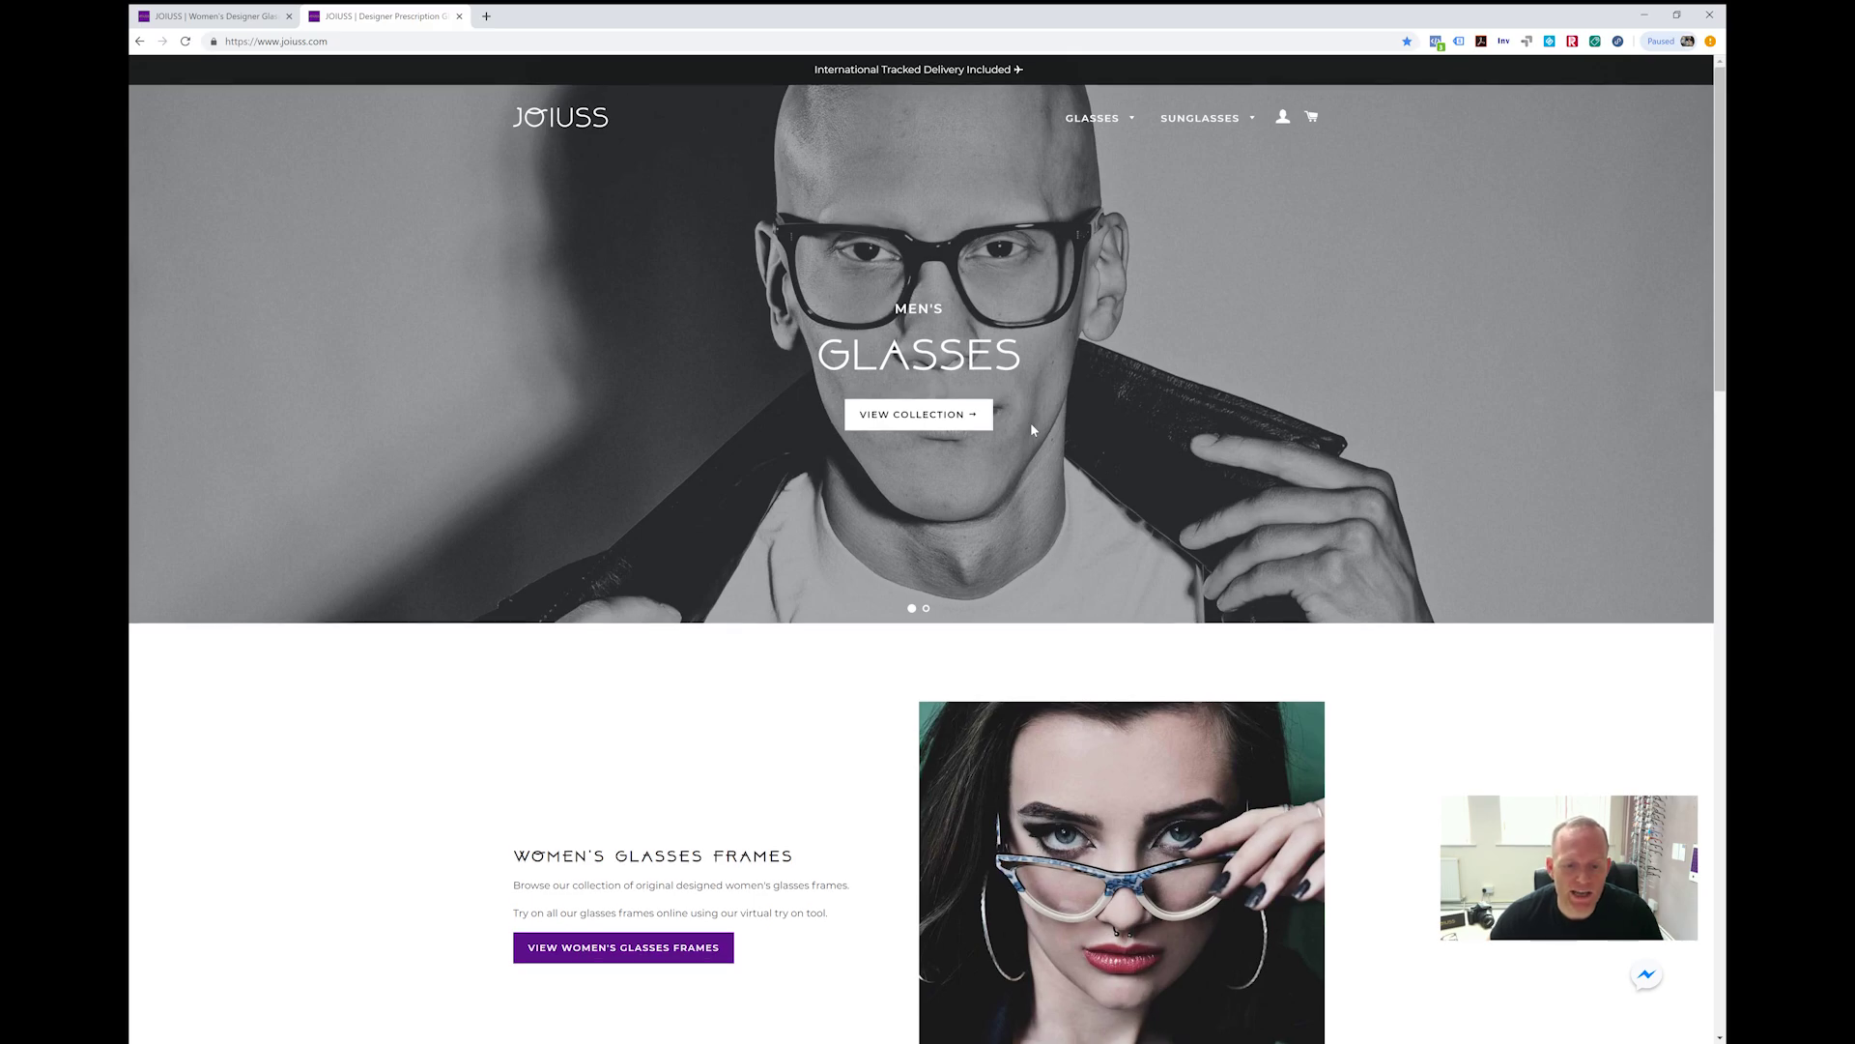
scroll(1032, 429, "down", 6)
scroll(1032, 429, "down", 2)
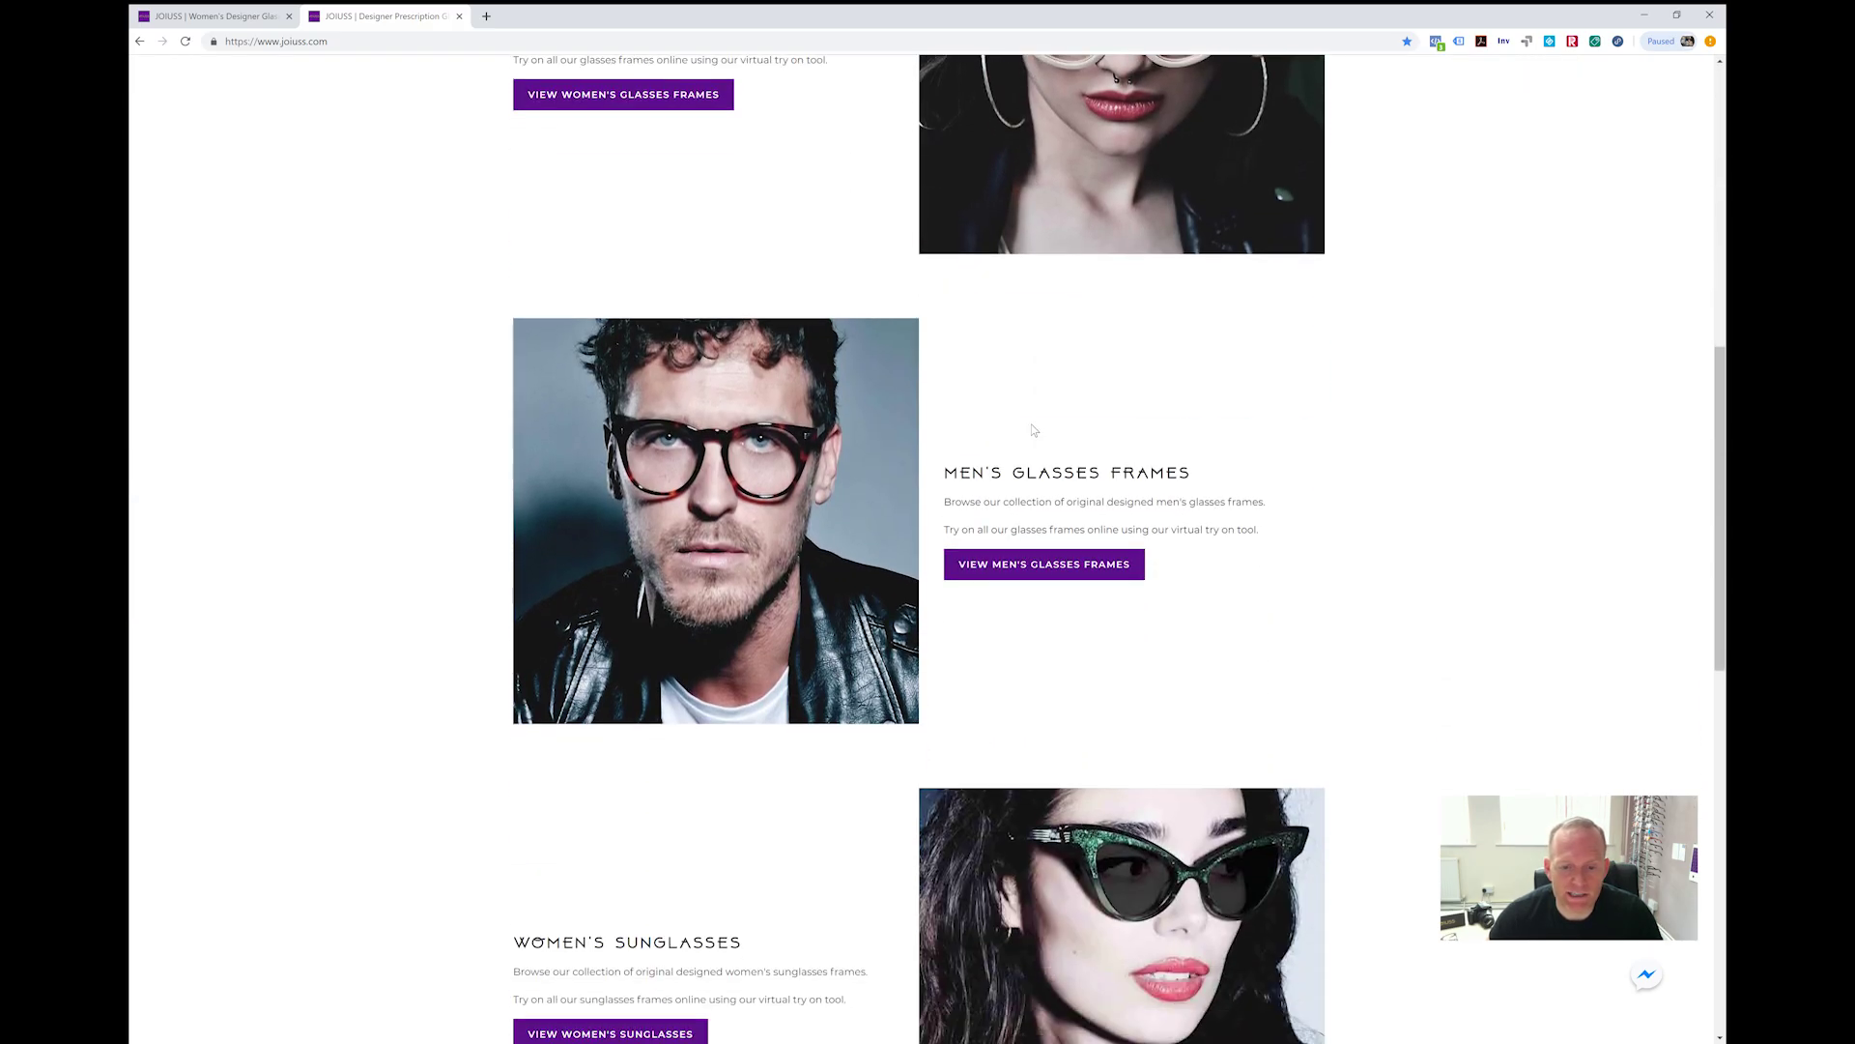